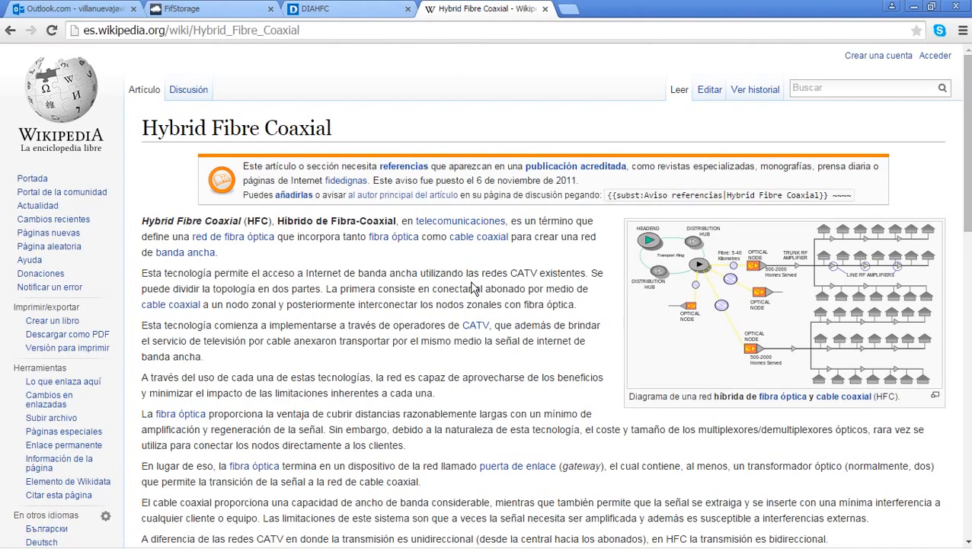
Step: Read through the Hybrid Fibre Coaxial article, jumping to its top and end
scroll(473, 289, "down", 1)
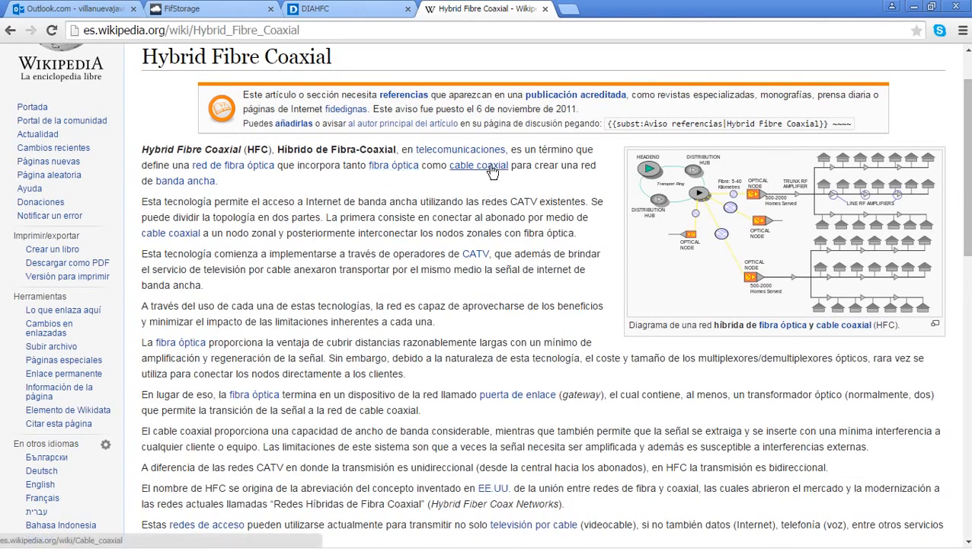
scroll(491, 167, "down", 2)
scroll(492, 166, "down", 6)
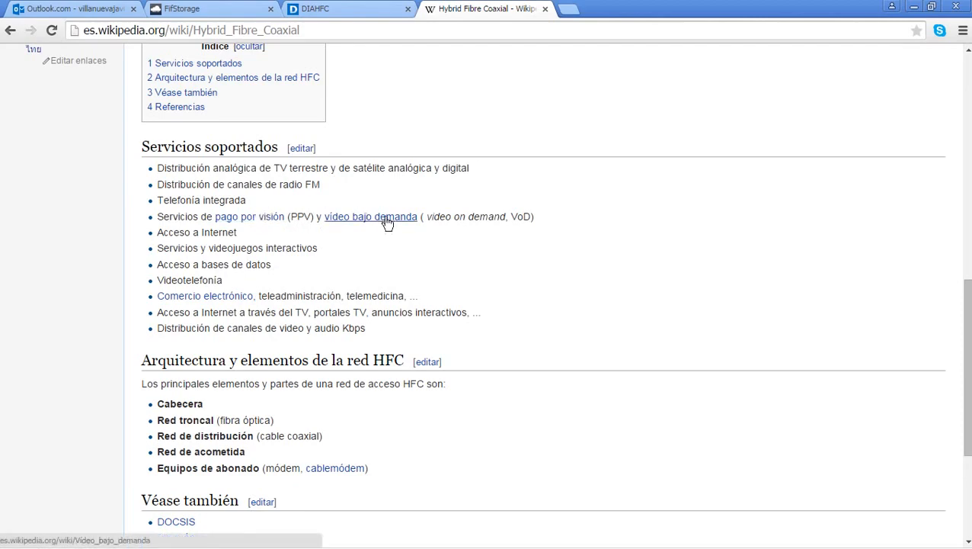
scroll(288, 236, "down", 2)
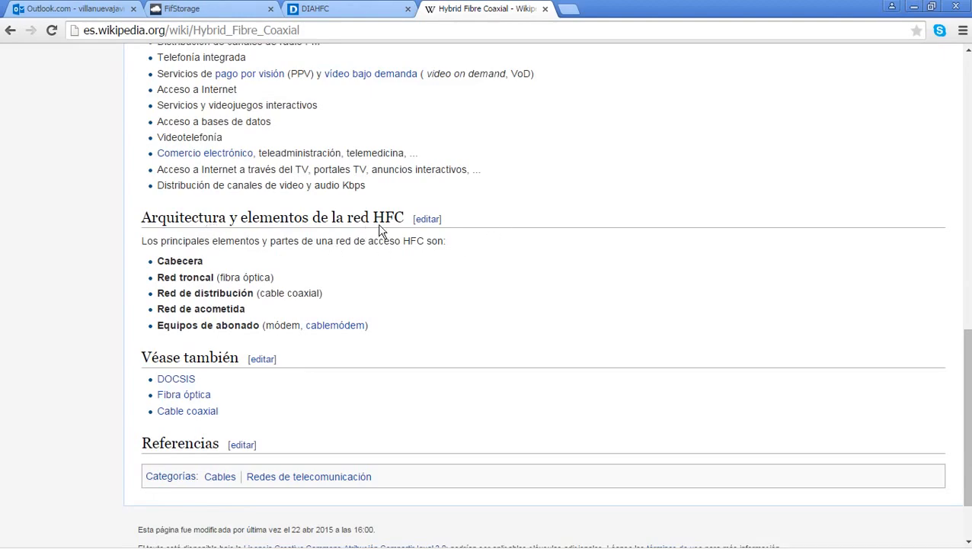
key("Home")
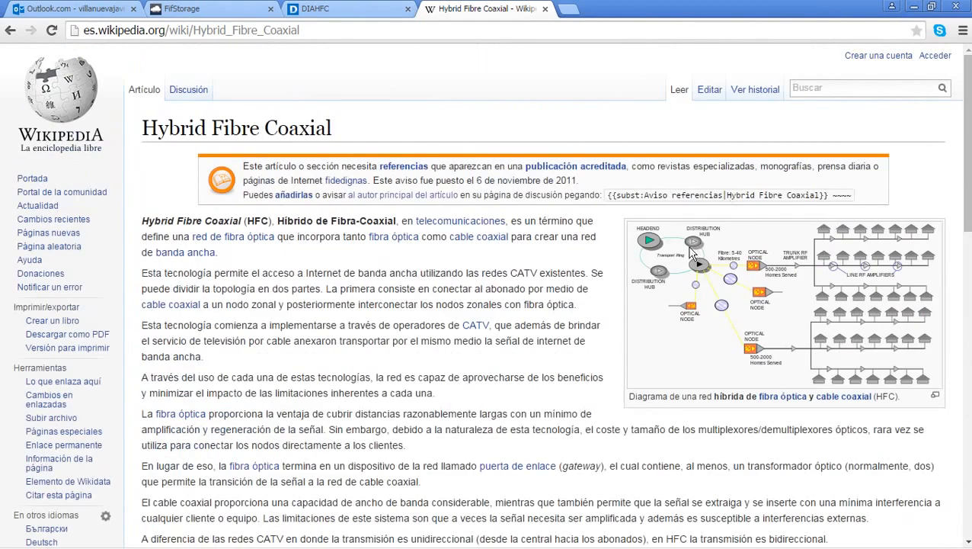
key("End")
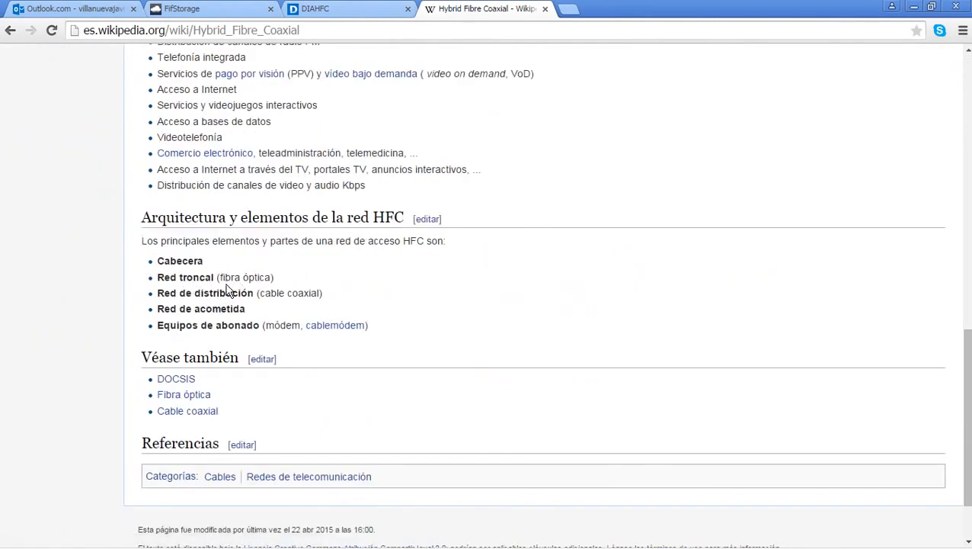
scroll(308, 293, "up", 1)
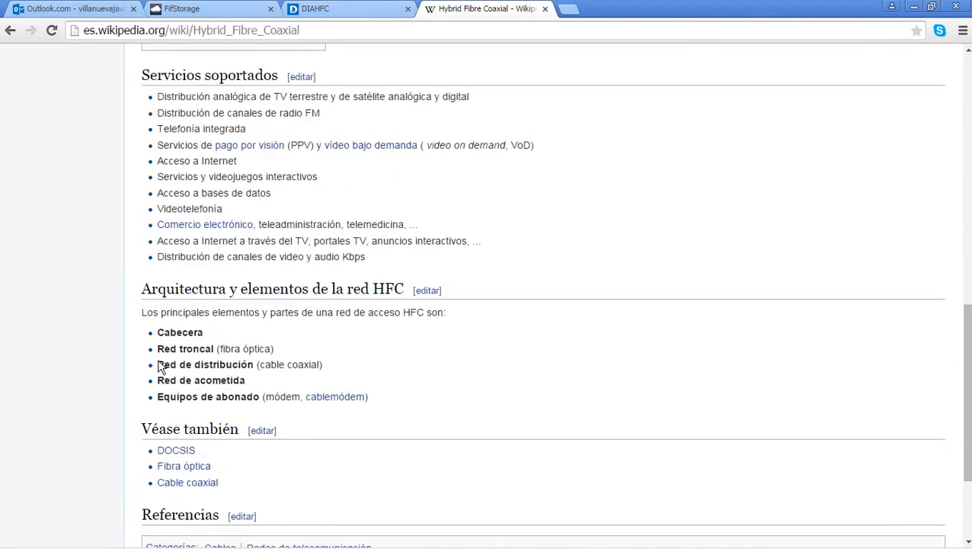
Step: Select the Red de distribución list line, then switch to the DiaHFC login page
mouse_move(158, 365)
left_mouse_down()
mouse_move(318, 364)
mouse_move(156, 366)
left_mouse_up()
left_click(319, 365)
scroll(539, 246, "up", 9)
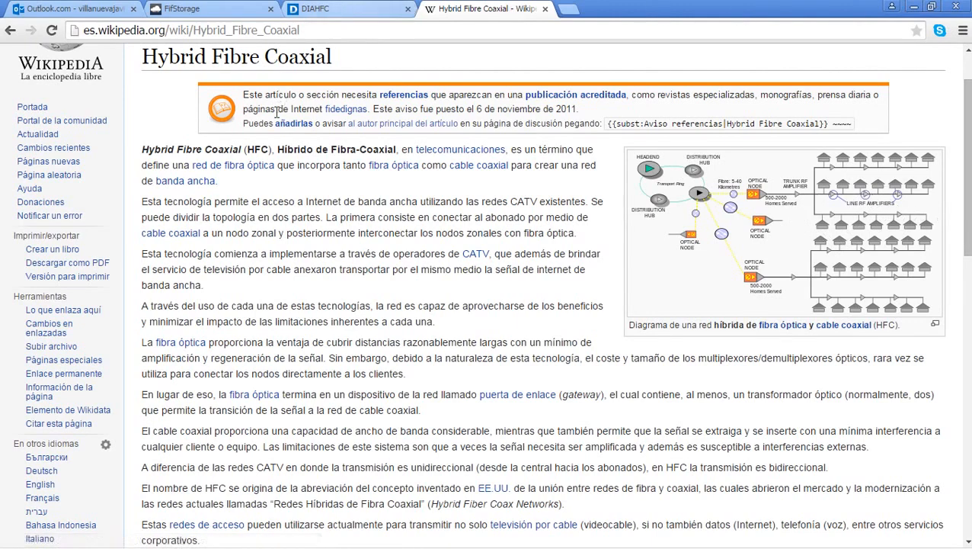
left_click(343, 9)
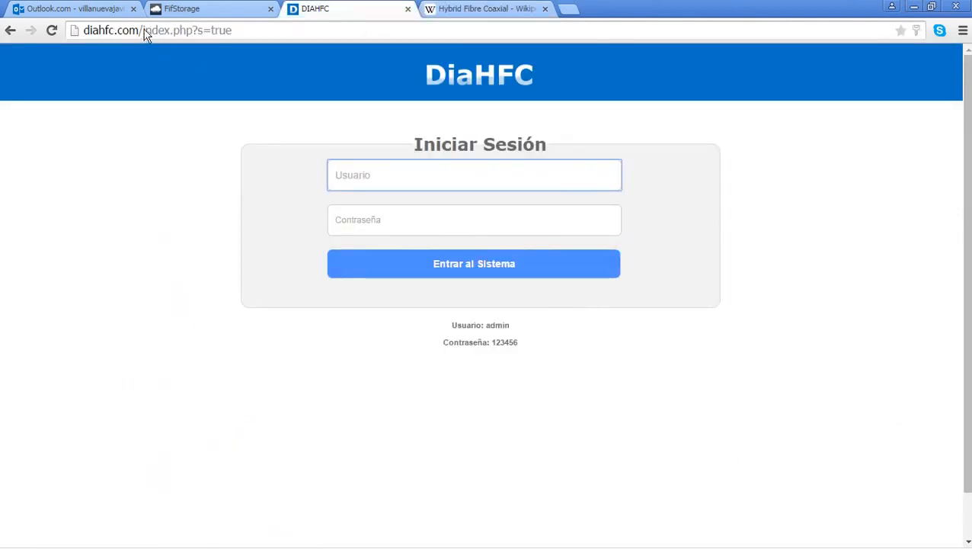
Step: Trim the address to the bare diahfc.com site and load it
left_click_drag(140, 31, 361, 49)
key("BackSpace")
key("Return")
left_click_drag(525, 341, 427, 341)
left_click(428, 342)
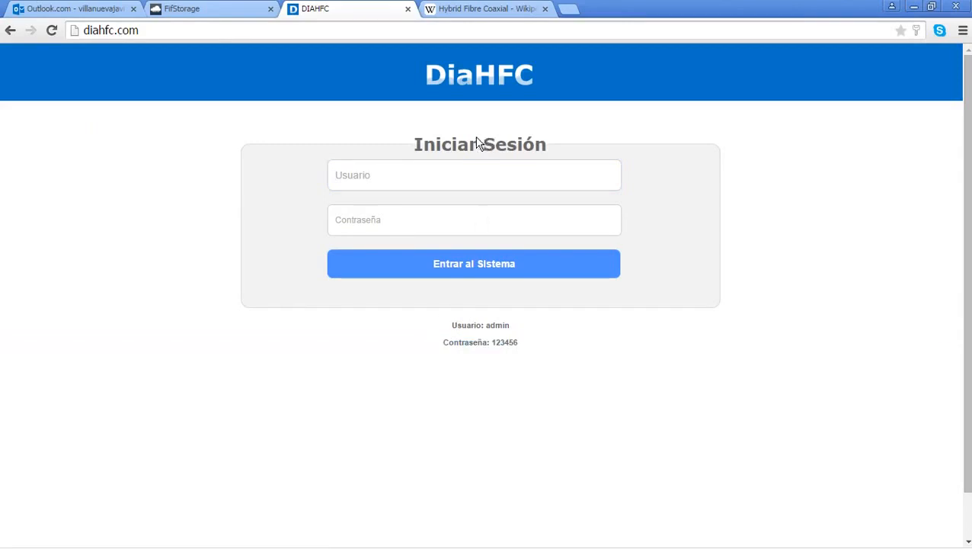
Step: Log in to DiaHFC with the administrator username and password
left_click(456, 173)
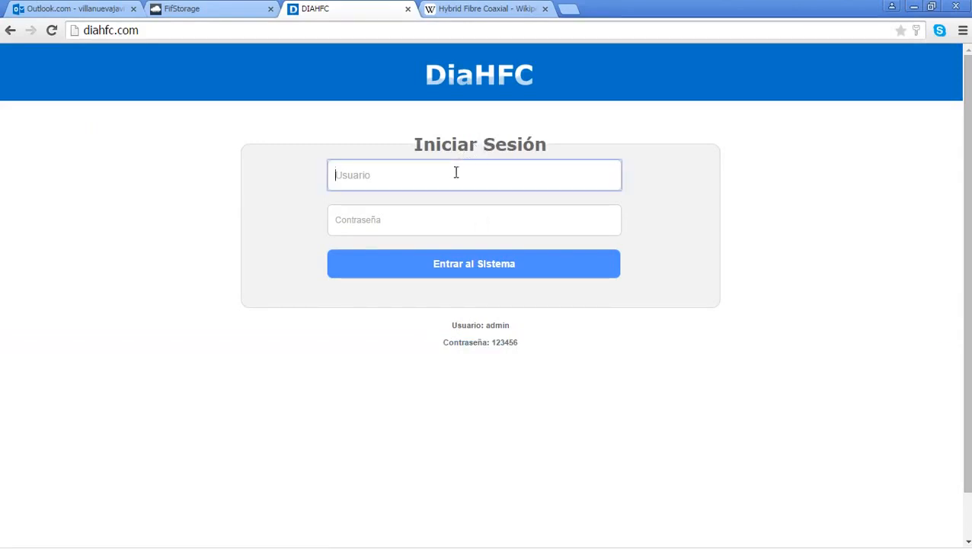
type("admin")
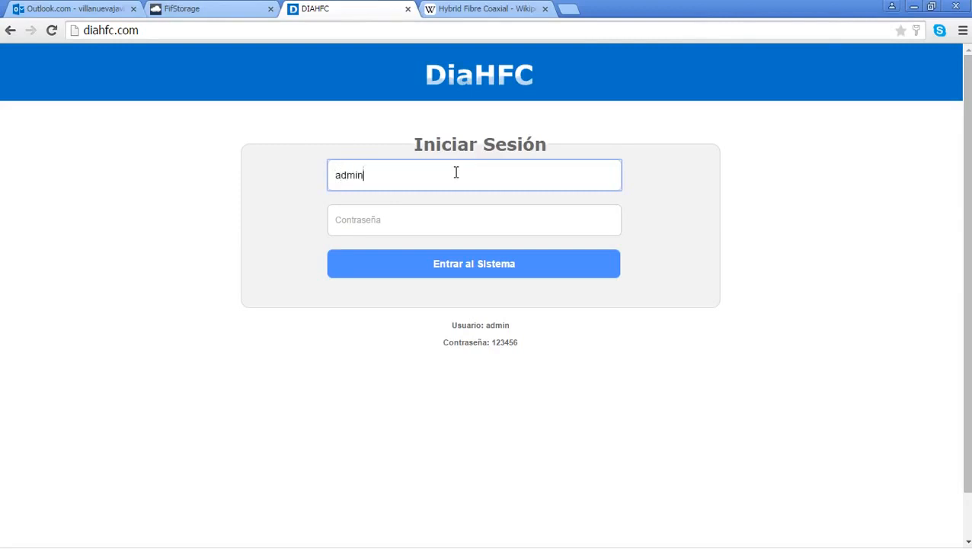
key("Tab")
type("12")
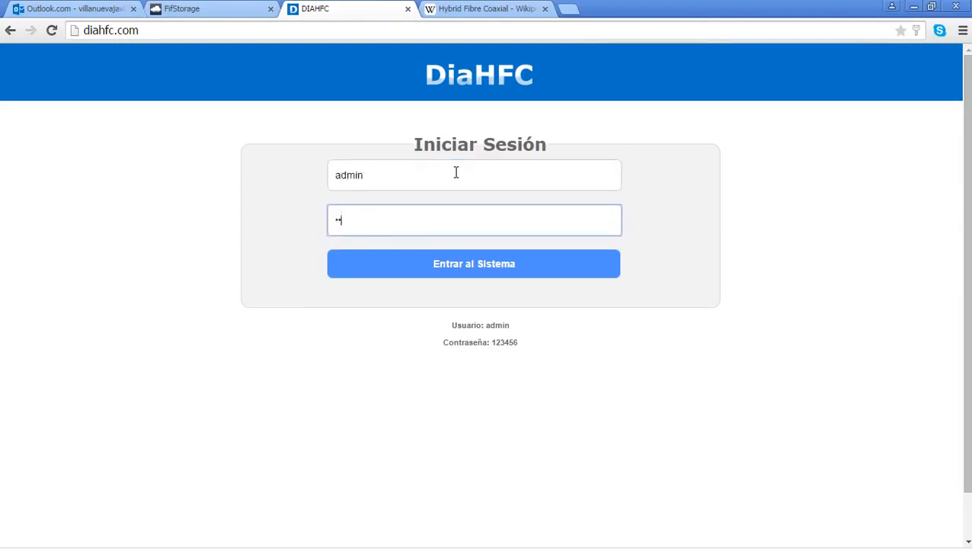
type("3456")
left_click(454, 259)
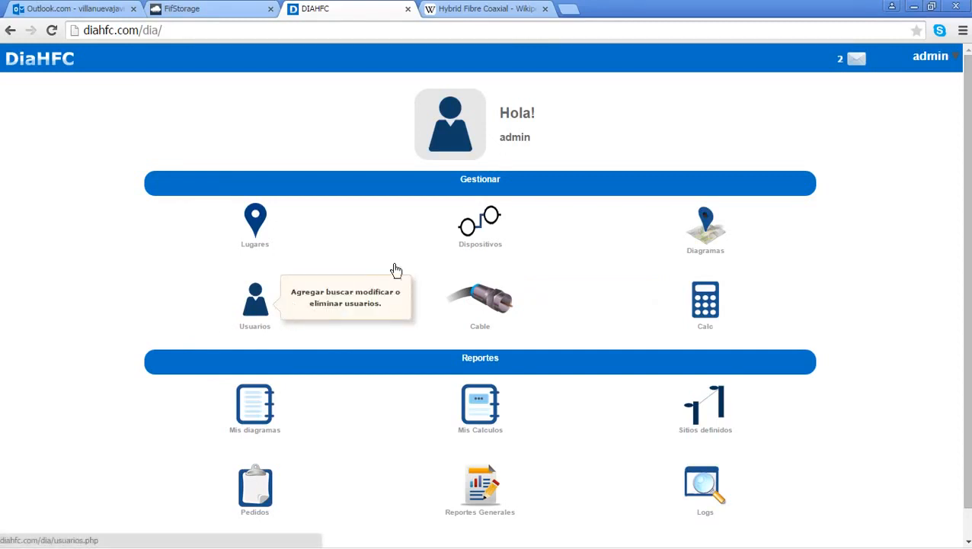
Step: Look over the 13-site Lugares list and open the Nuevo Sitio form
scroll(469, 333, "down", 2)
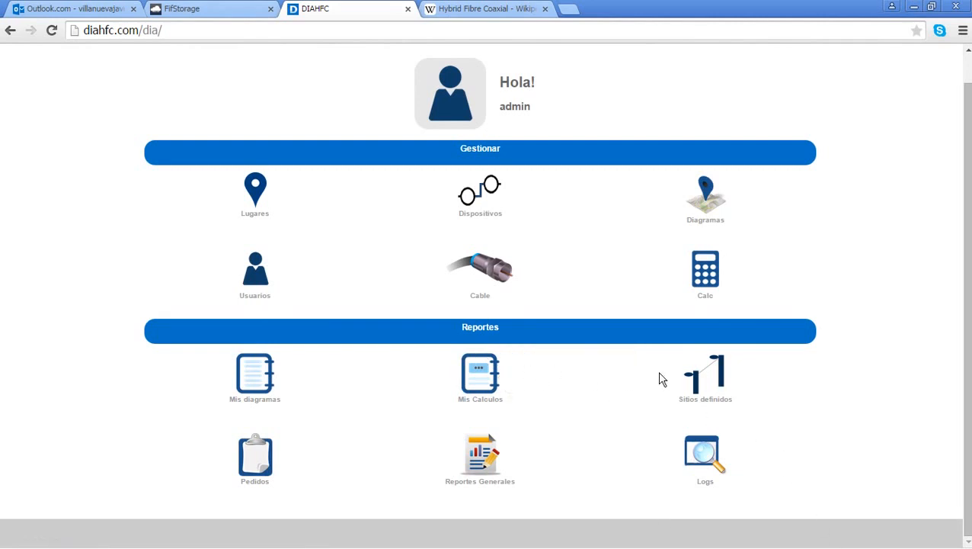
scroll(608, 379, "up", 2)
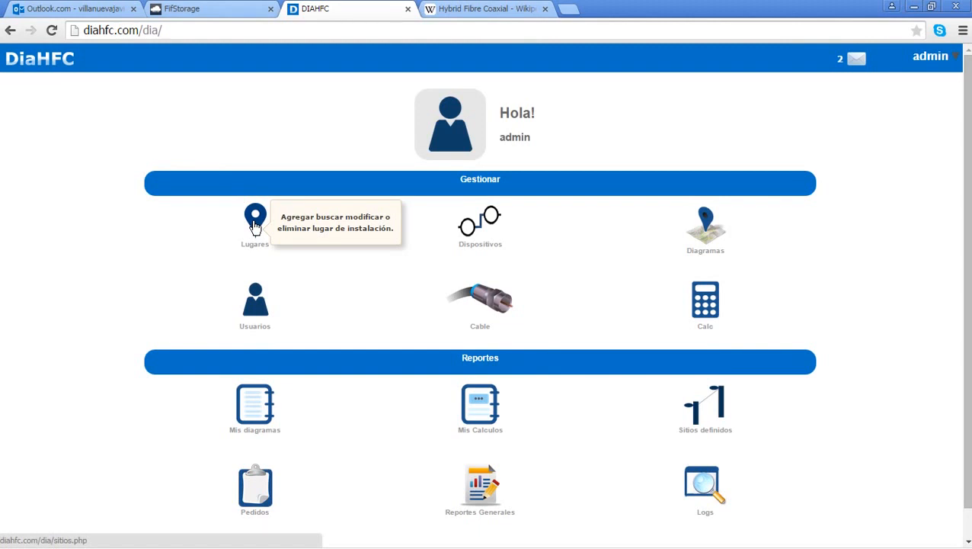
left_click(254, 221)
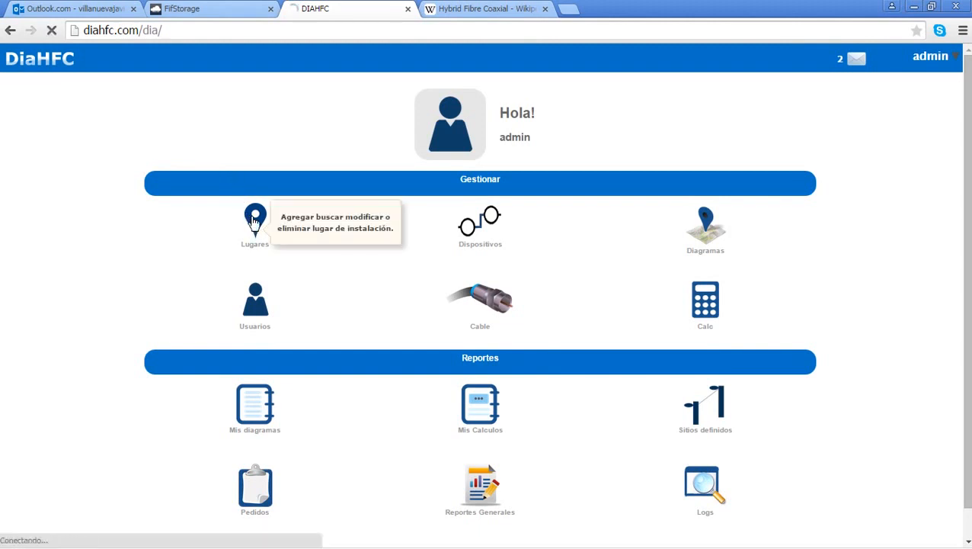
scroll(252, 217, "down", 3)
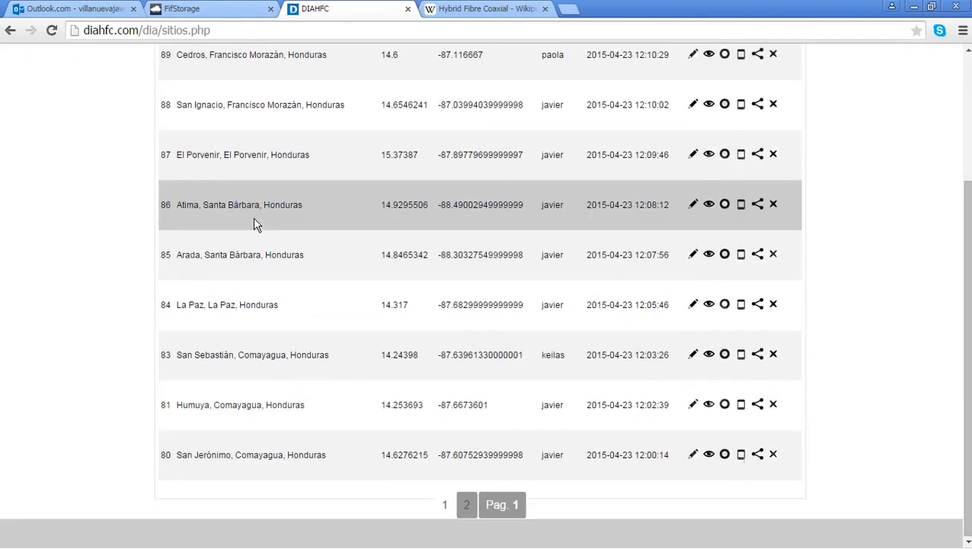
scroll(559, 422, "up", 3)
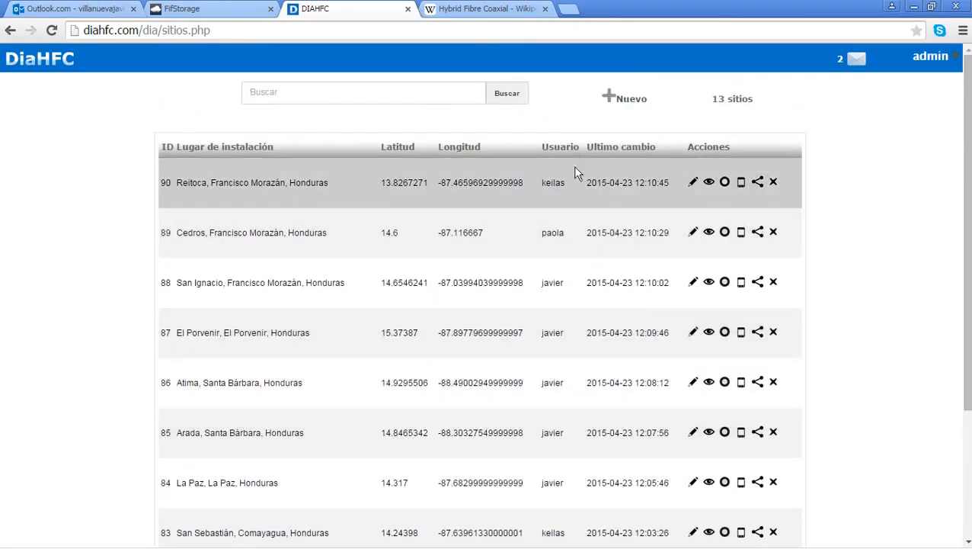
left_click(631, 106)
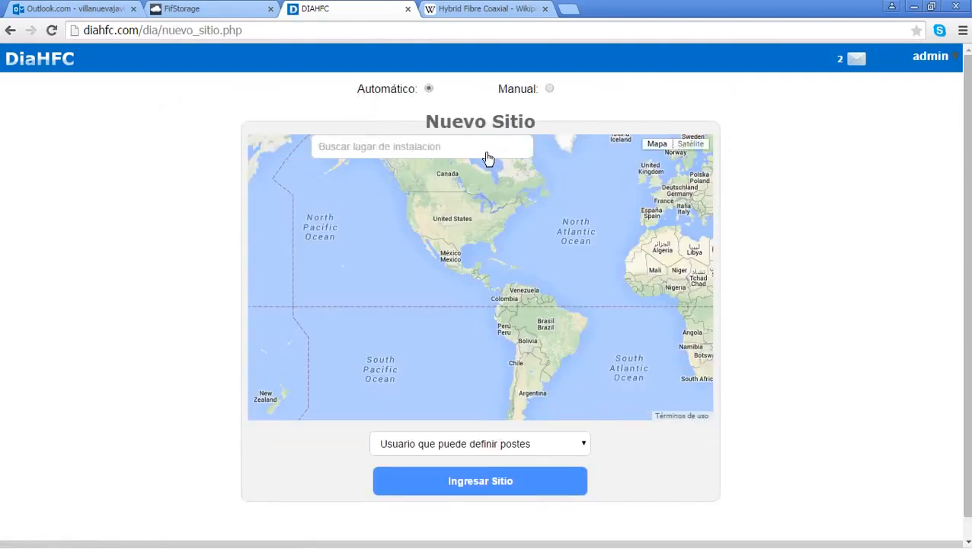
Step: Register Cane, La Paz, Honduras as a new site assigned to the last listed user
left_click(466, 151)
type("ca")
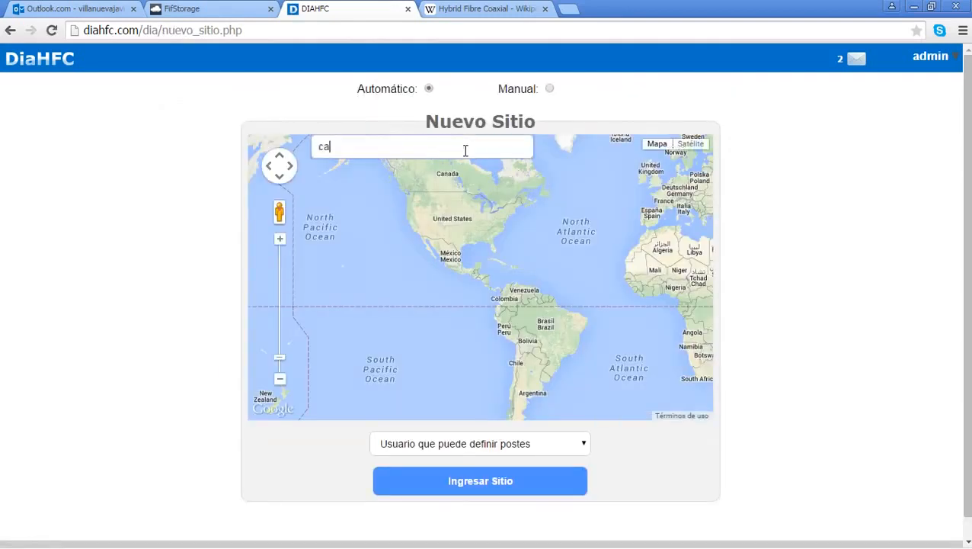
type("ne, la")
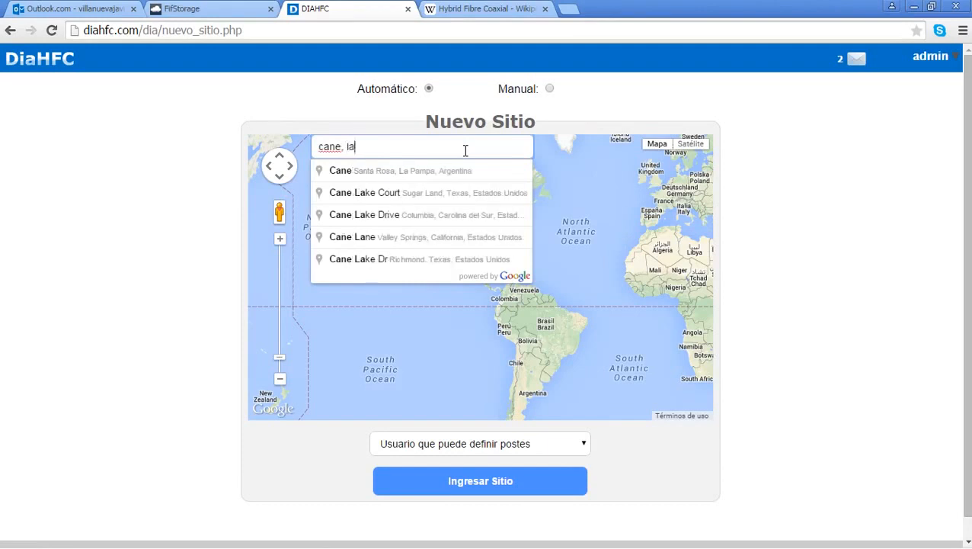
type(" pa")
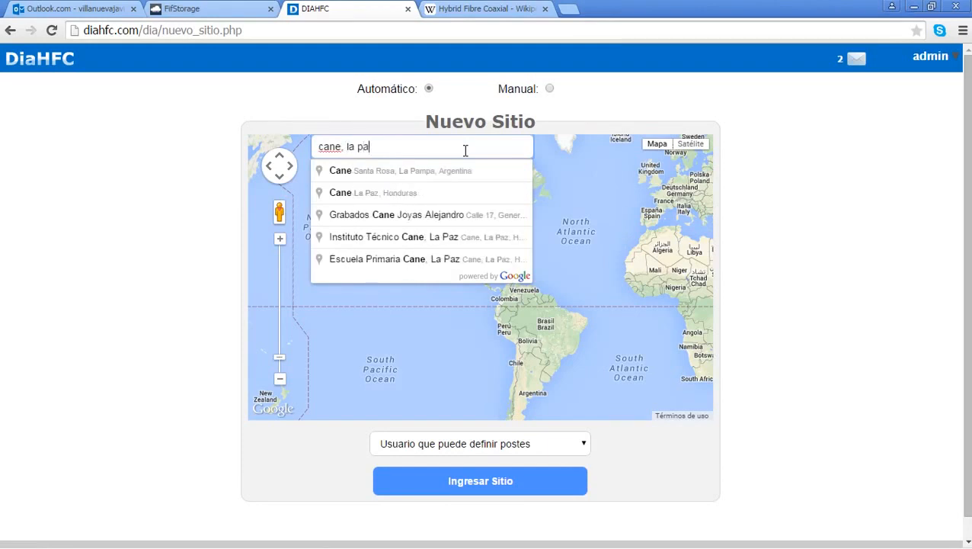
left_click(433, 186)
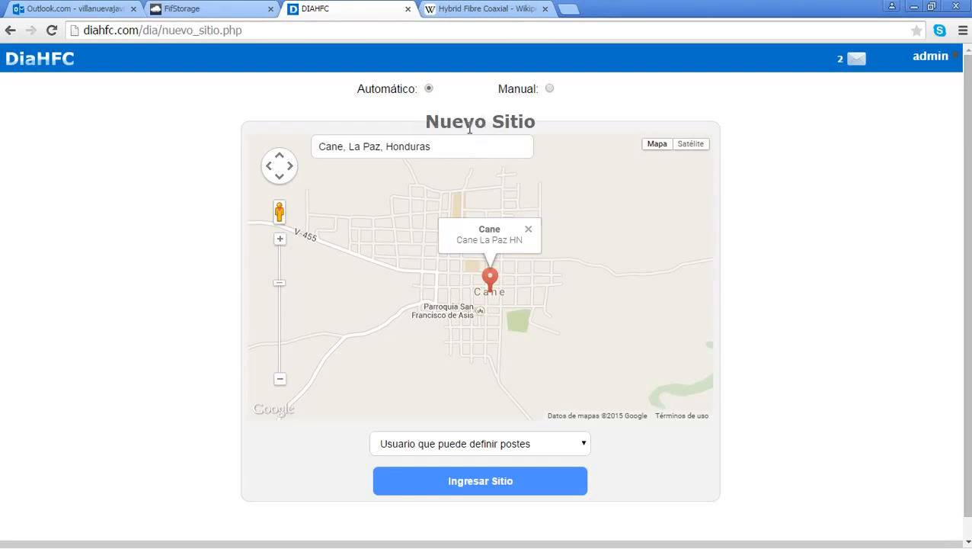
left_click(527, 89)
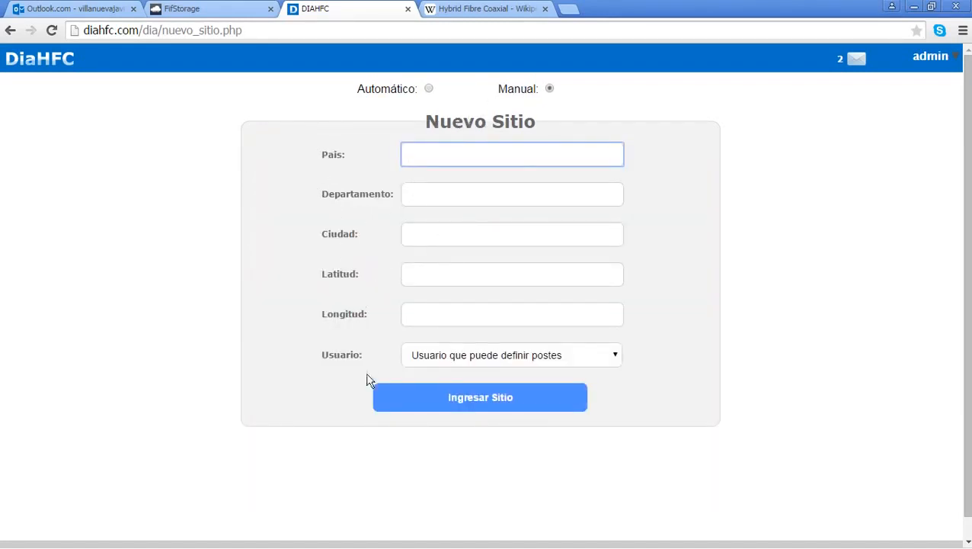
left_click(399, 96)
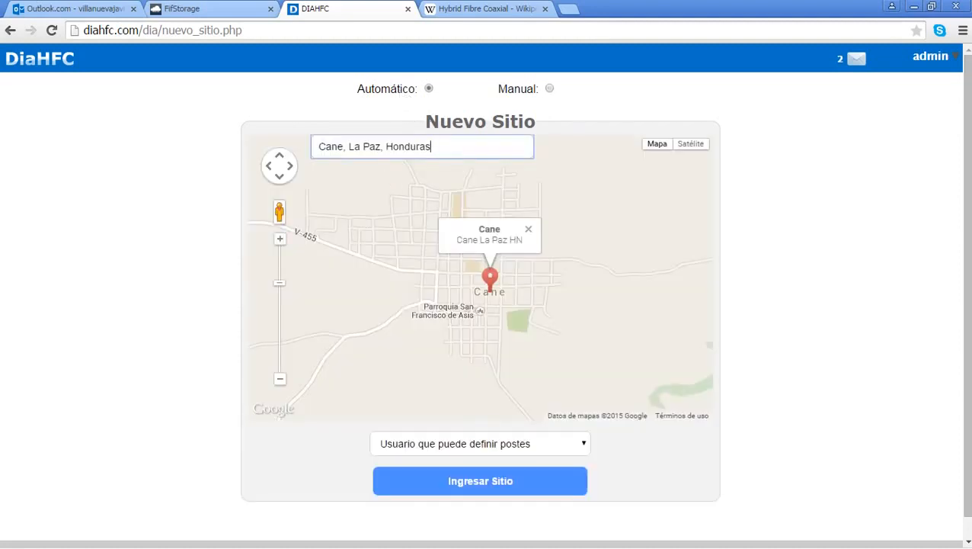
left_click(431, 443)
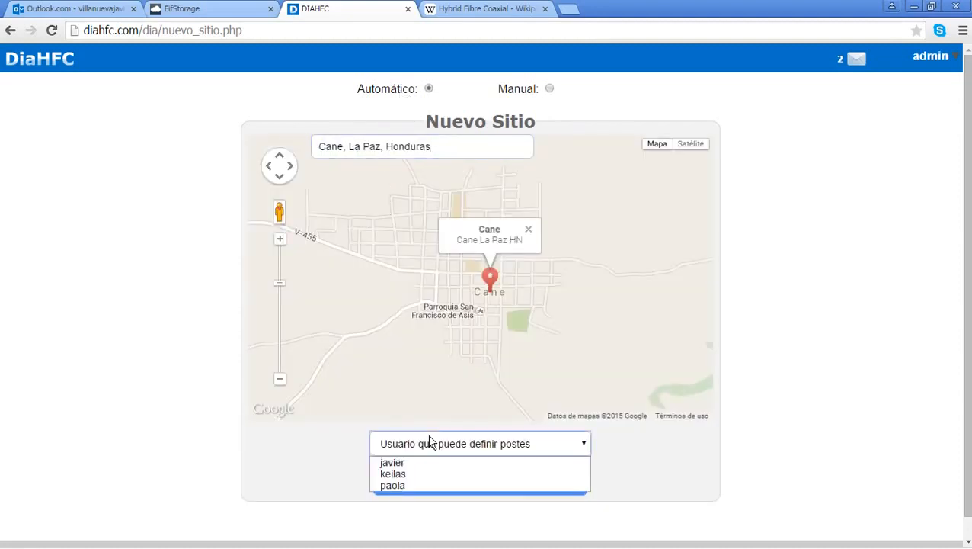
left_click(513, 486)
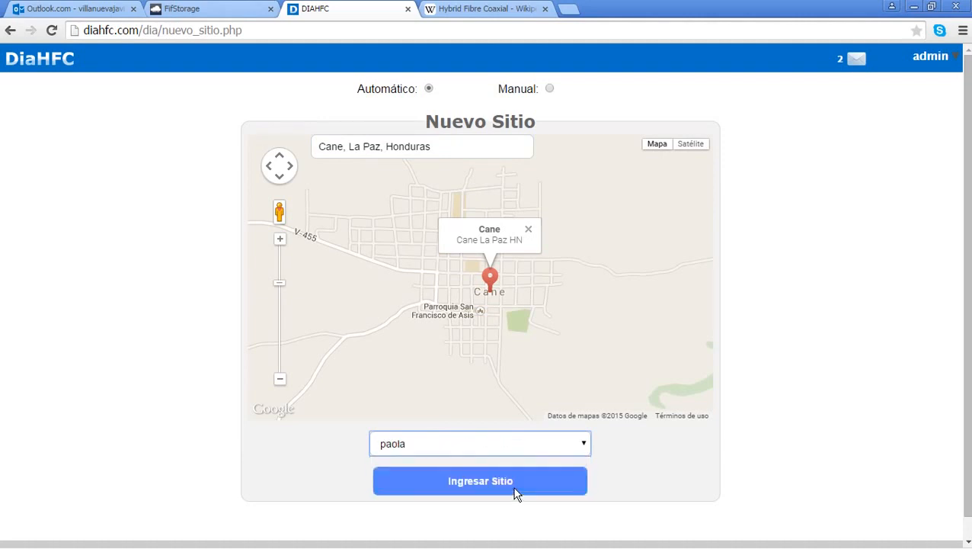
left_click(507, 480)
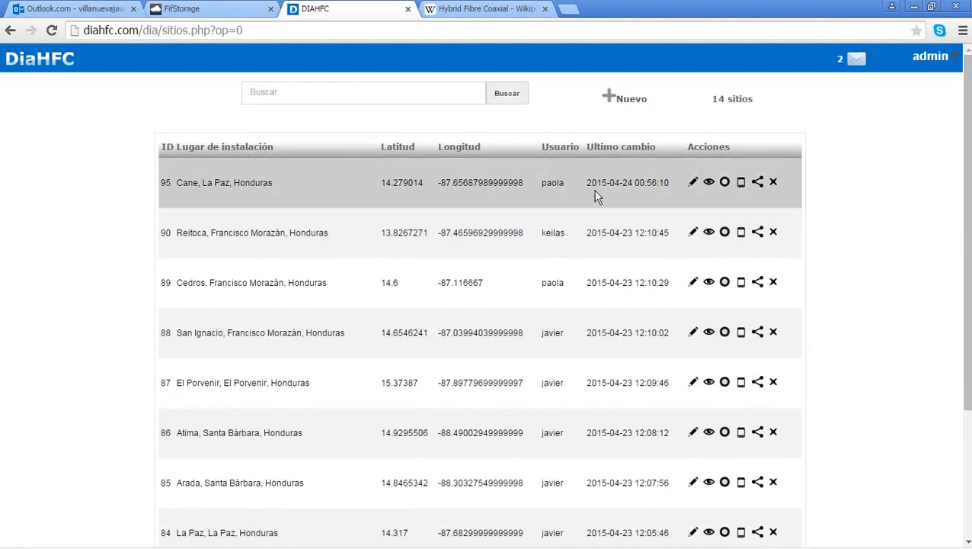
Step: Briefly open Cane's pole definition, then go home and reopen the Lugares list
left_click(741, 183)
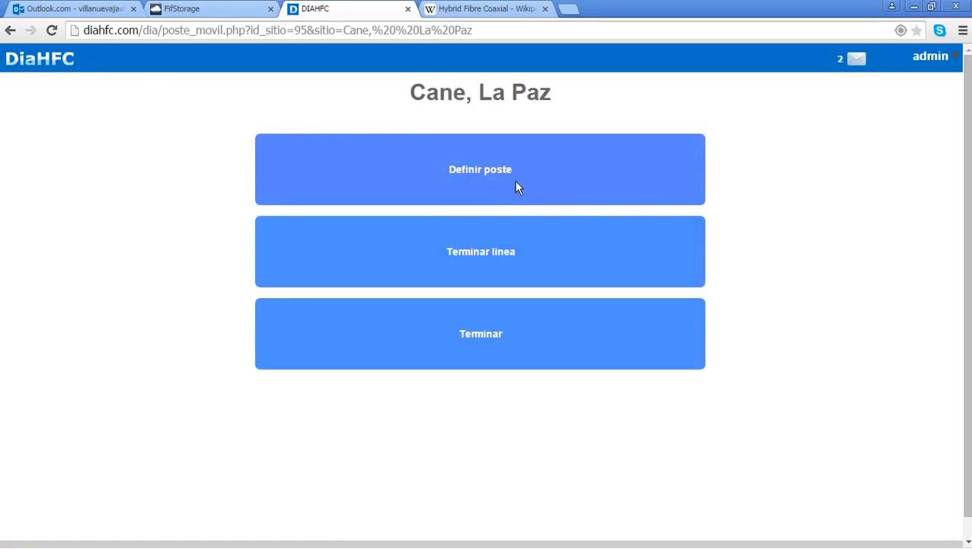
left_click(67, 59)
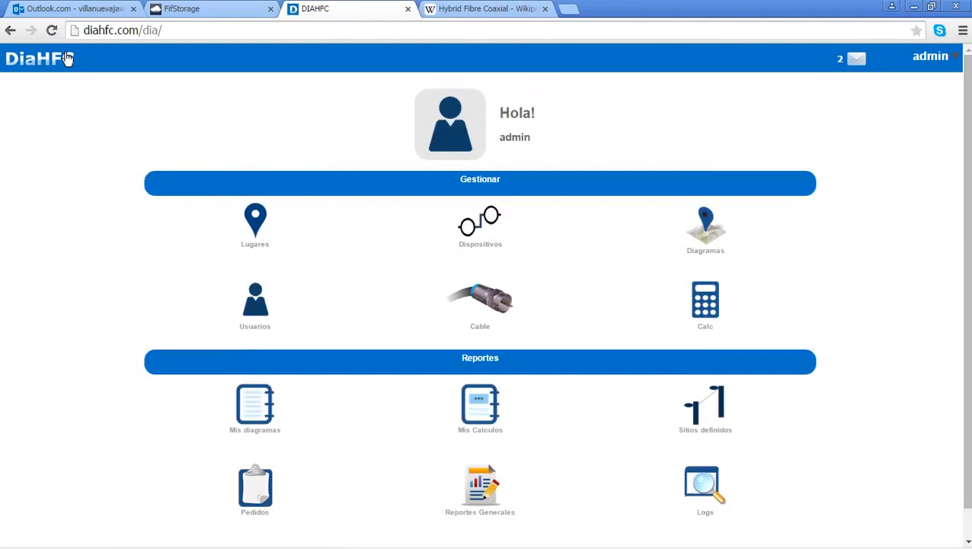
left_click(255, 219)
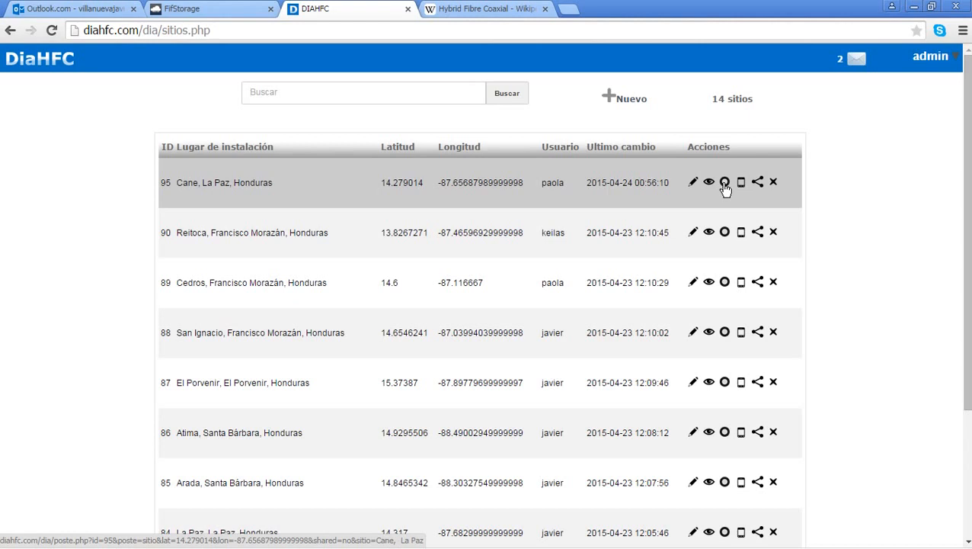
Step: Start the Cane pole diagram and place the first two poles, 245.87 ft apart
left_click(725, 183)
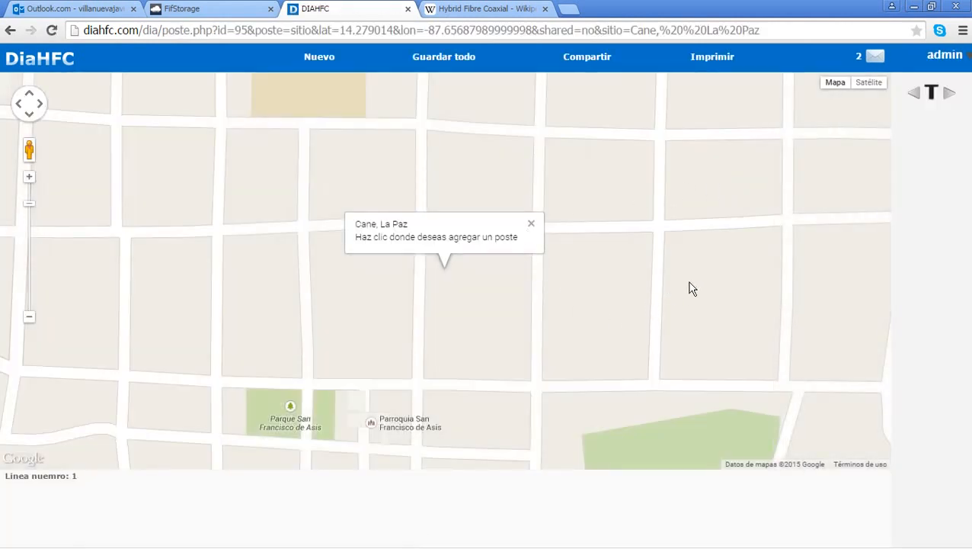
left_click_drag(691, 289, 721, 253)
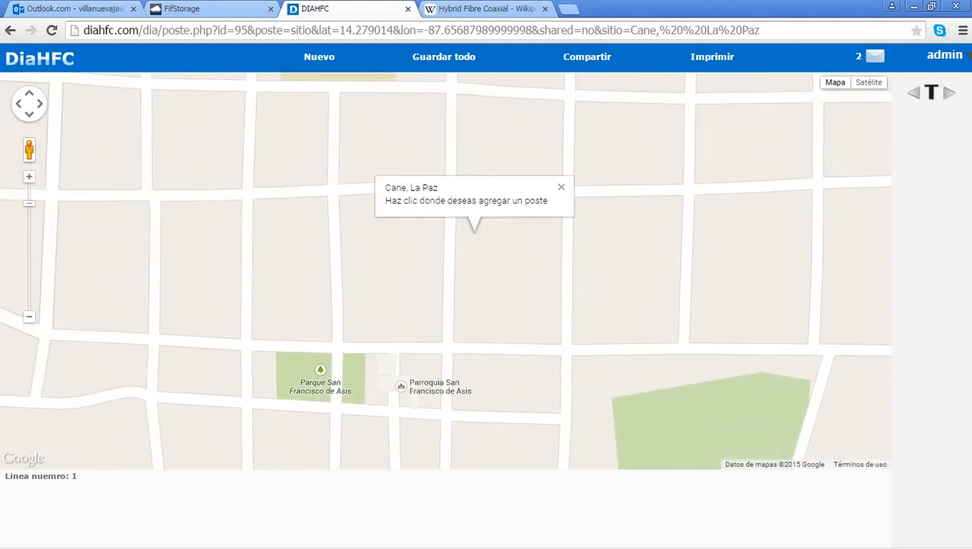
left_click_drag(659, 334, 660, 445)
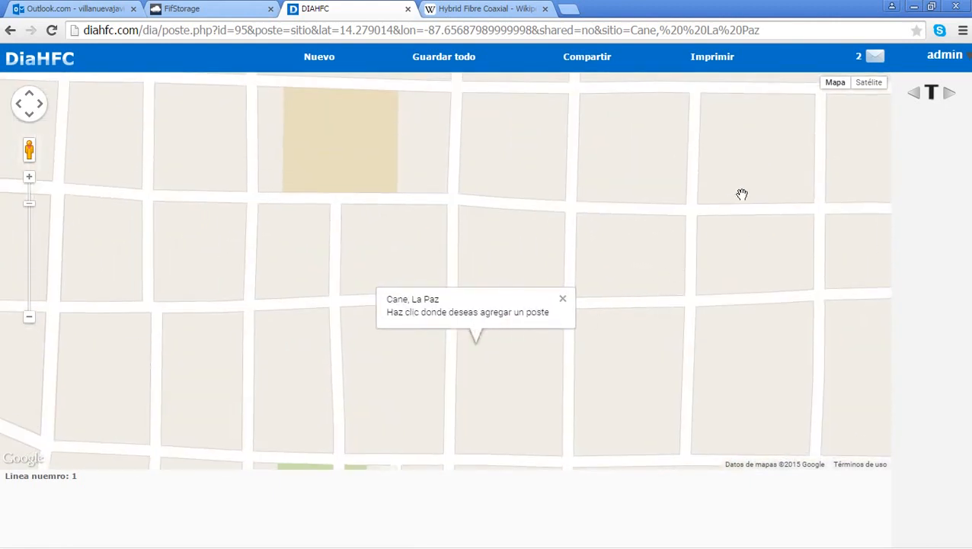
left_click_drag(742, 194, 682, 487)
left_click_drag(749, 155, 751, 358)
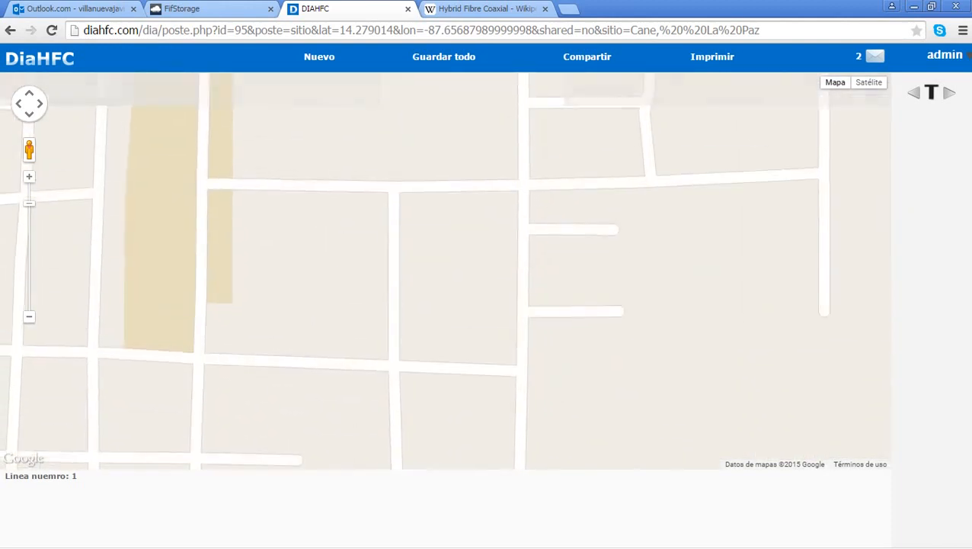
left_click_drag(660, 136, 753, 73)
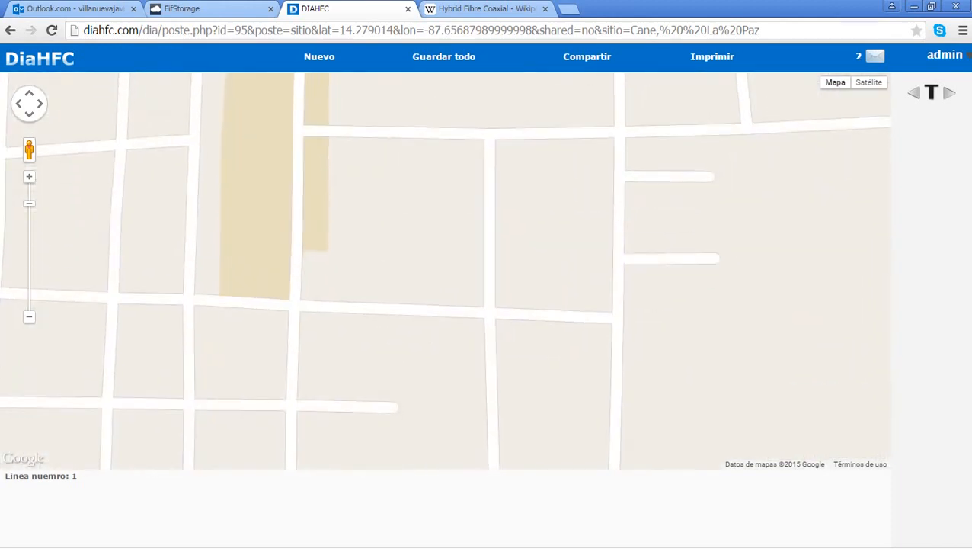
left_click_drag(635, 388, 614, 306)
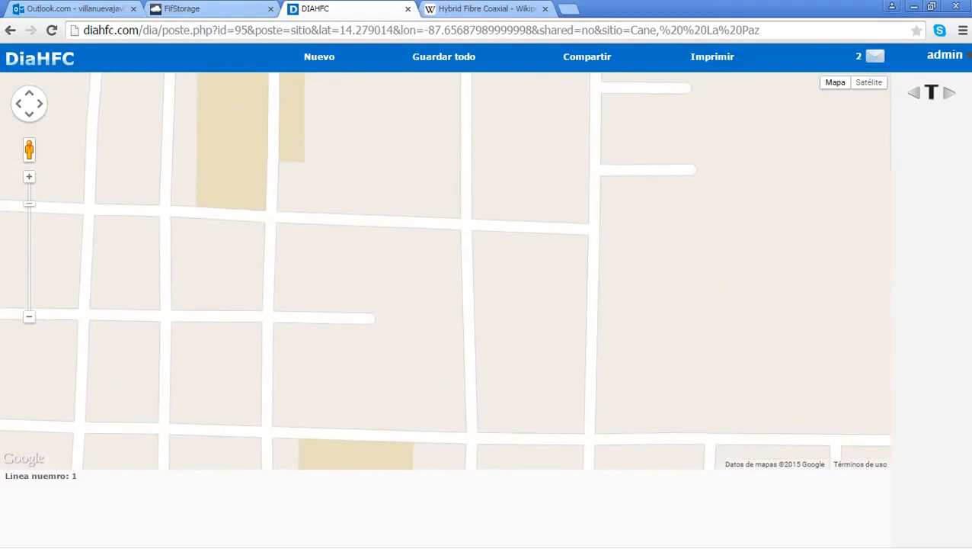
left_click(694, 168)
scroll(632, 263, "up", 1)
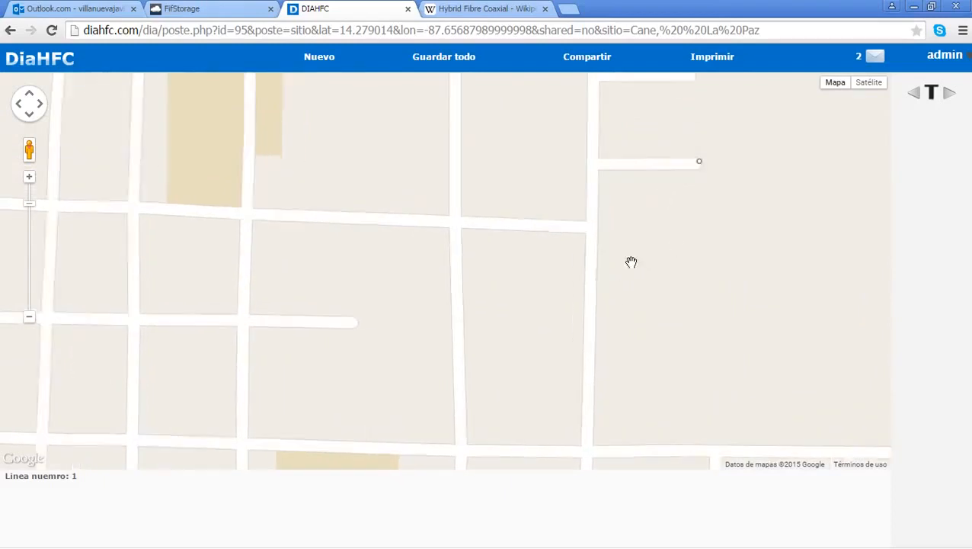
left_click_drag(709, 139, 728, 284)
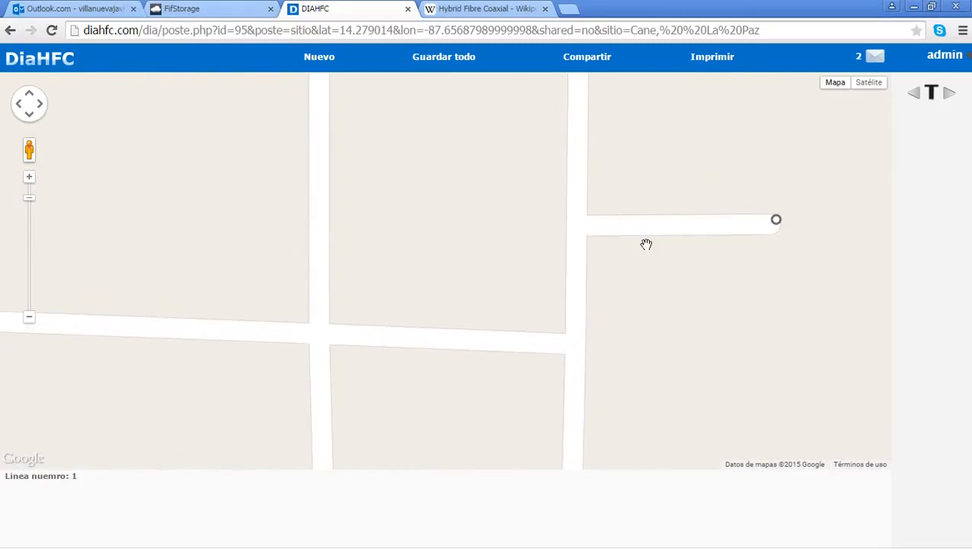
left_click(590, 218)
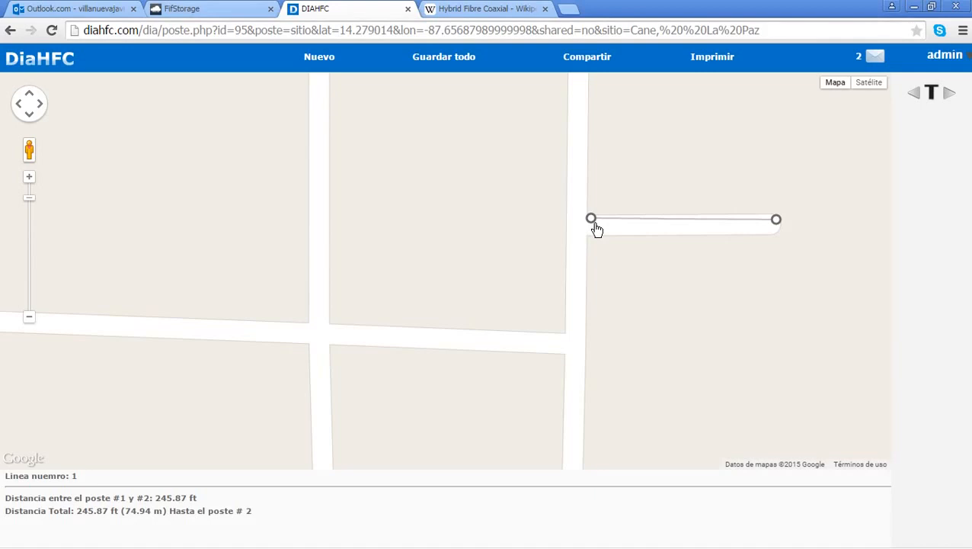
left_click_drag(151, 500, 202, 499)
left_click(256, 506)
Step: Extend the line with poles along the cross street, then west, south and east
left_click_drag(734, 326, 713, 187)
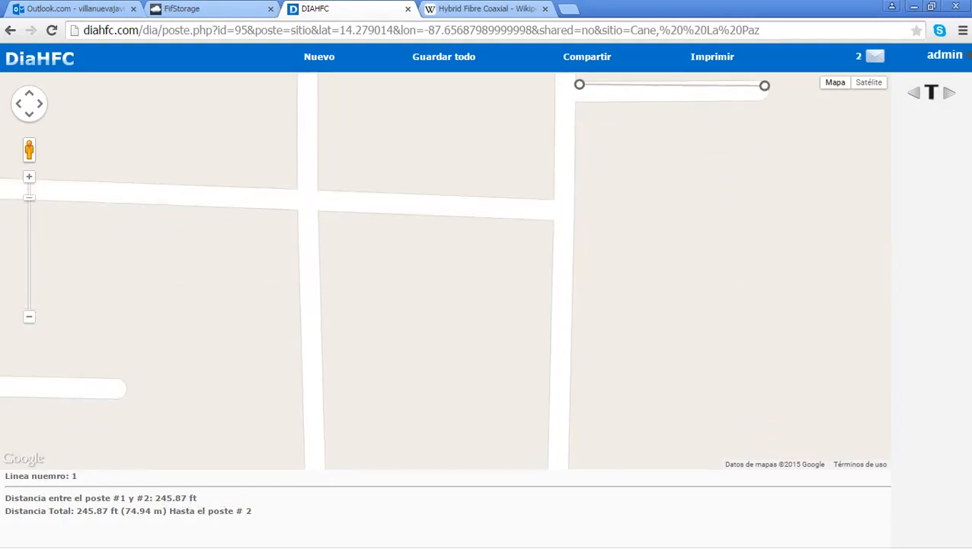
left_click(575, 201)
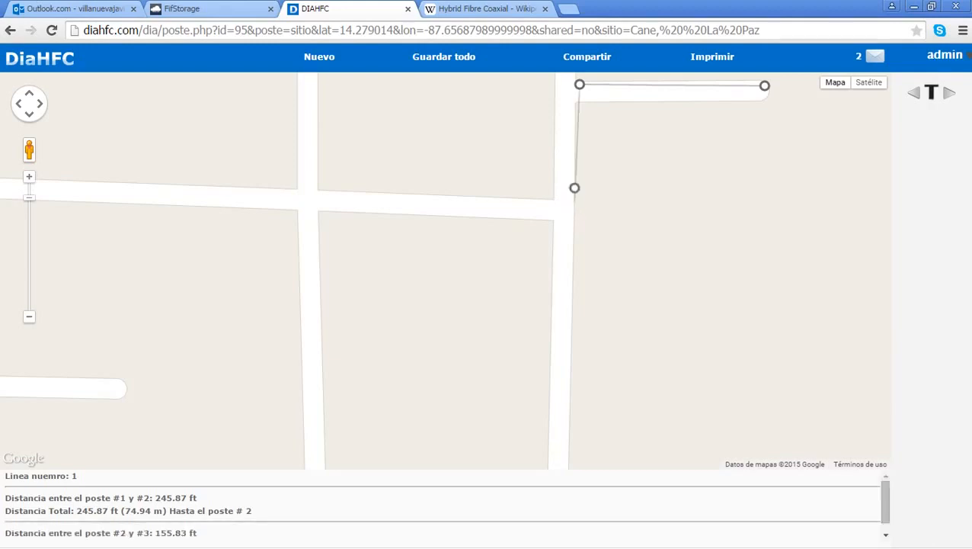
left_click(421, 191)
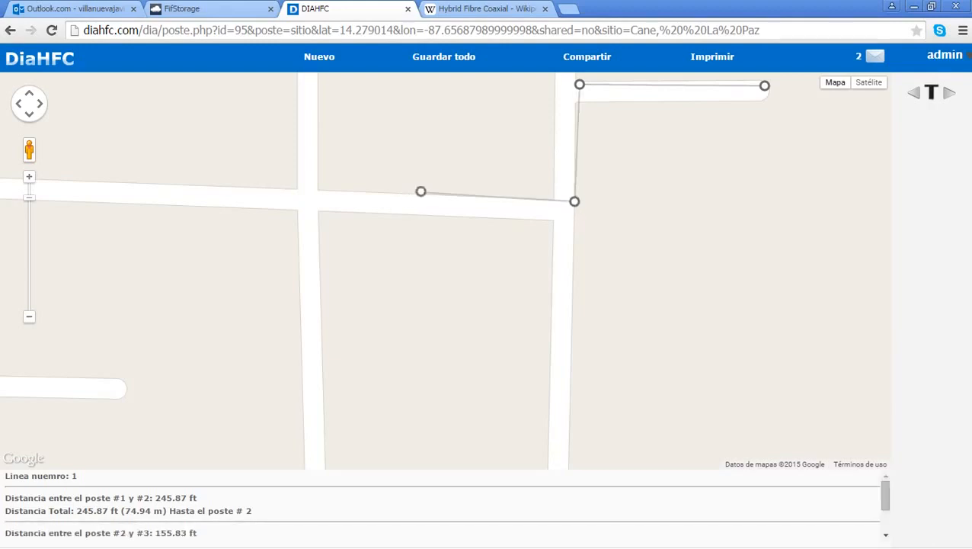
left_click(323, 189)
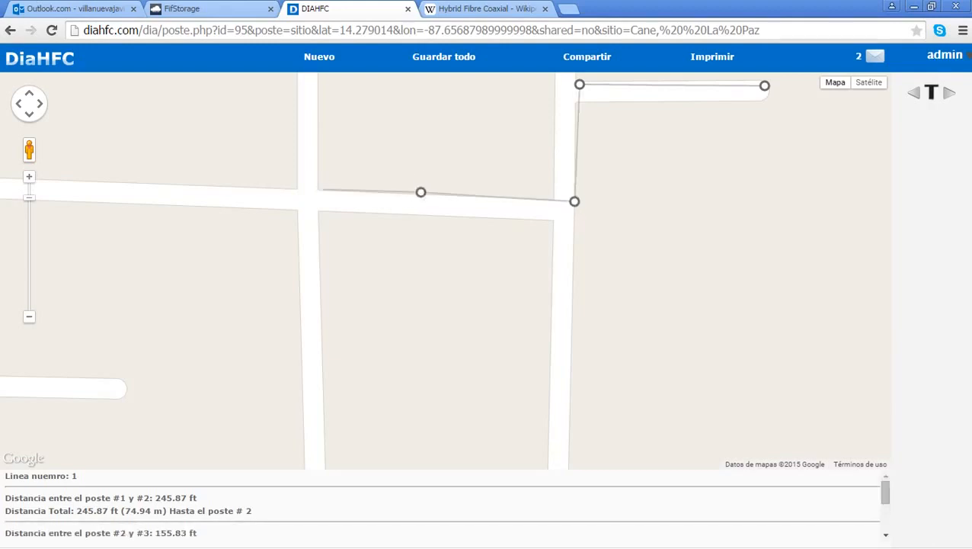
left_click(320, 333)
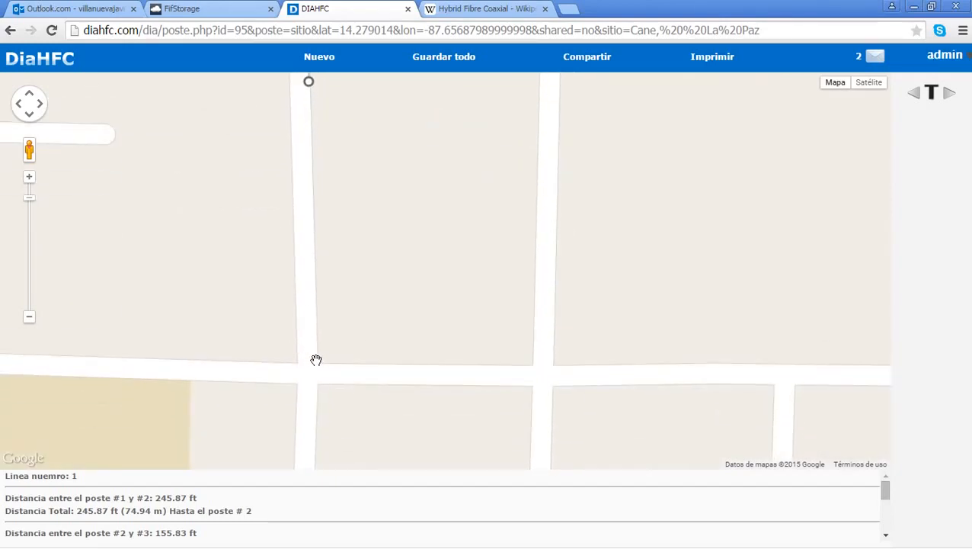
left_click(319, 360)
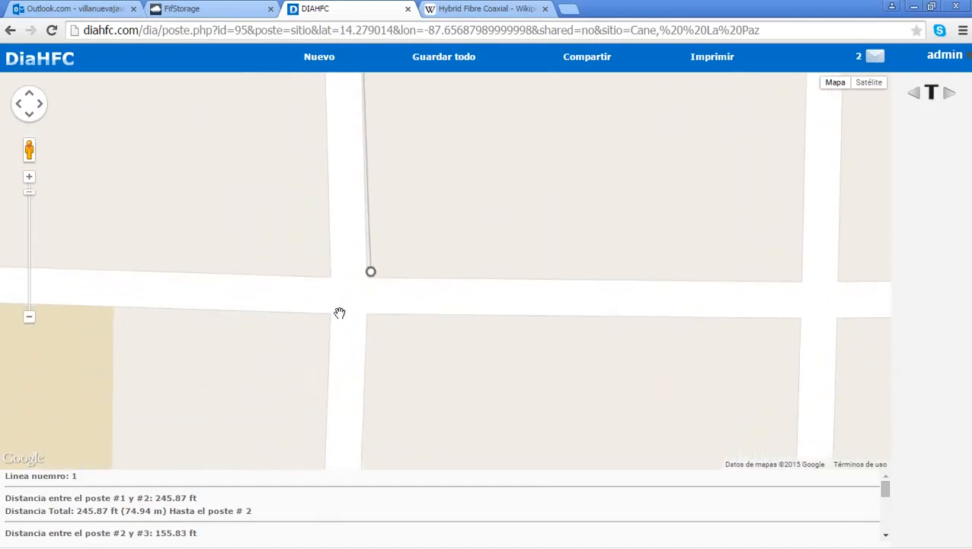
left_click_drag(379, 273, 629, 273)
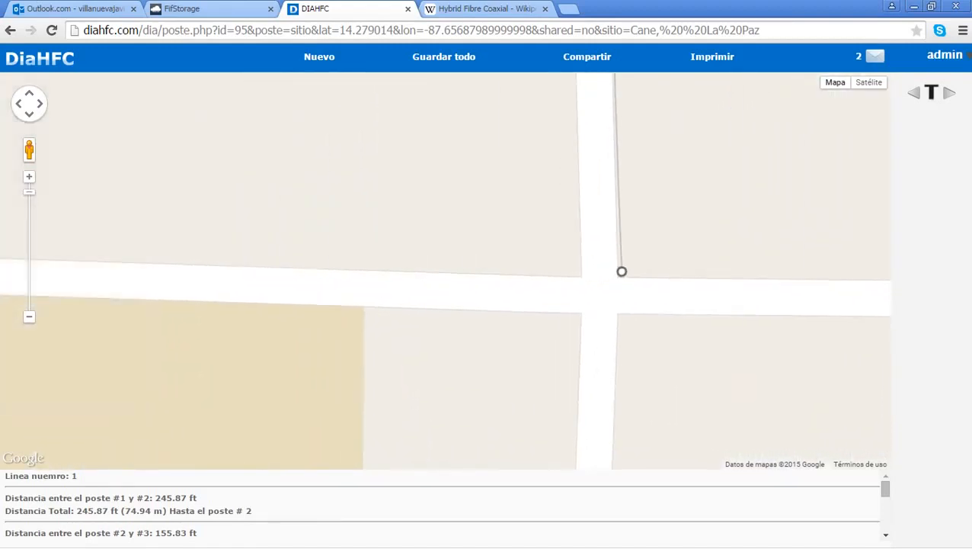
scroll(331, 278, "down", 1)
left_click_drag(268, 303, 452, 246)
left_click(418, 210)
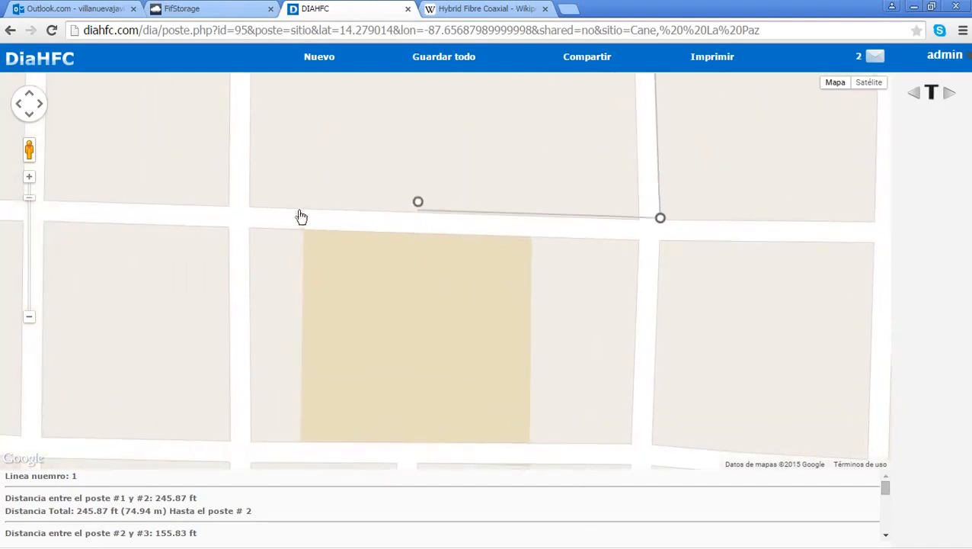
left_click(247, 199)
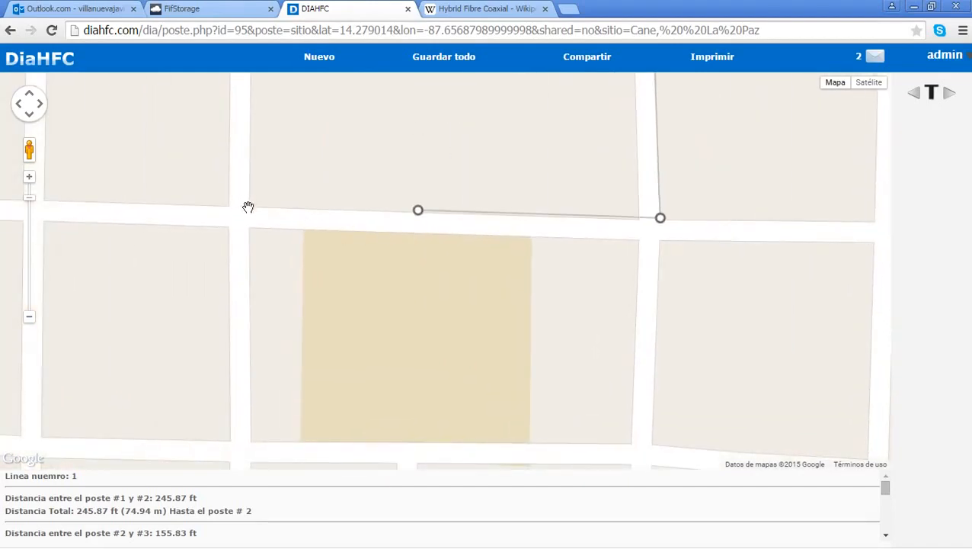
left_click(248, 374)
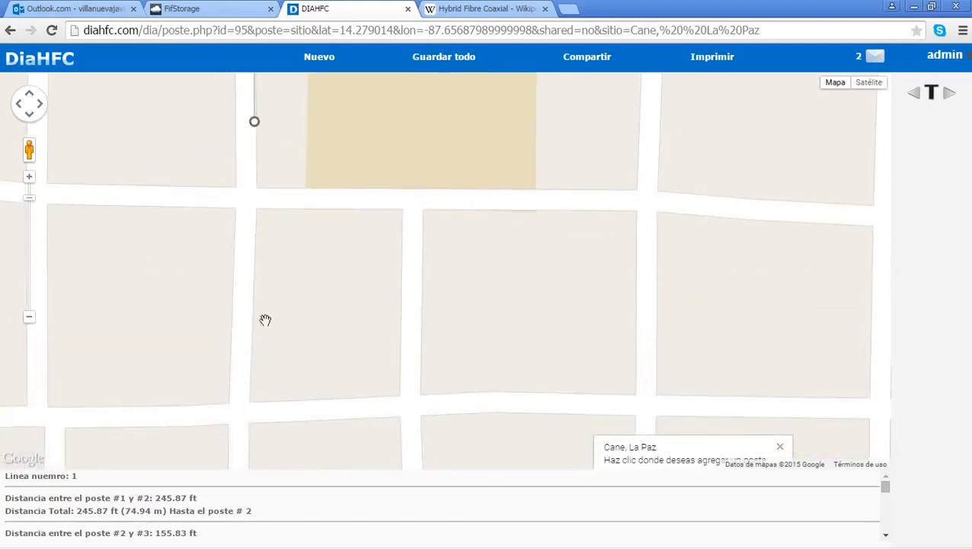
left_click(250, 330)
left_click(249, 385)
left_click(400, 396)
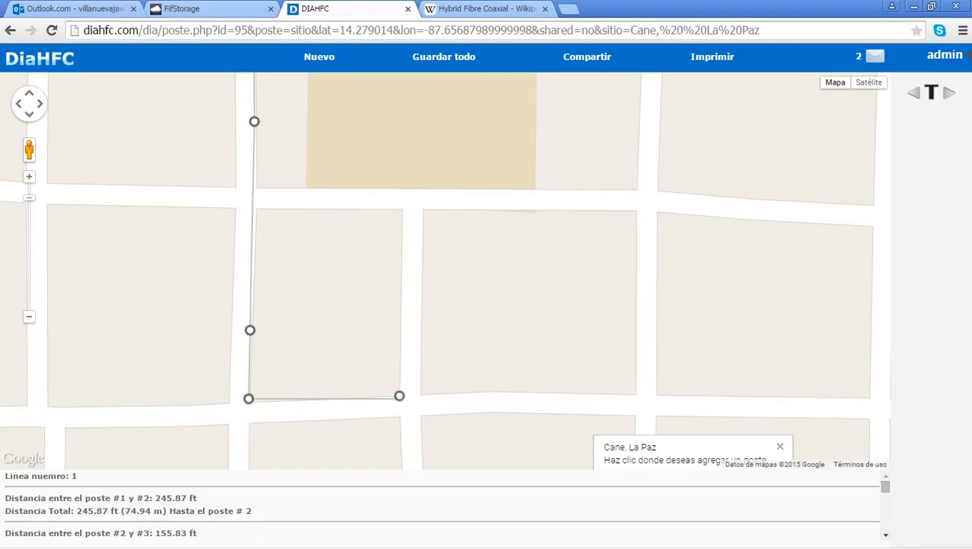
left_click(560, 393)
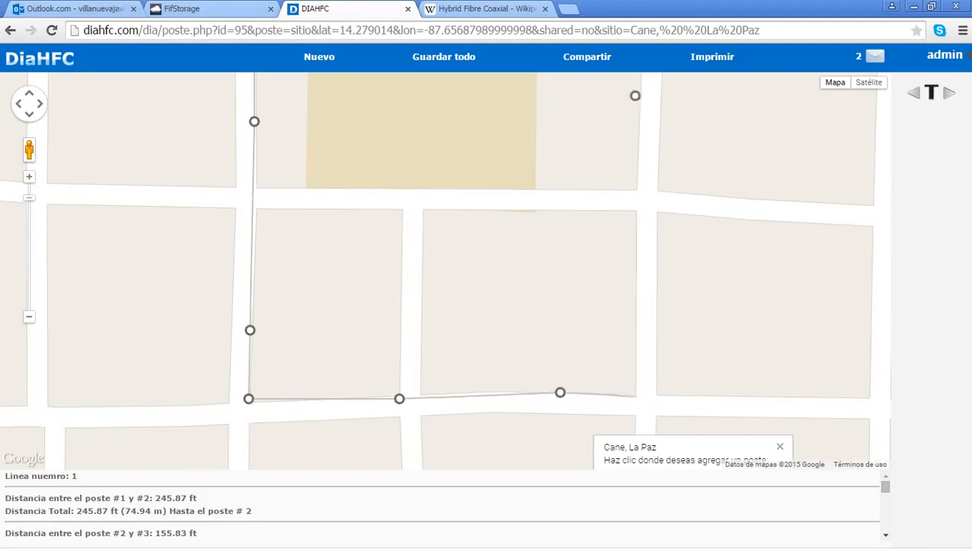
left_click(635, 397)
Step: Continue placing poles past the church and park to the southern street intersection
left_click_drag(609, 328, 559, 172)
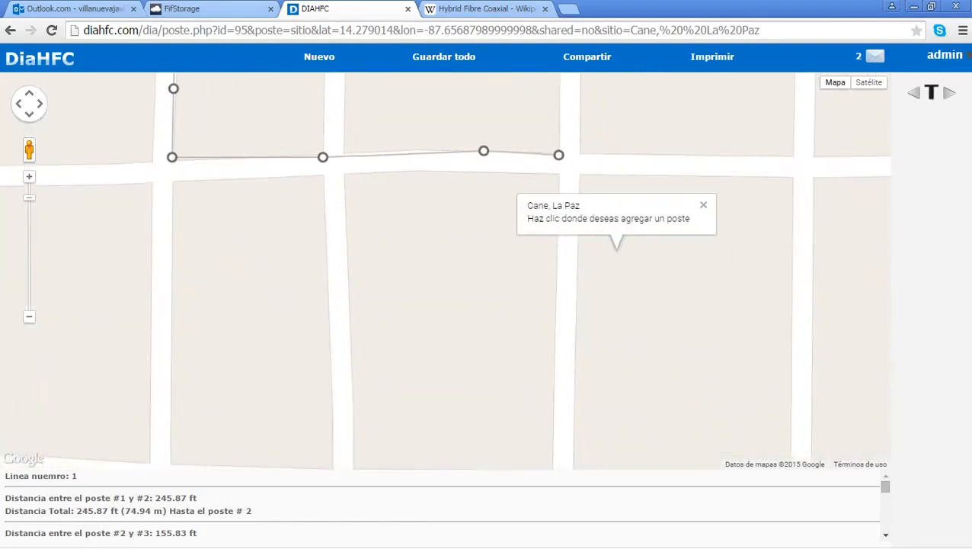
left_click(704, 205)
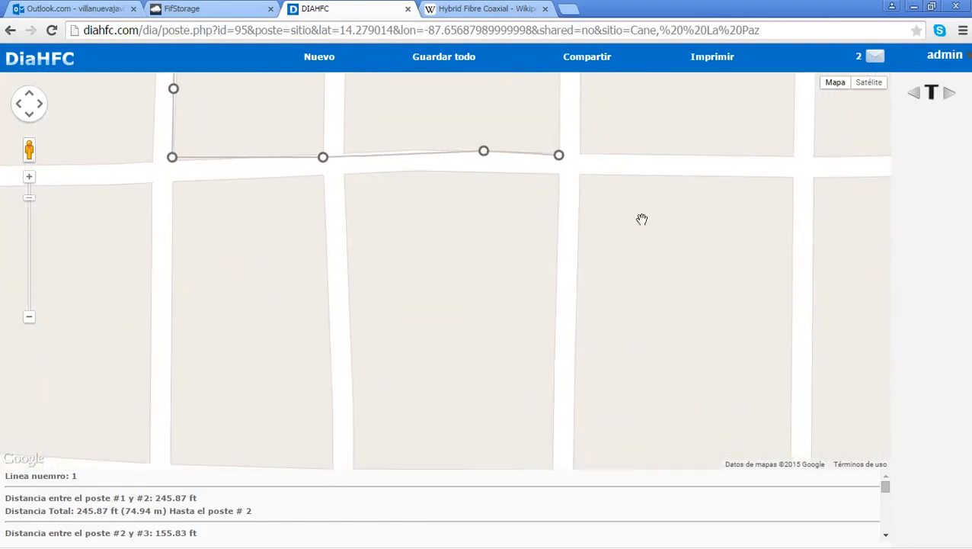
left_click(558, 299)
left_click_drag(562, 343, 531, 153)
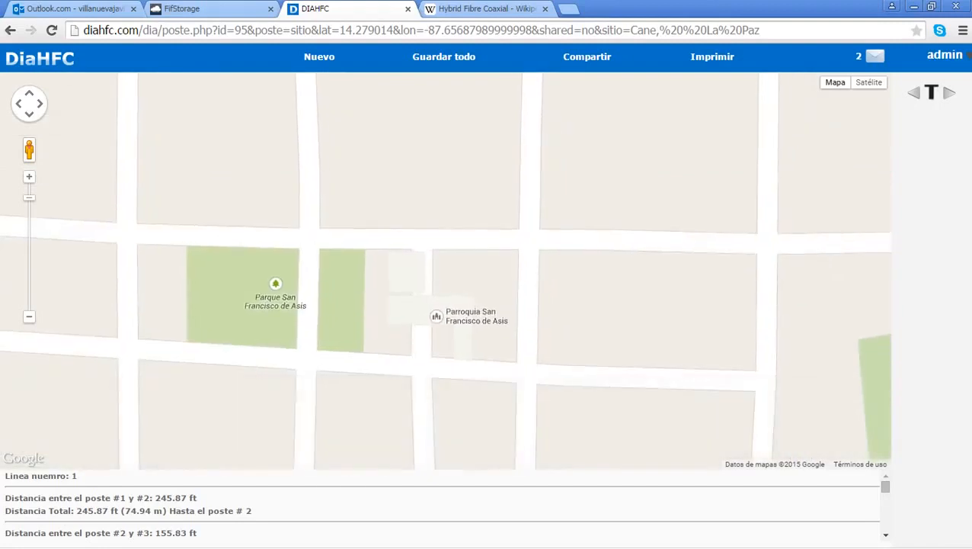
left_click(528, 226)
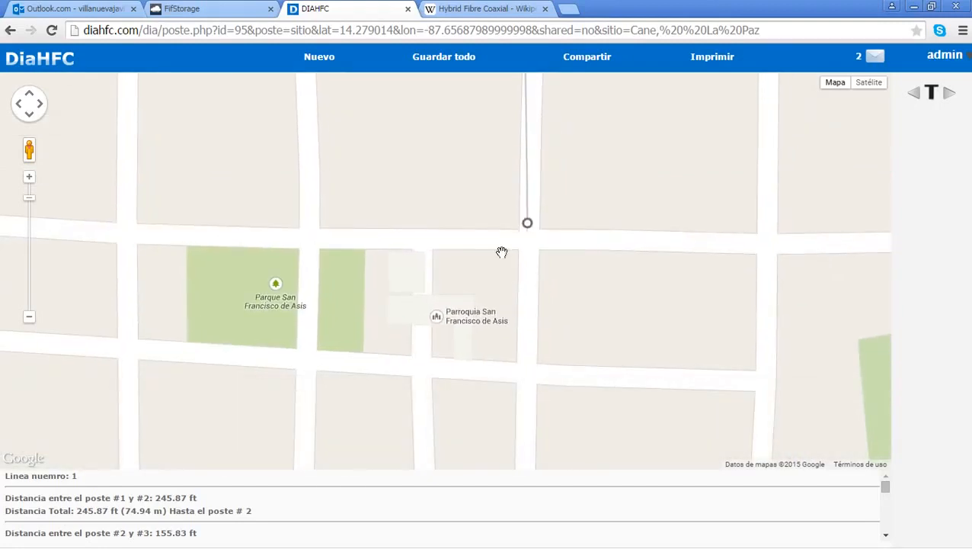
left_click(517, 366)
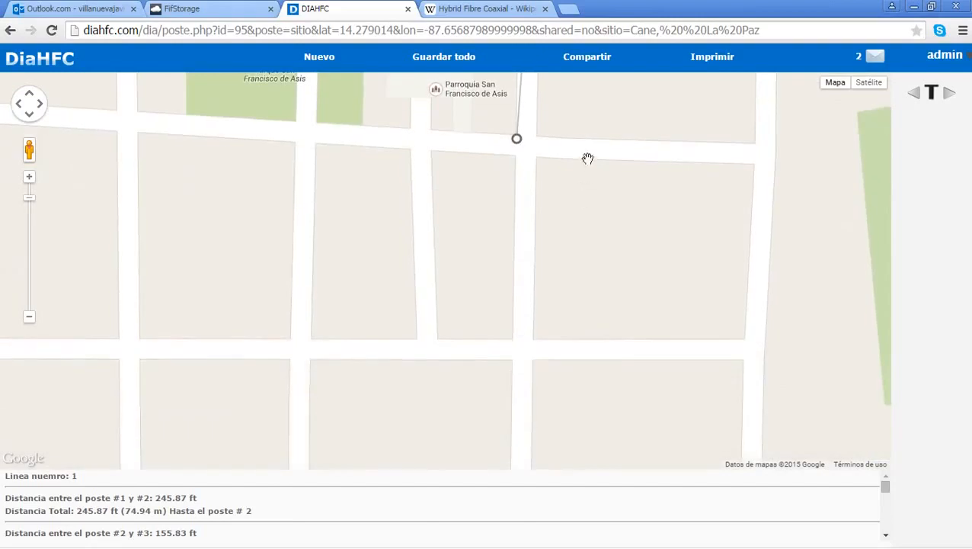
left_click_drag(577, 167, 641, 265)
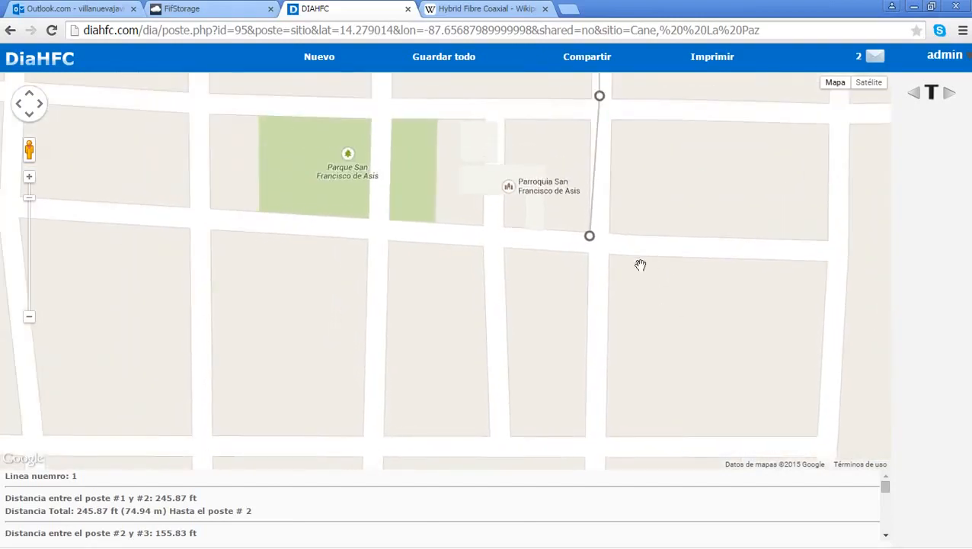
left_click(542, 230)
left_click(392, 217)
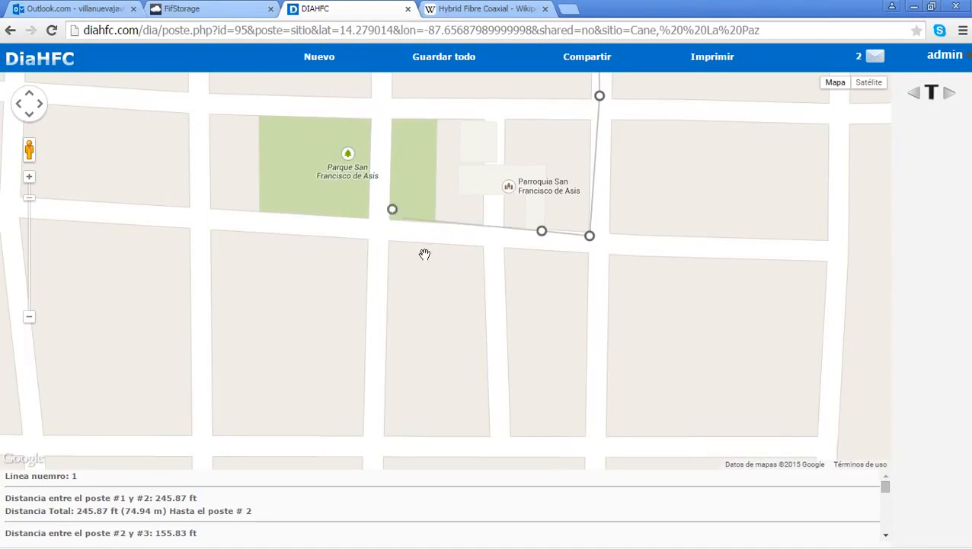
left_click_drag(476, 315, 606, 318)
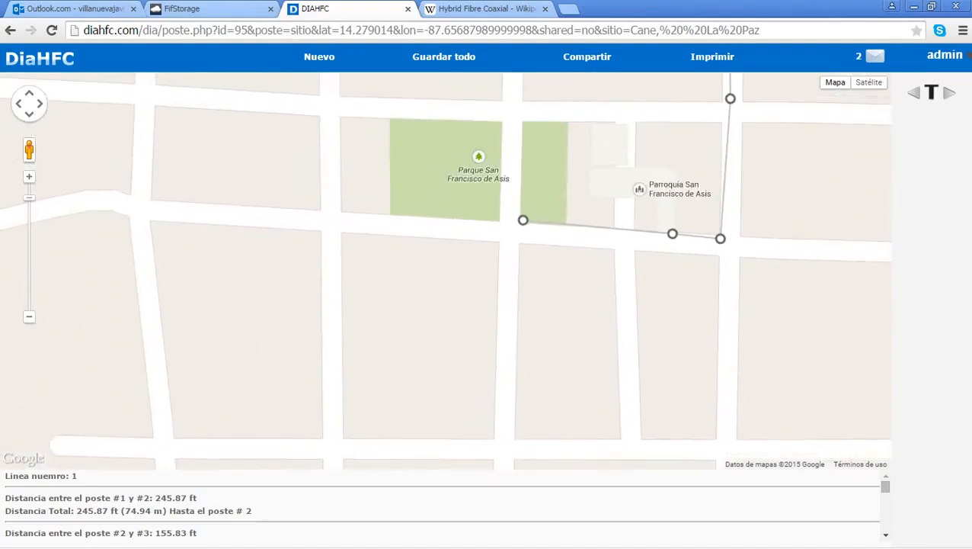
left_click(396, 216)
left_click(346, 208)
left_click(340, 391)
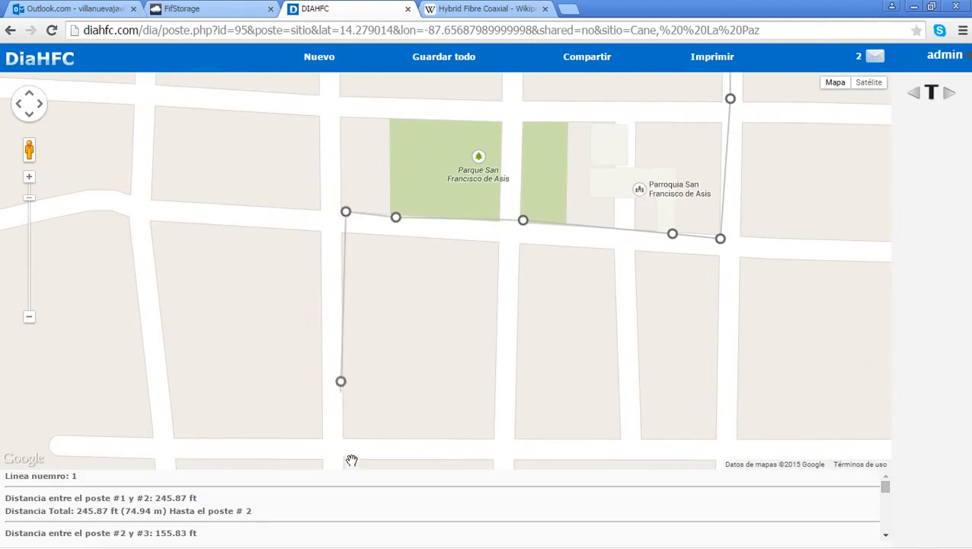
left_click(343, 440)
left_click(489, 440)
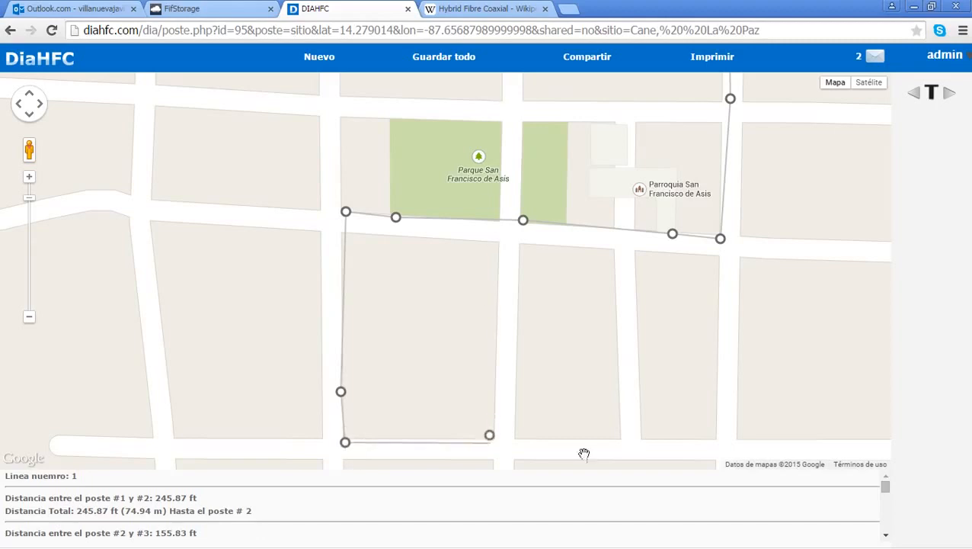
left_click(432, 387)
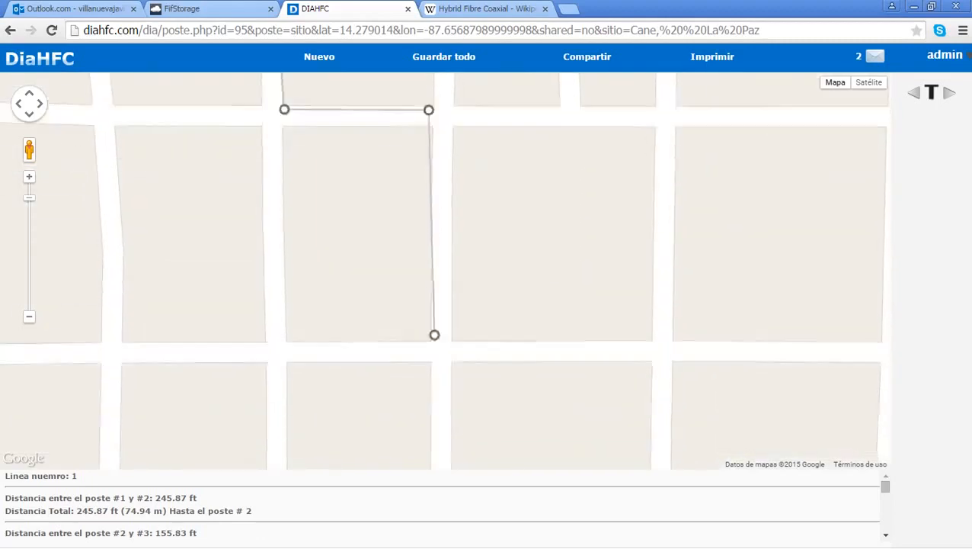
left_click(414, 268)
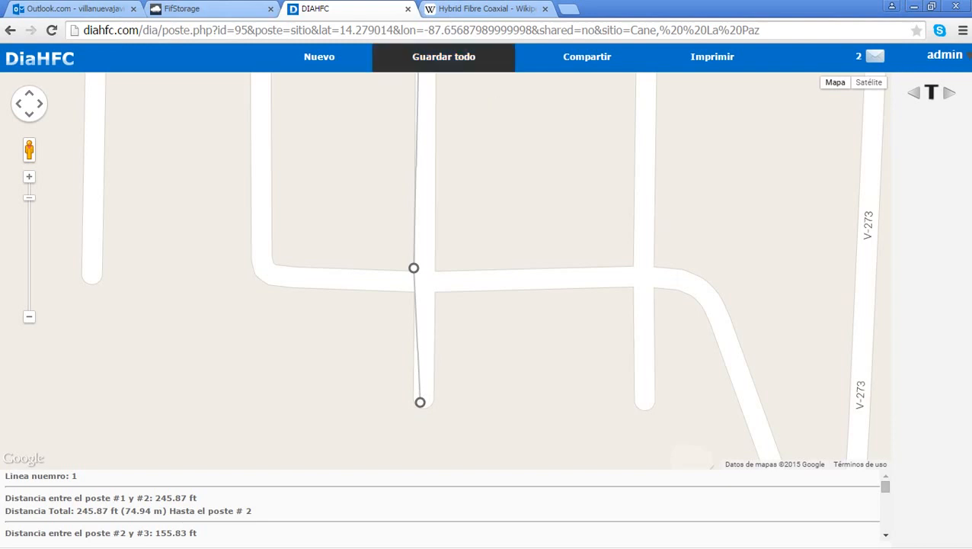
Step: Save and finish the Cane diagram with Guardar todo, then open its saved map
left_click(484, 54)
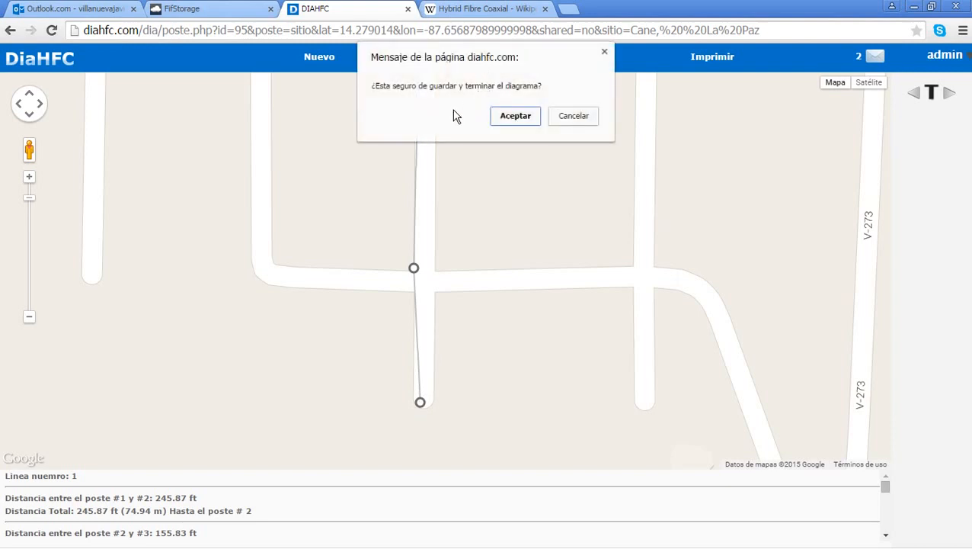
left_click(526, 117)
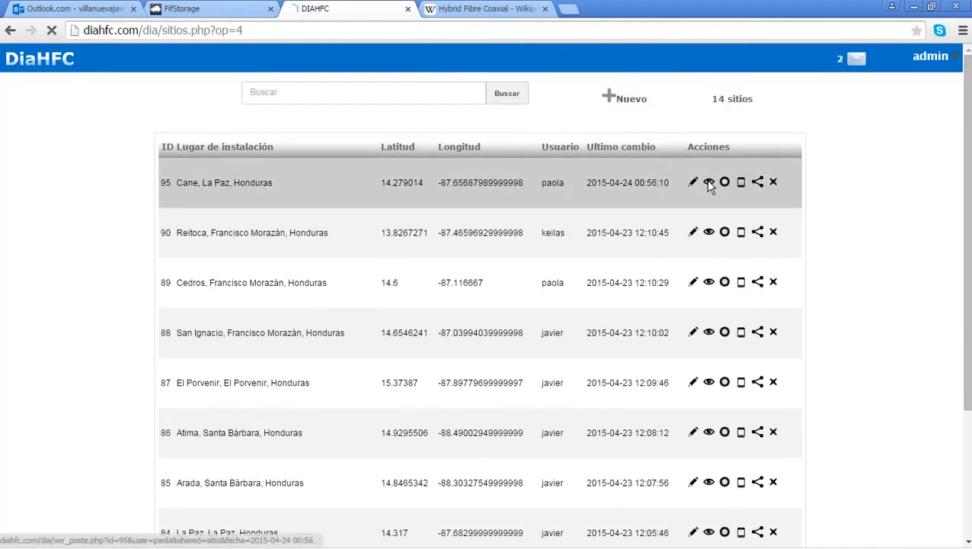
left_click(708, 182)
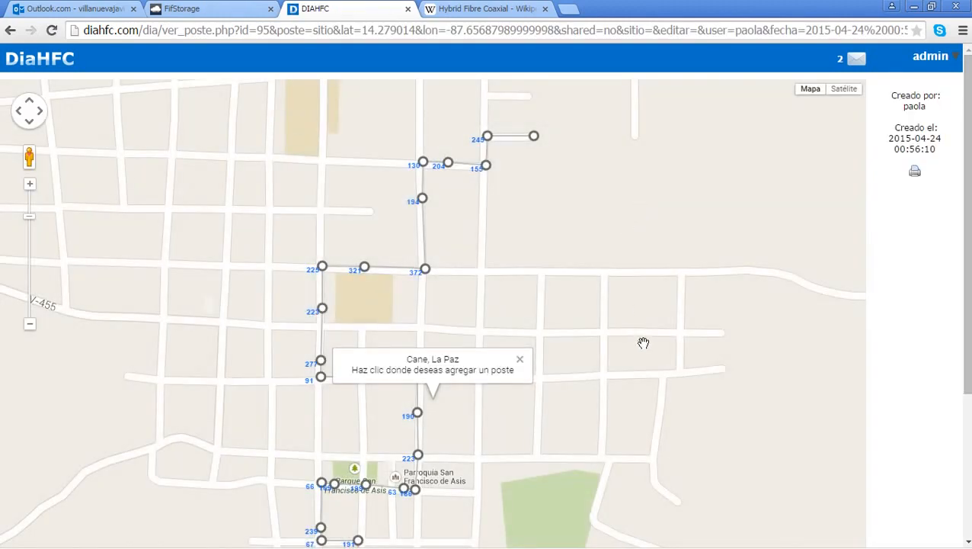
Step: Review the saved pole route from north to the park and church, then return home
left_click_drag(642, 342, 650, 274)
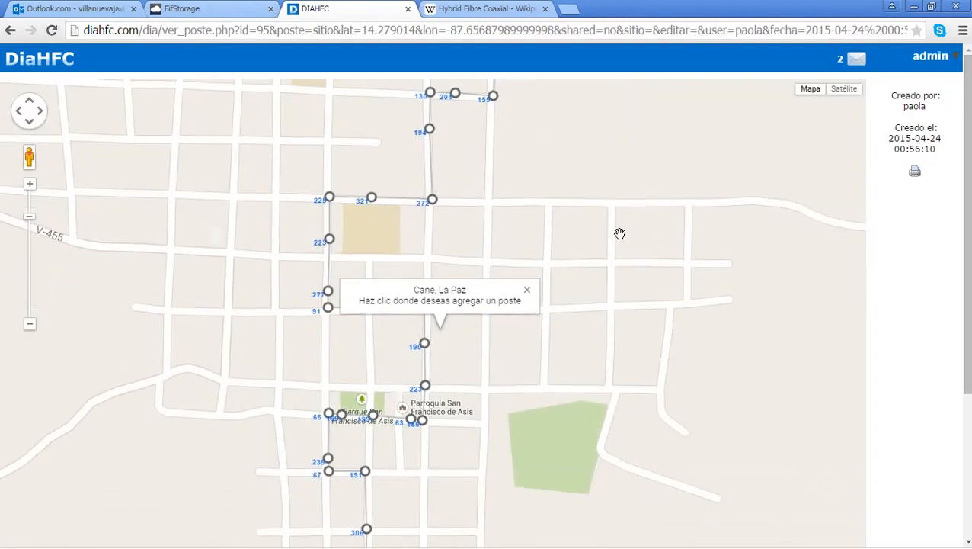
scroll(584, 217, "up", 1)
left_click_drag(584, 217, 640, 404)
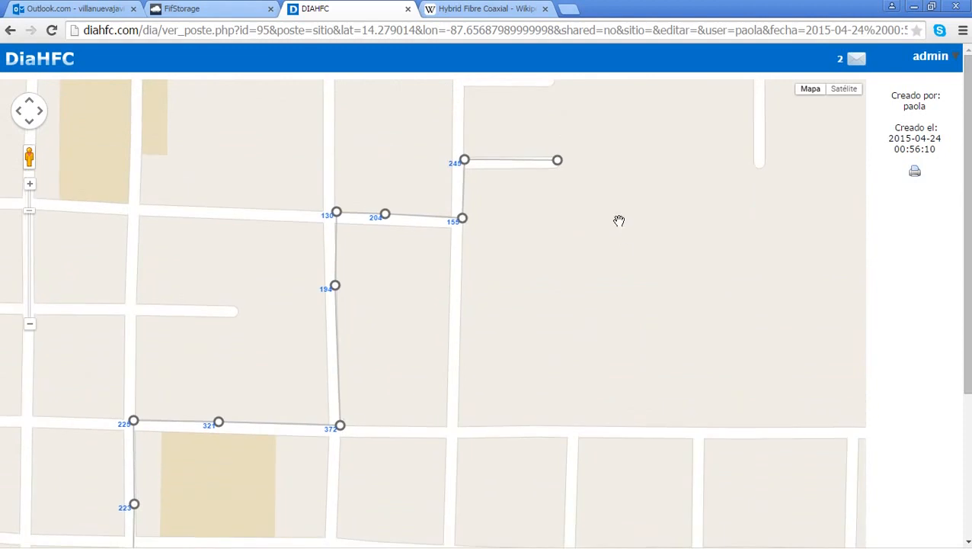
scroll(557, 167, "up", 1)
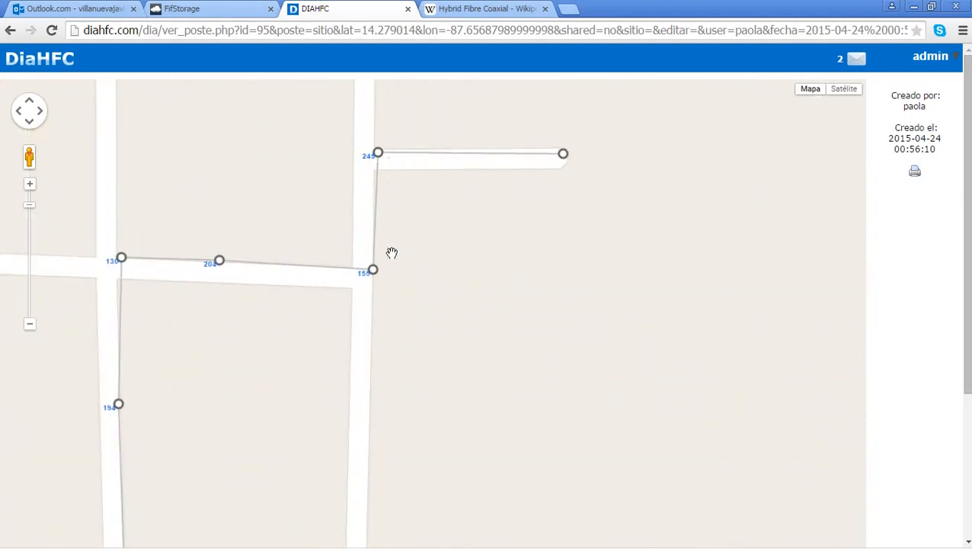
scroll(392, 383, "down", 1)
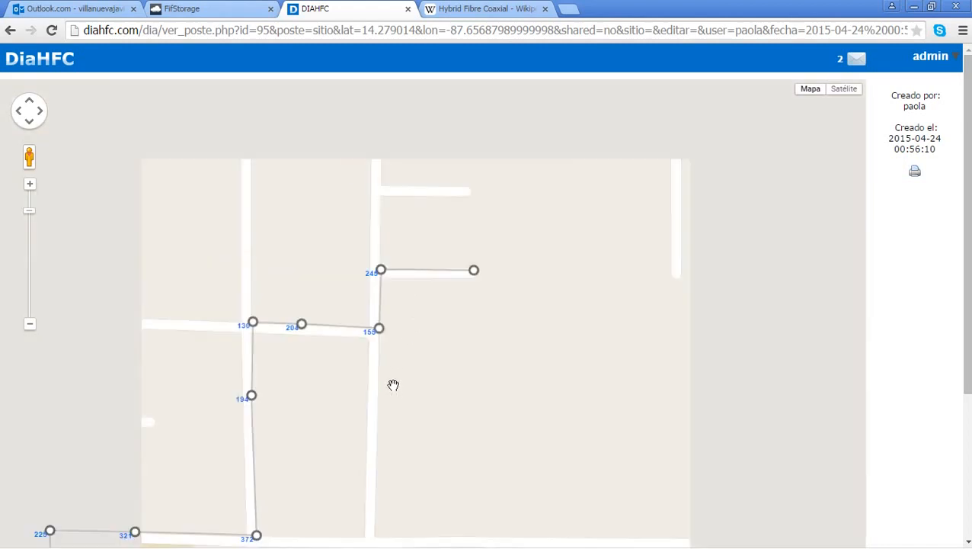
left_click_drag(358, 470, 480, 130)
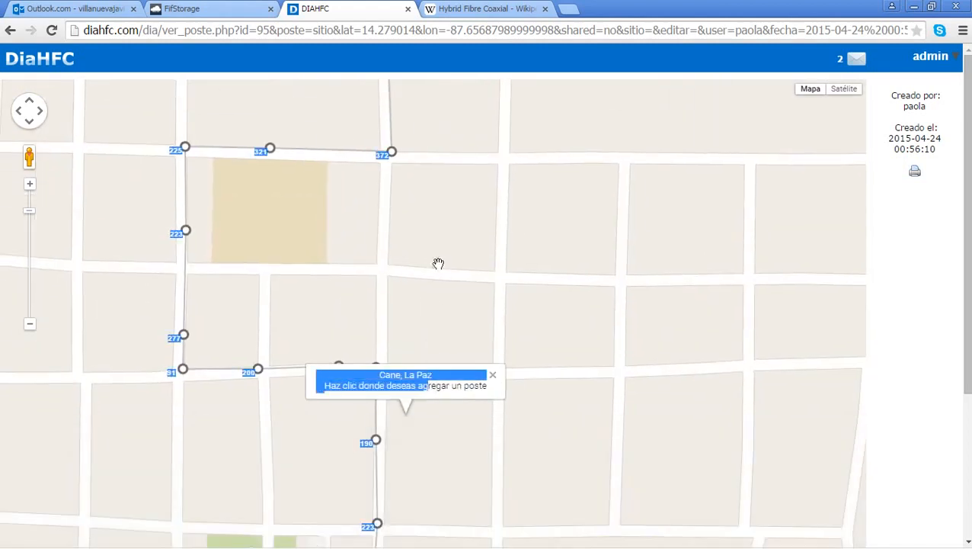
left_click(492, 378)
left_click_drag(558, 398, 518, 252)
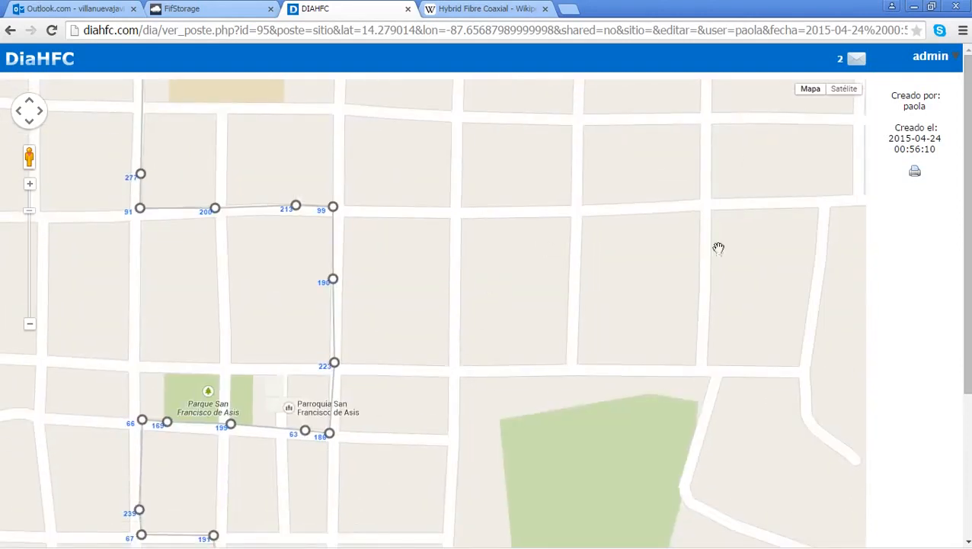
scroll(501, 266, "down", 1)
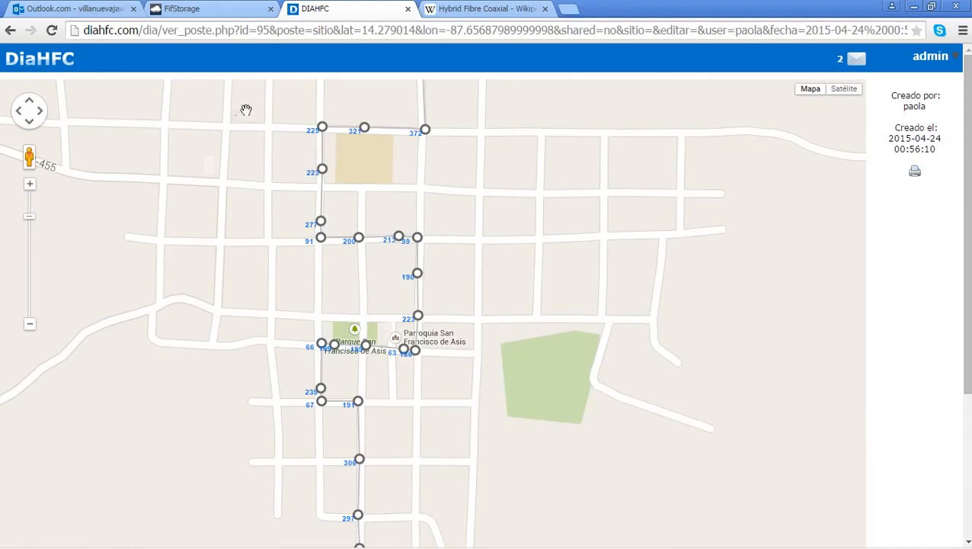
scroll(271, 101, "up", 1)
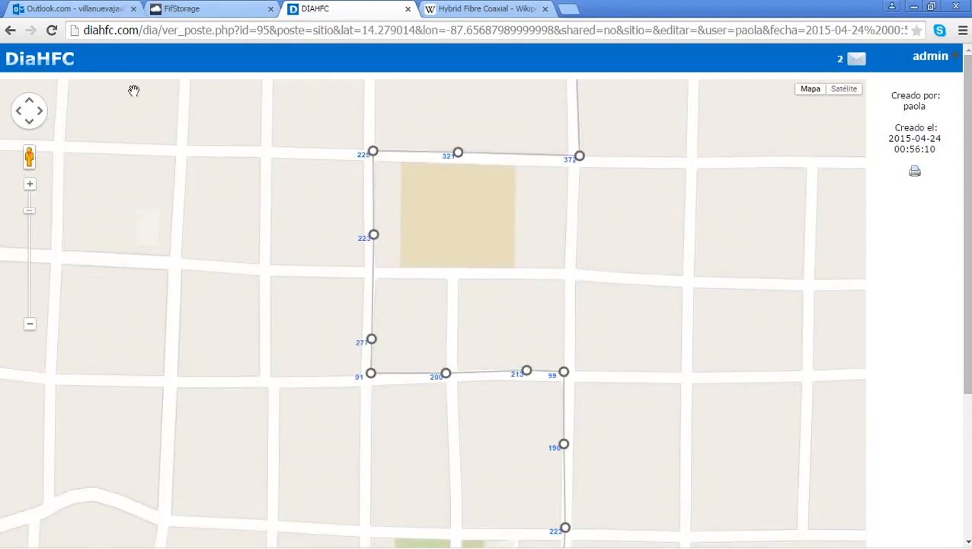
left_click(51, 54)
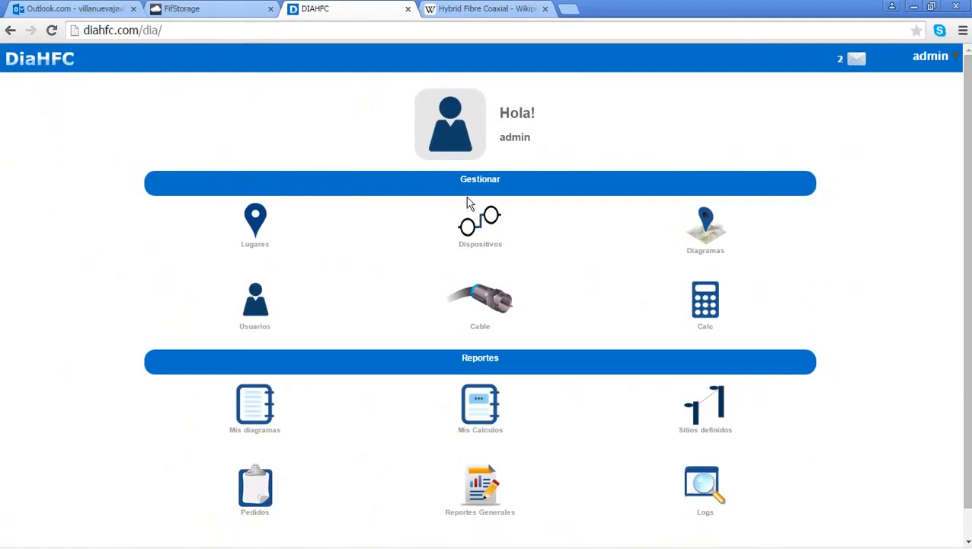
left_click(485, 219)
scroll(496, 211, "down", 3)
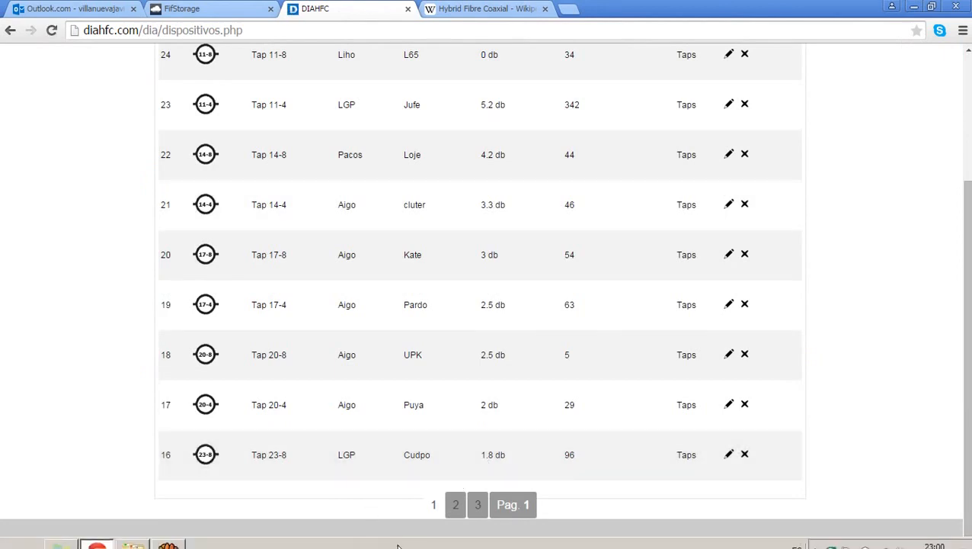
left_click(456, 504)
scroll(458, 488, "down", 3)
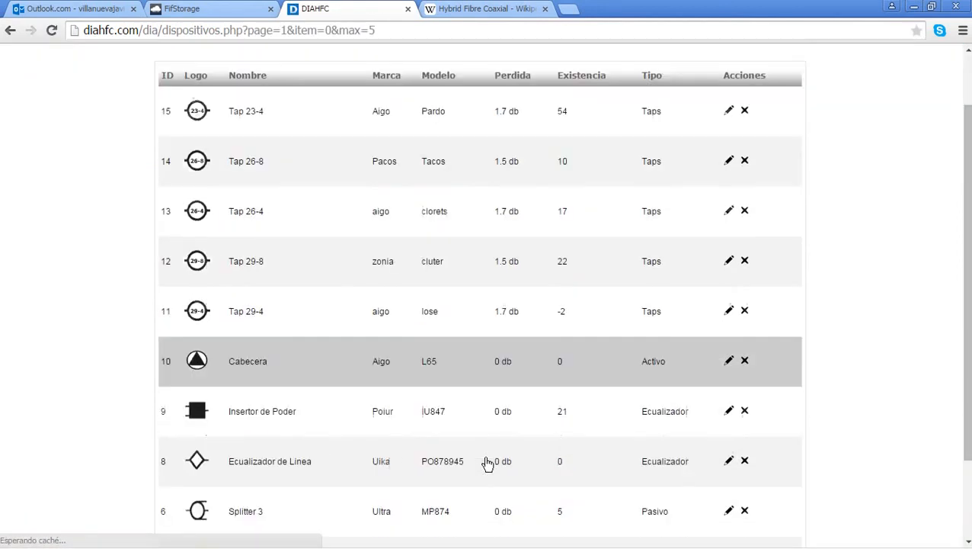
left_click(479, 506)
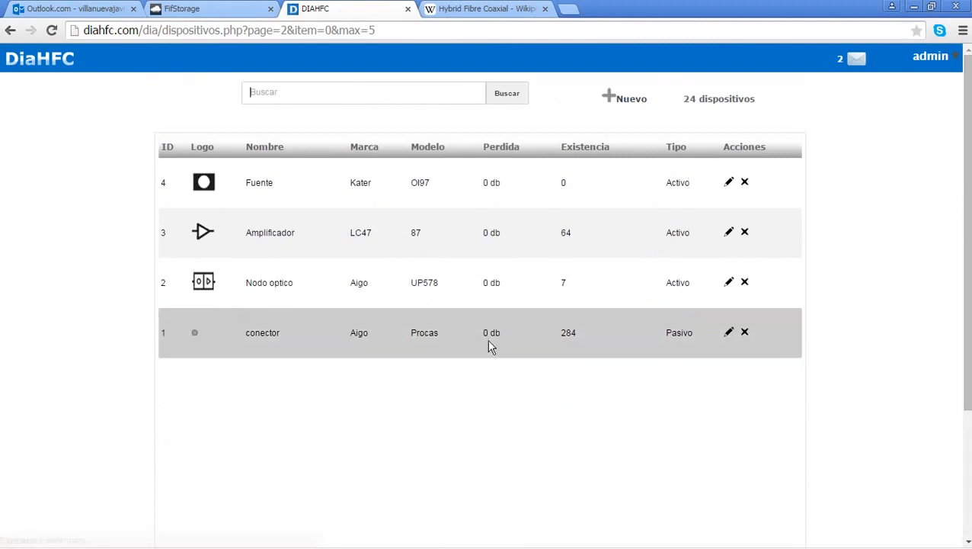
scroll(573, 202, "down", 3)
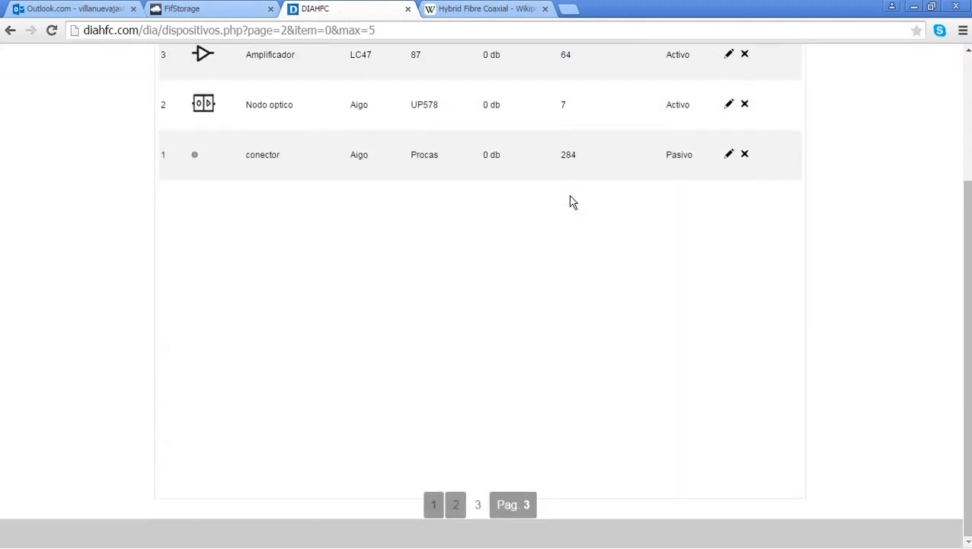
left_click(478, 503)
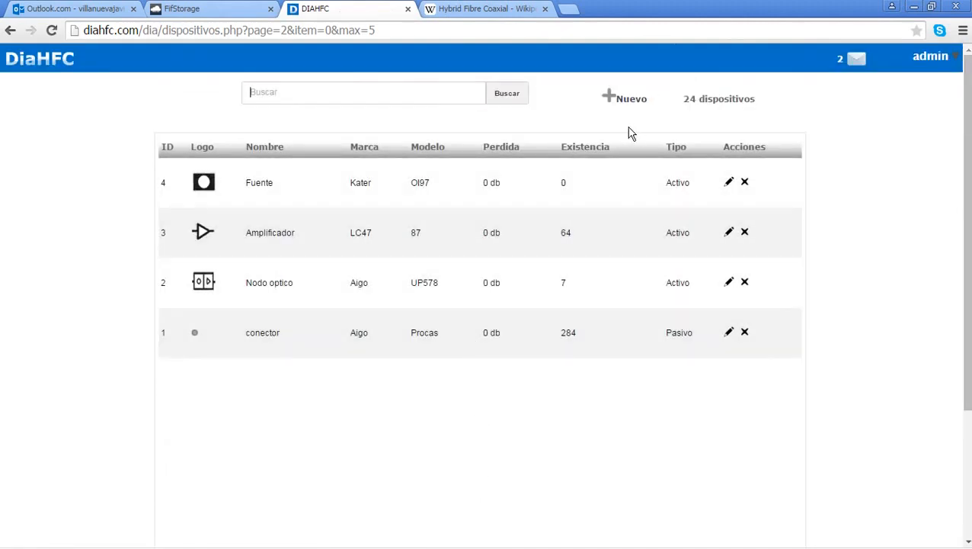
left_click(632, 110)
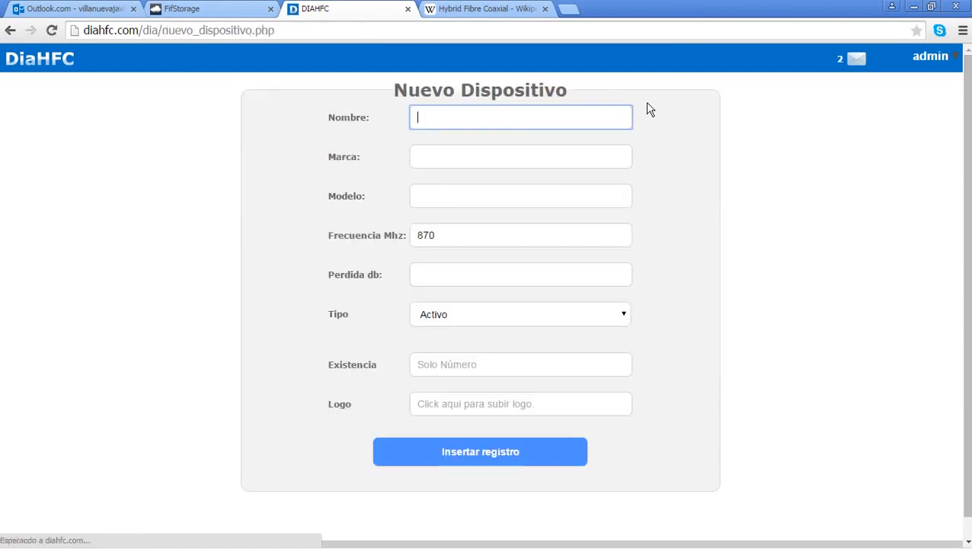
left_click(27, 61)
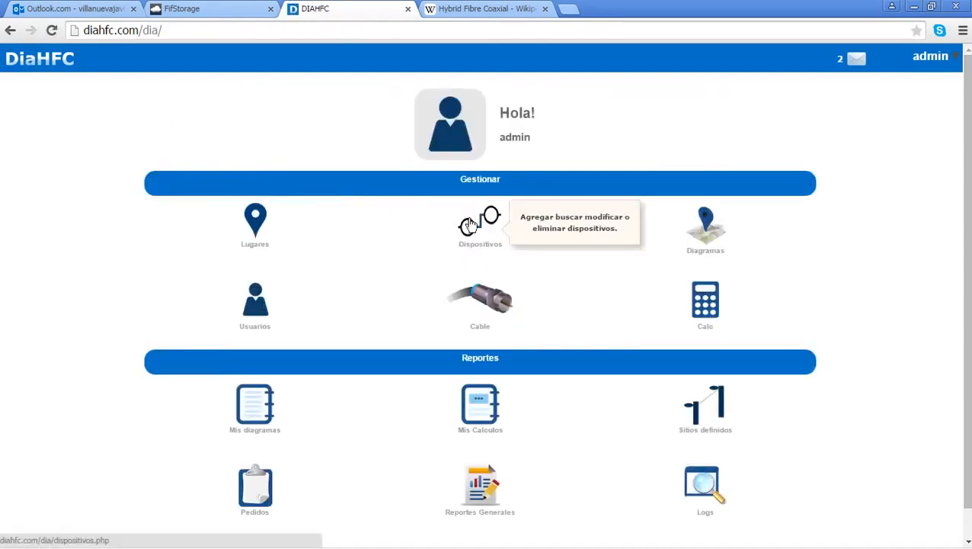
left_click(503, 306)
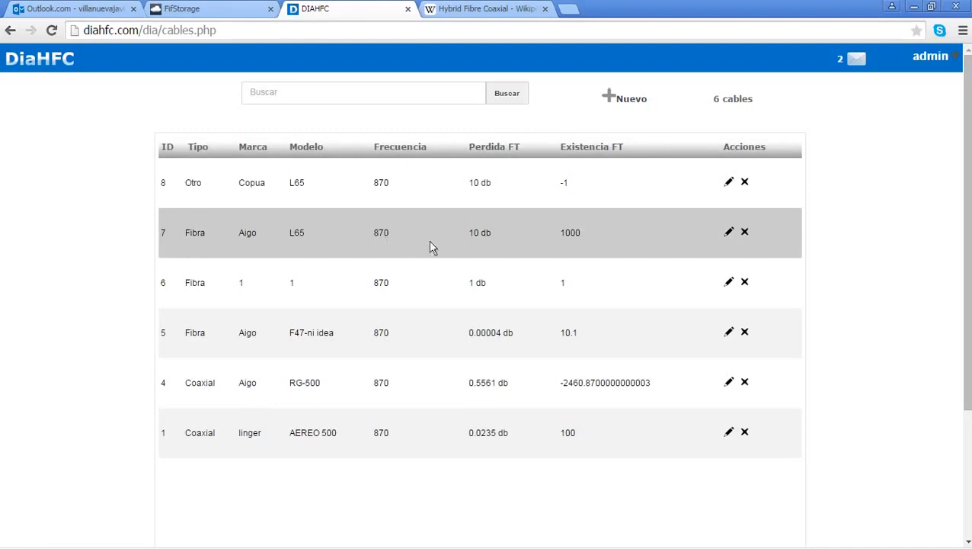
left_click_drag(468, 183, 492, 184)
left_click(494, 195)
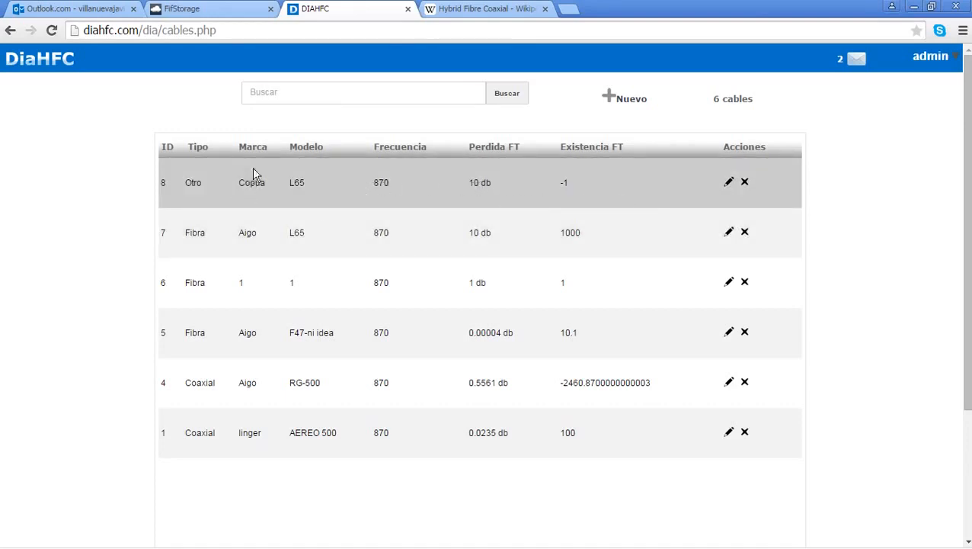
left_click(72, 61)
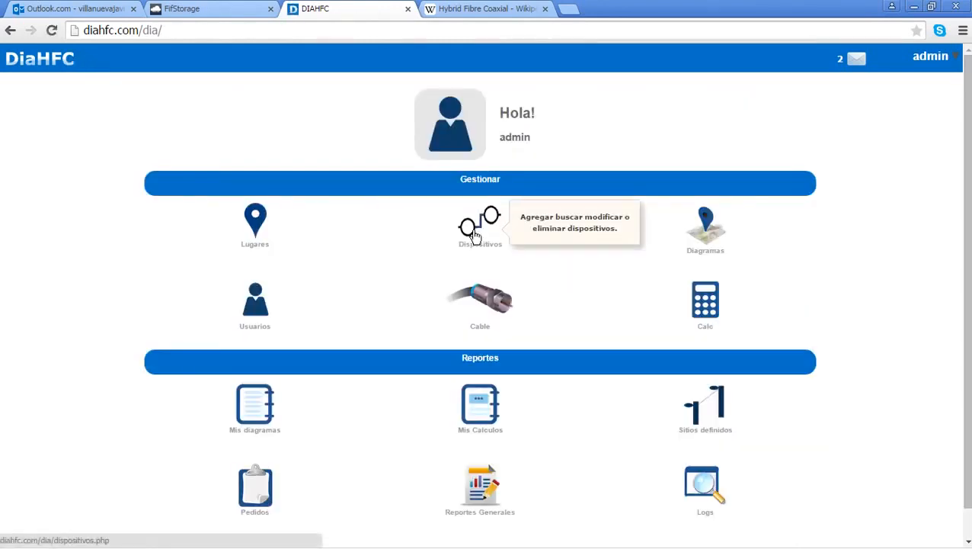
Step: Browse the 24-device catalogue through pages 2 and 3, then return to the dashboard
left_click(474, 233)
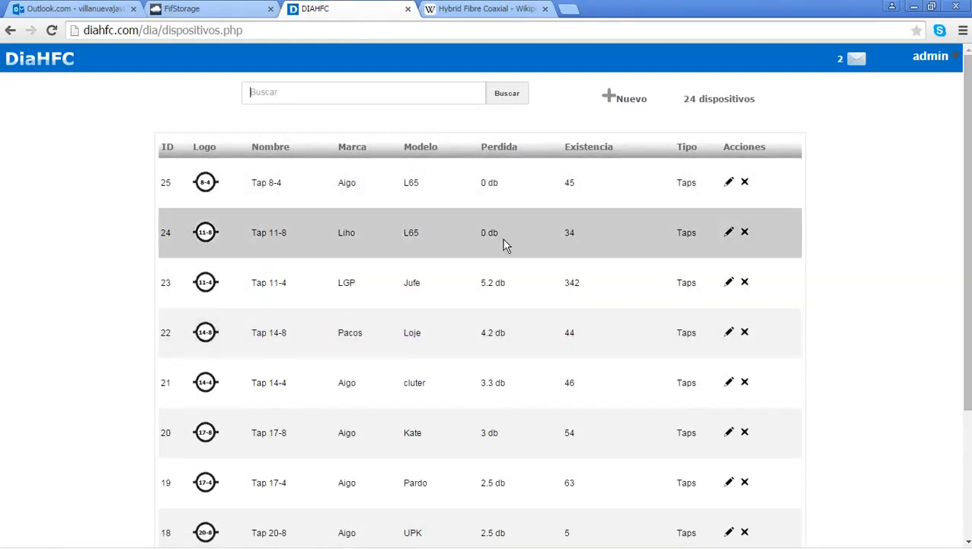
scroll(579, 275, "down", 3)
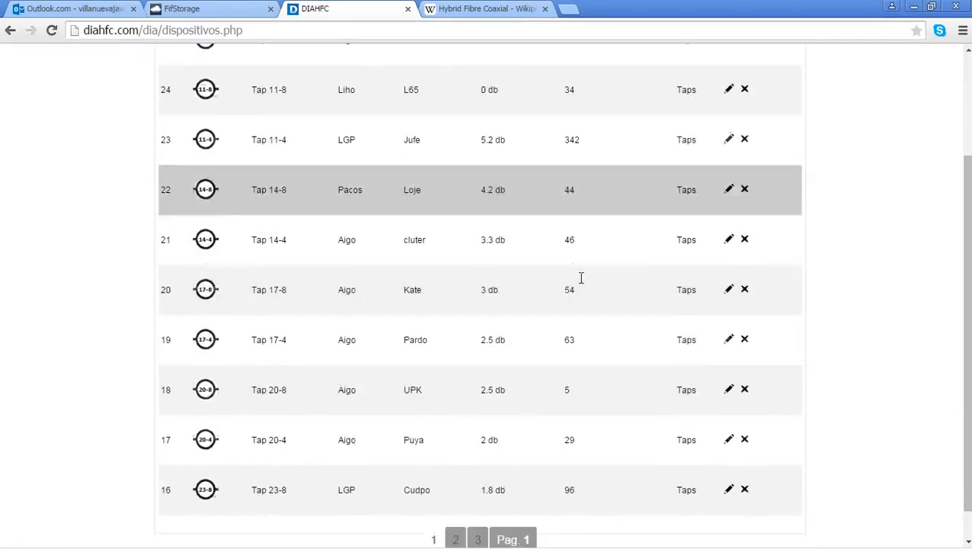
scroll(560, 332, "up", 3)
scroll(562, 333, "down", 3)
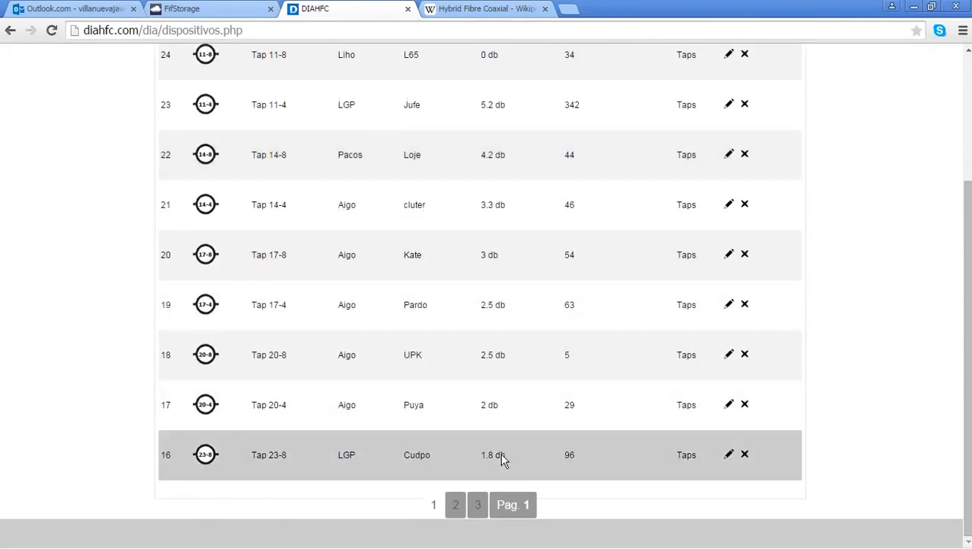
left_click(461, 506)
scroll(453, 446, "down", 3)
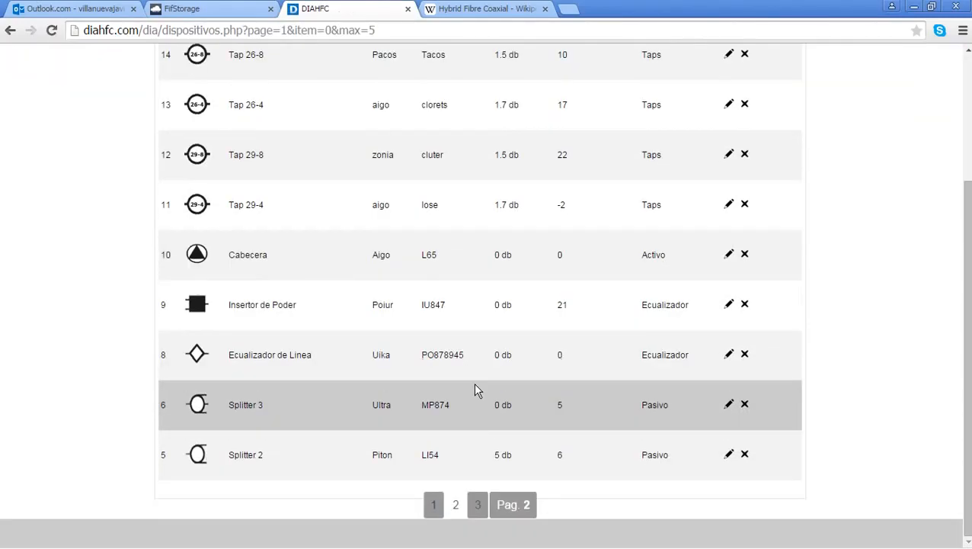
left_click(477, 505)
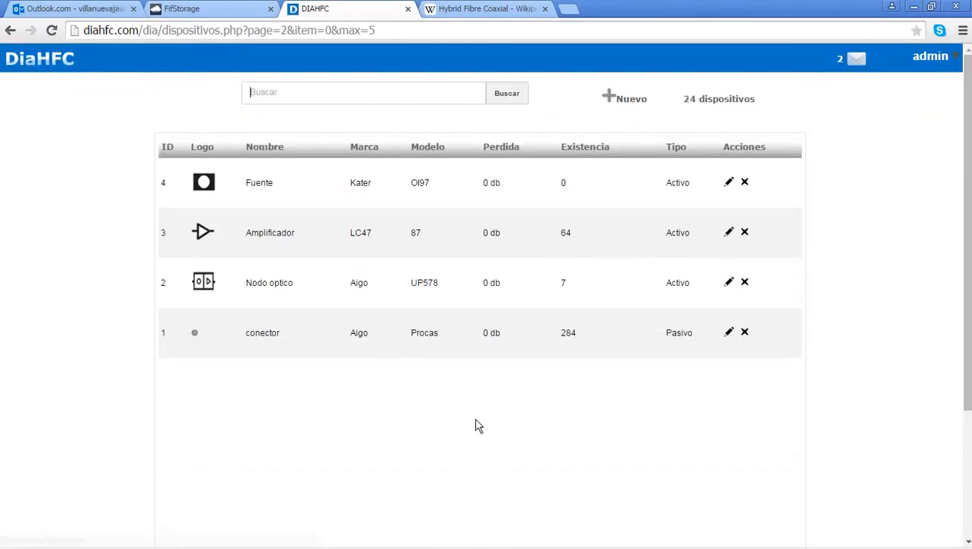
scroll(470, 456, "down", 3)
left_click(456, 504)
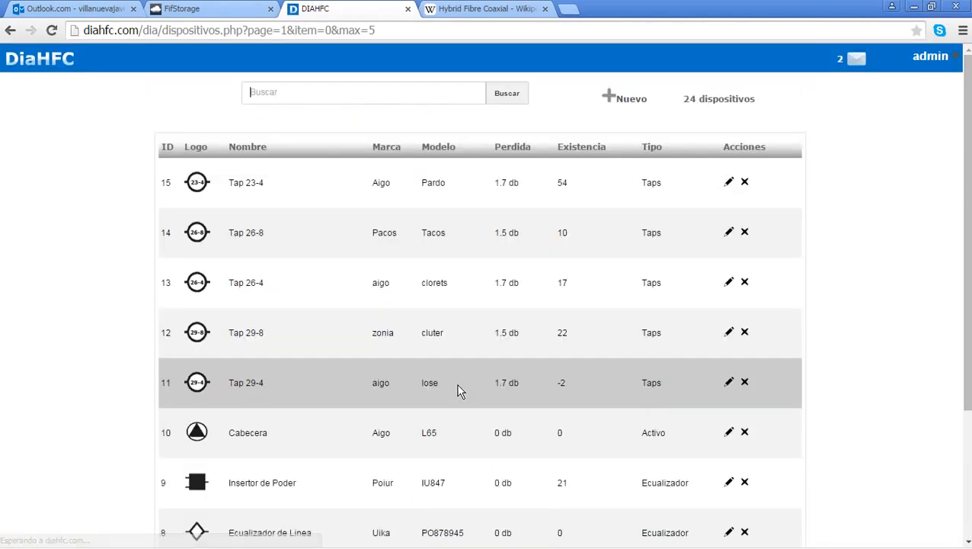
left_click(56, 59)
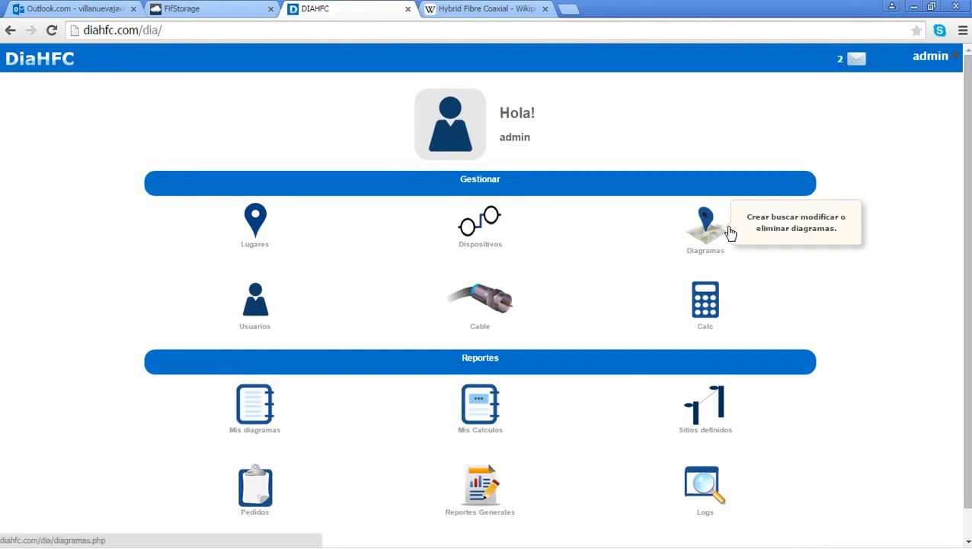
Step: Begin a new diagram with Lugar Cane, La Paz and name 'diagrama de prueba'
left_click(708, 225)
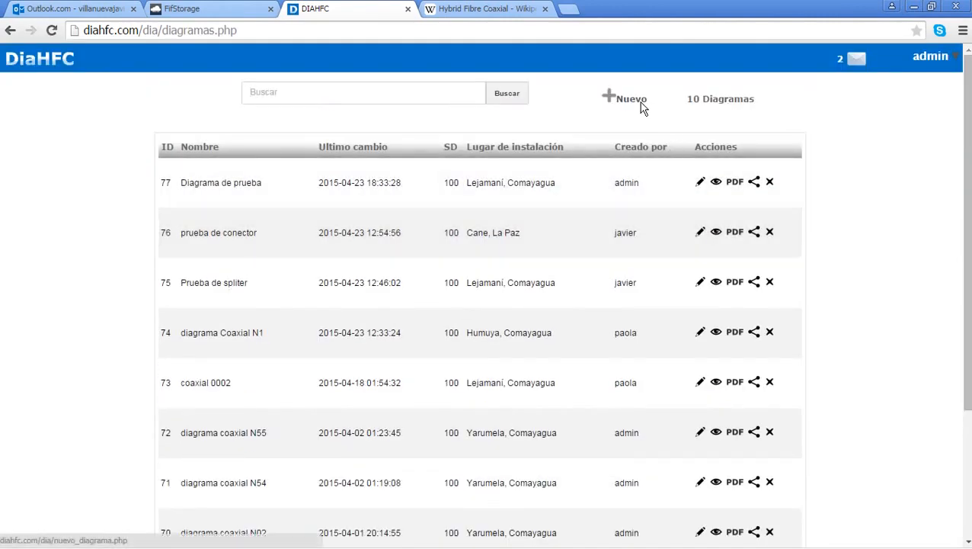
left_click(631, 99)
left_click(567, 128)
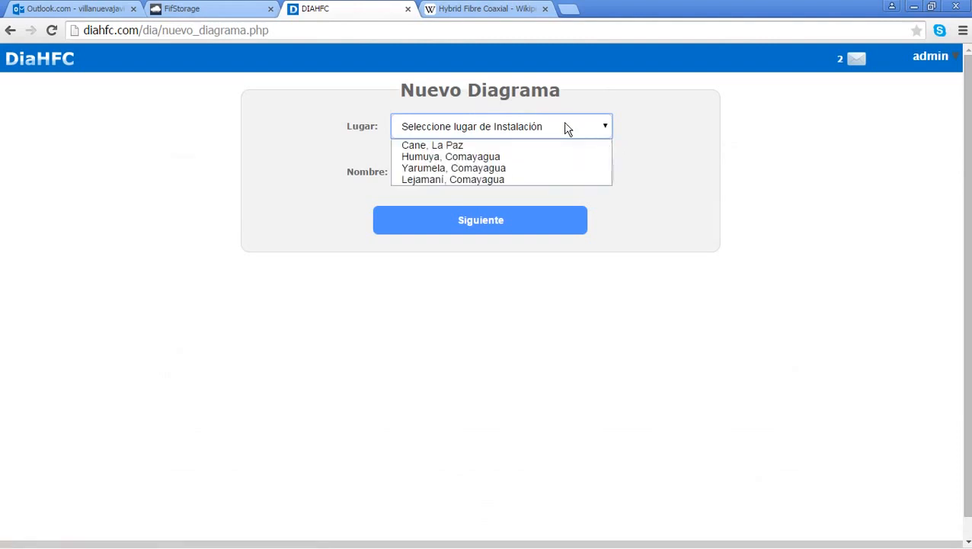
left_click(562, 145)
left_click(545, 164)
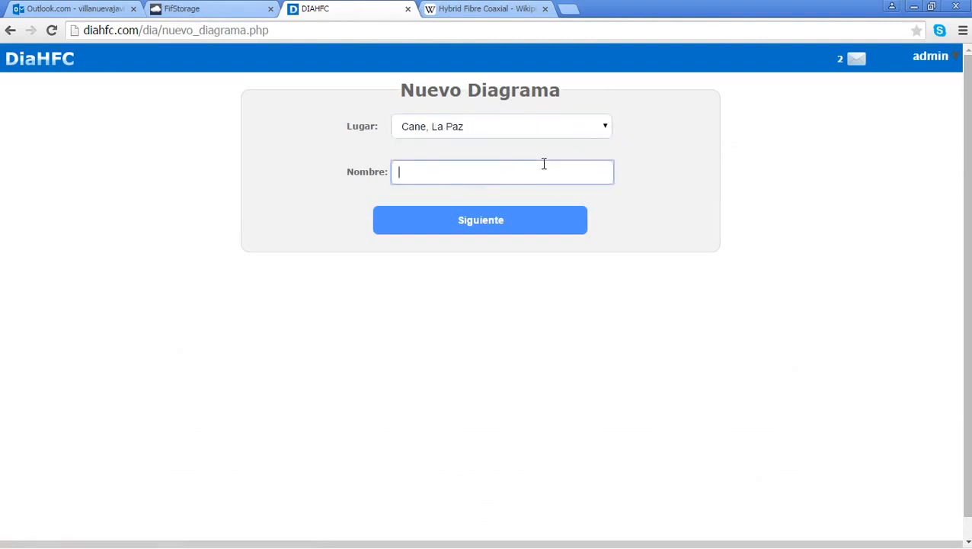
left_click(537, 127)
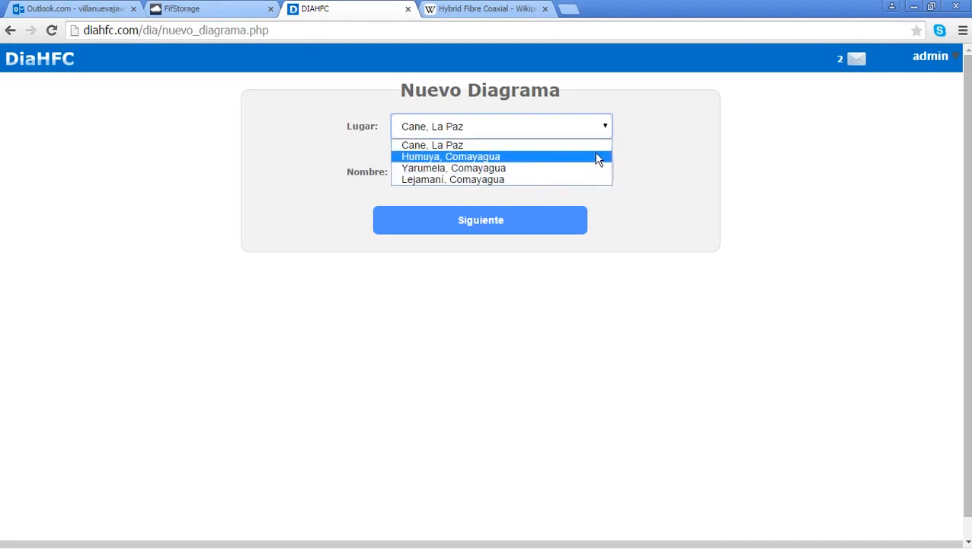
left_click(667, 150)
left_click(543, 128)
left_click(640, 174)
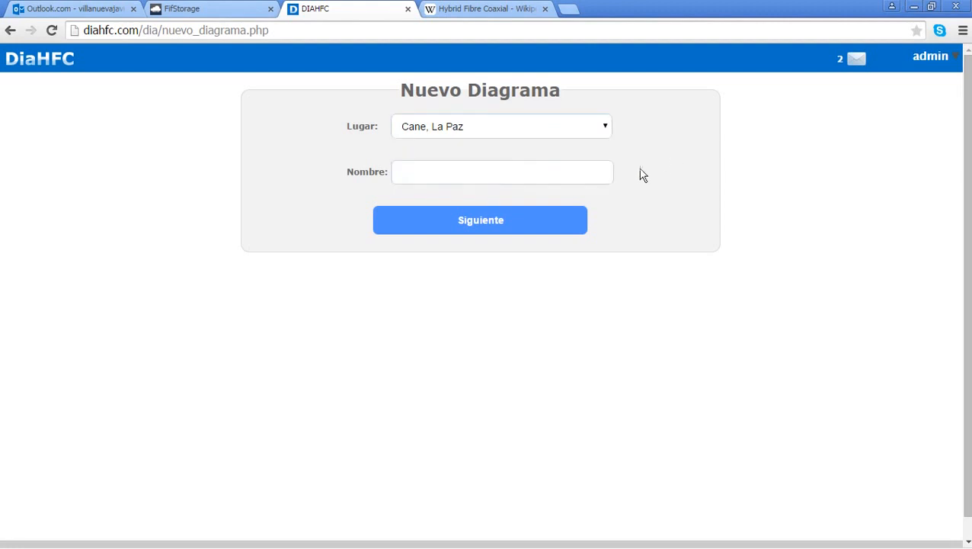
left_click(558, 179)
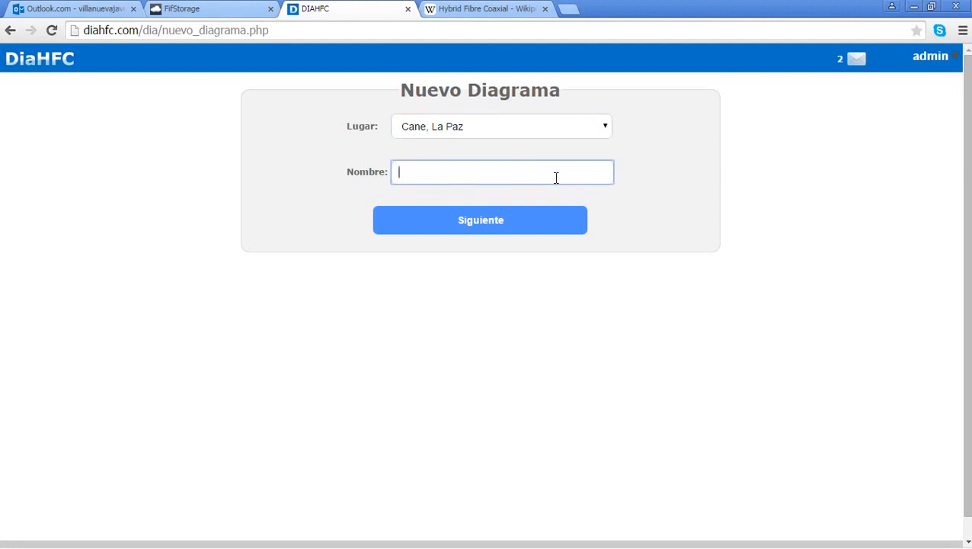
type("diagrama de")
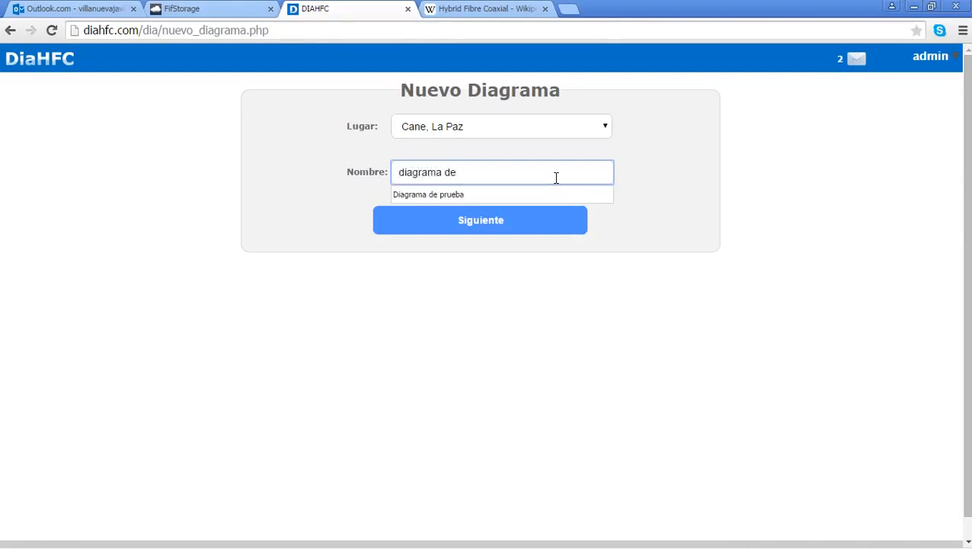
type(" prueba 2")
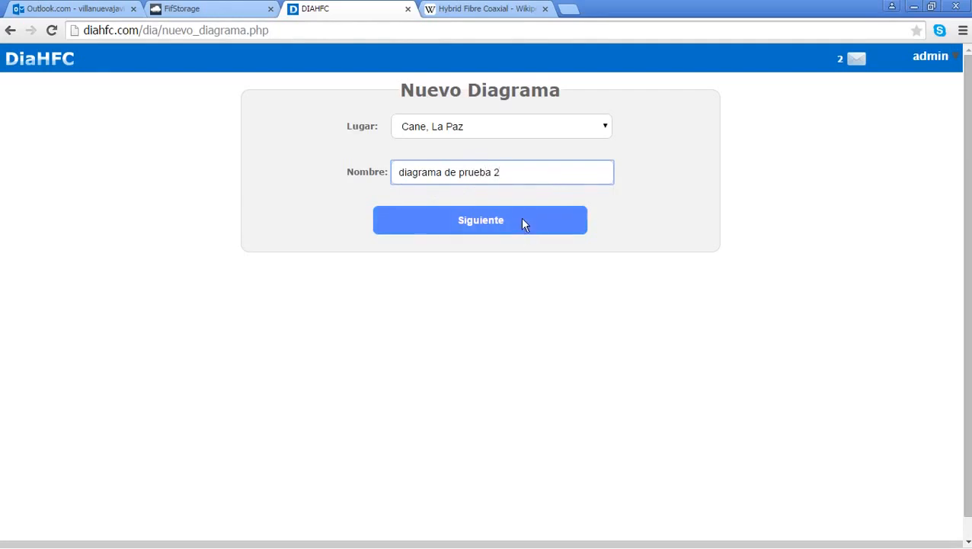
Step: Open the editor for diagrama de prueba 2 and pan north and south around Cane, La Paz
left_click(522, 219)
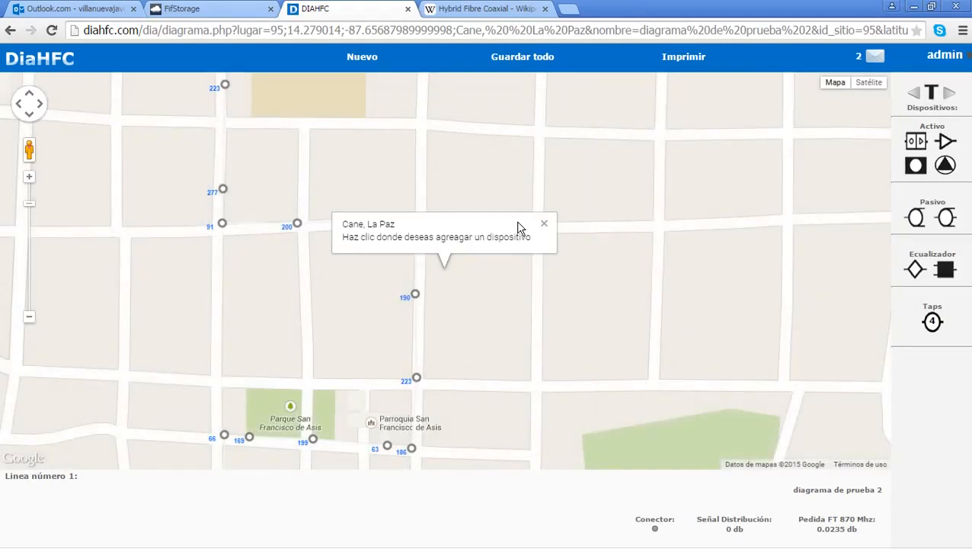
left_click_drag(639, 152, 615, 297)
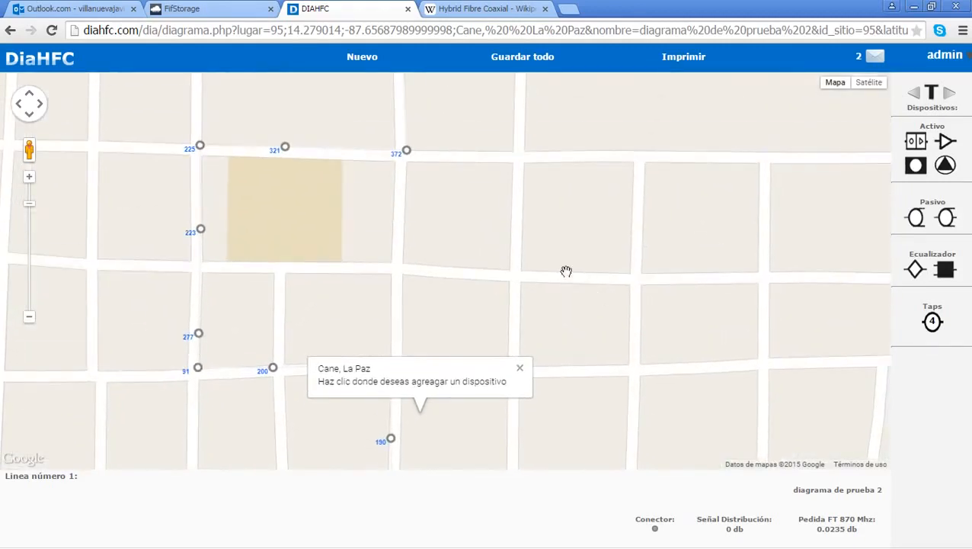
left_click_drag(543, 202, 546, 302)
left_click_drag(558, 163, 554, 302)
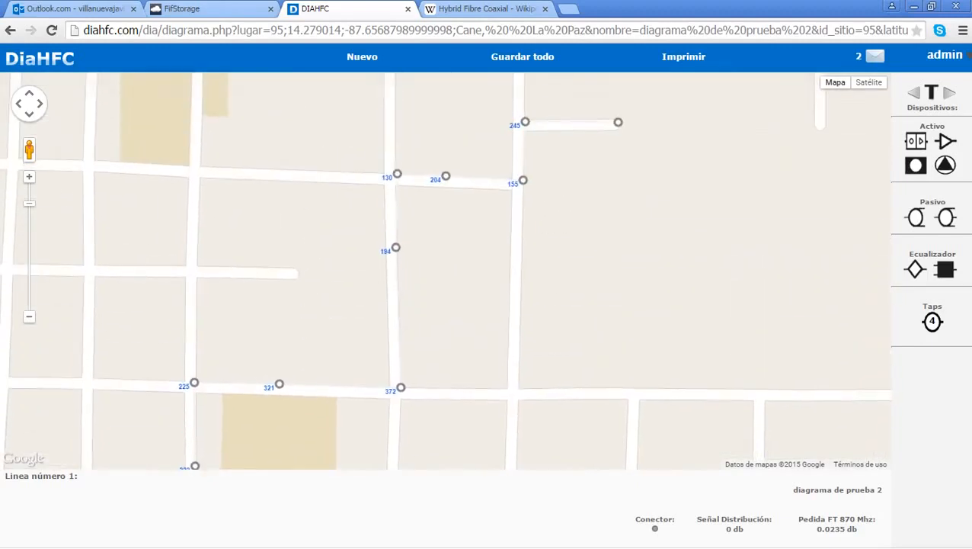
left_click_drag(579, 350, 590, 181)
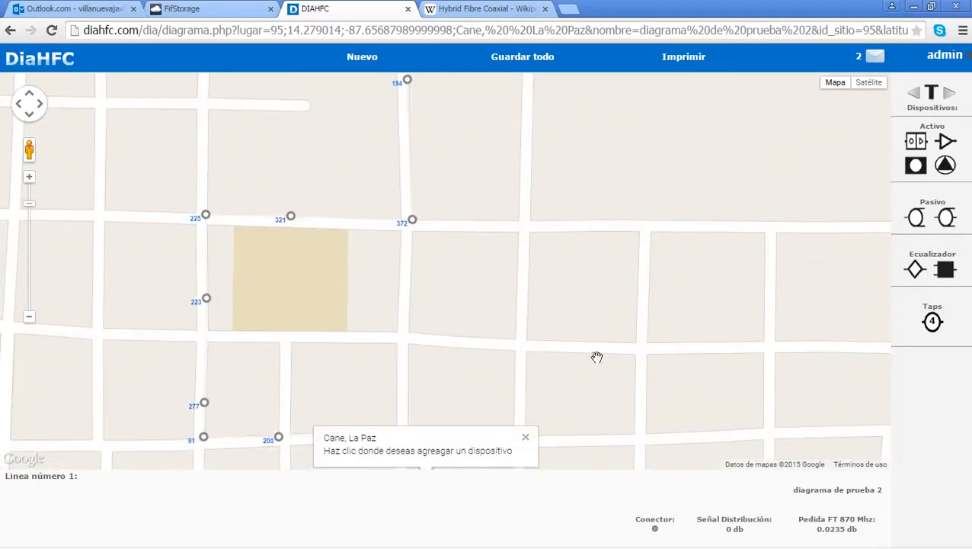
left_click_drag(595, 359, 609, 133)
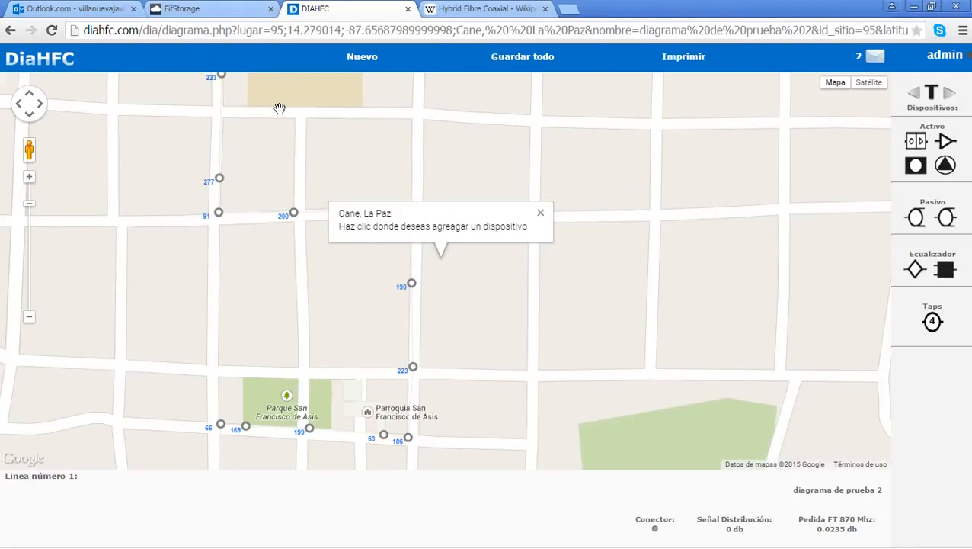
left_click_drag(278, 322, 220, 129)
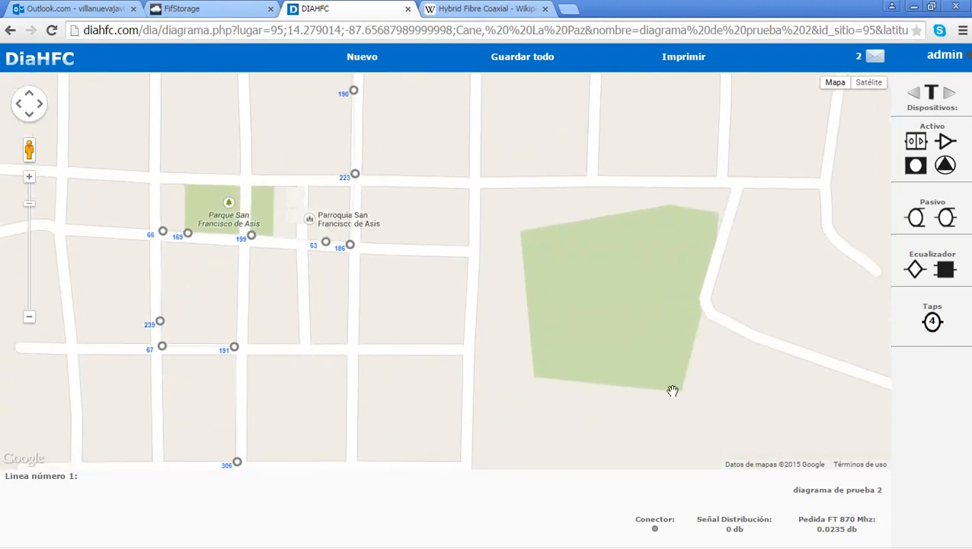
left_click_drag(535, 185, 557, 416)
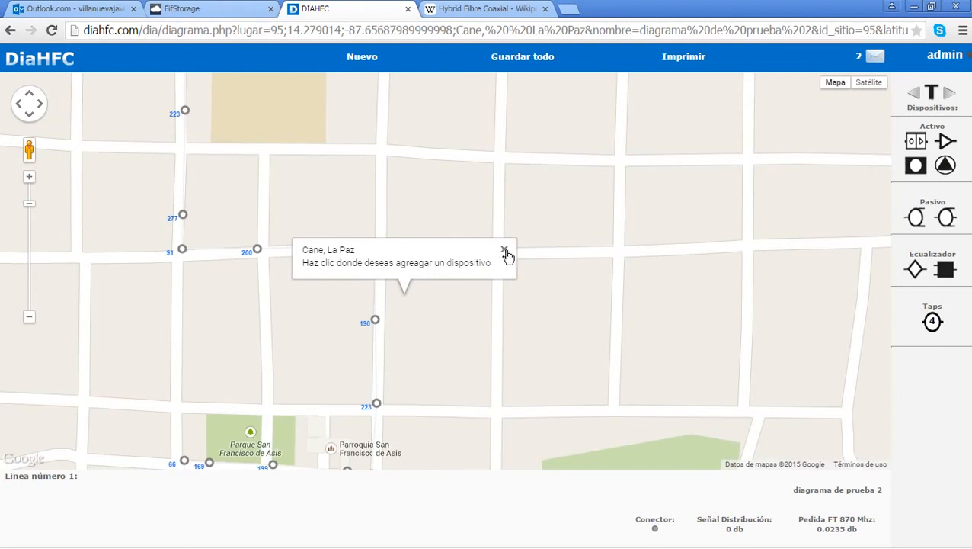
left_click_drag(564, 239, 607, 321)
Step: Zoom in on markers 225, 321 and 372, then the street with markers 91 to 99
scroll(648, 390, "down", 1)
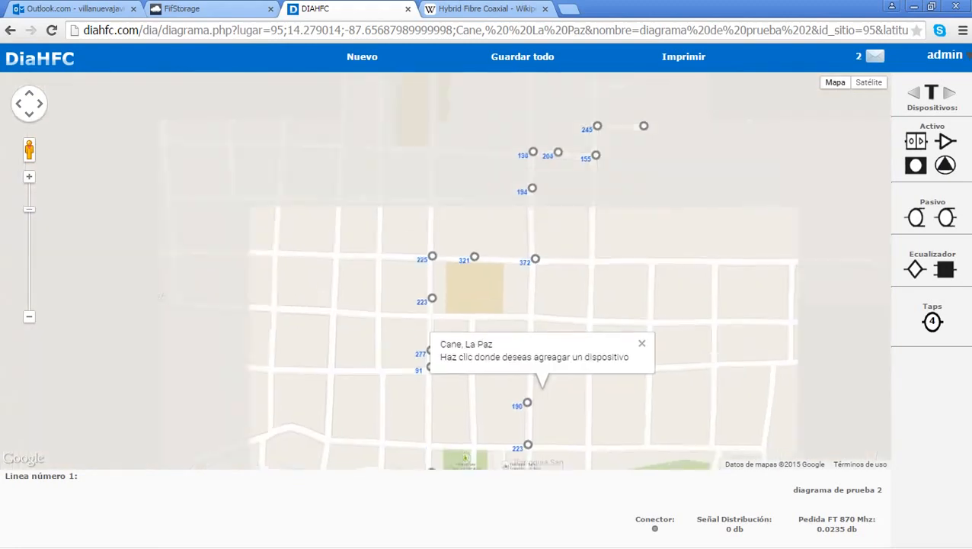
scroll(548, 251, "up", 1)
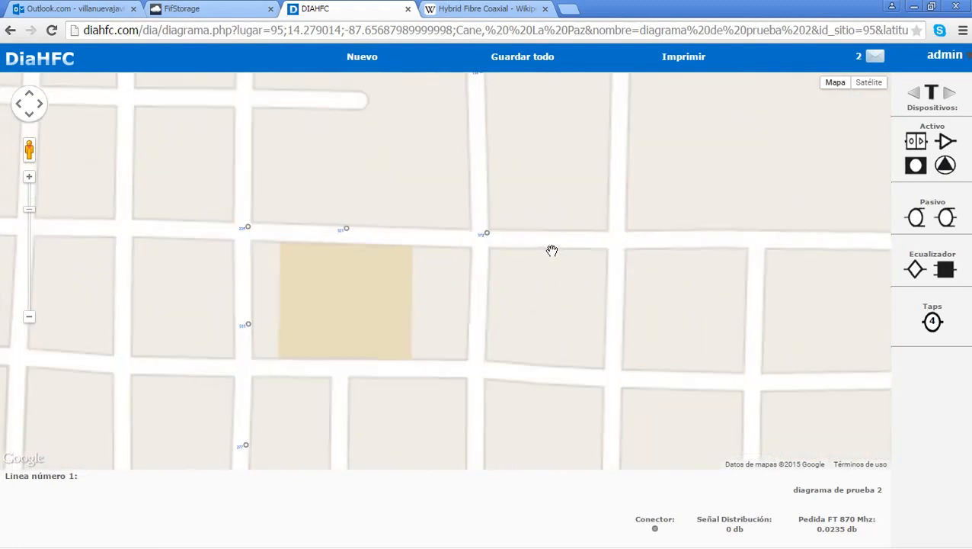
scroll(446, 255, "down", 1)
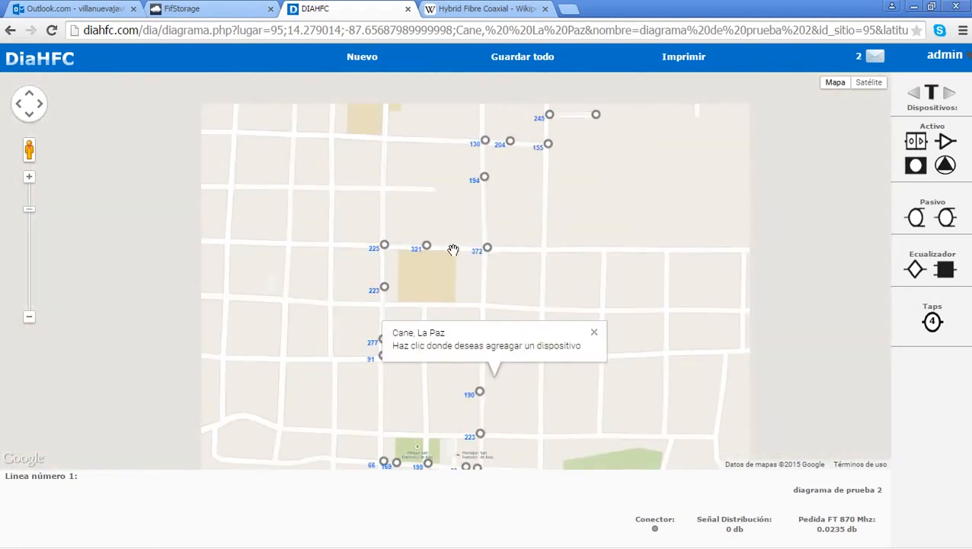
scroll(568, 173, "down", 1)
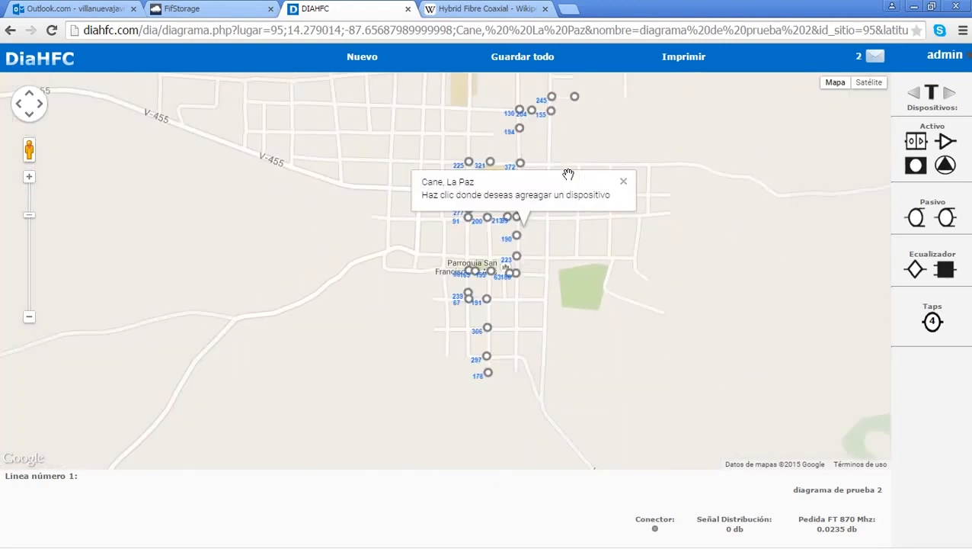
scroll(537, 180, "up", 2)
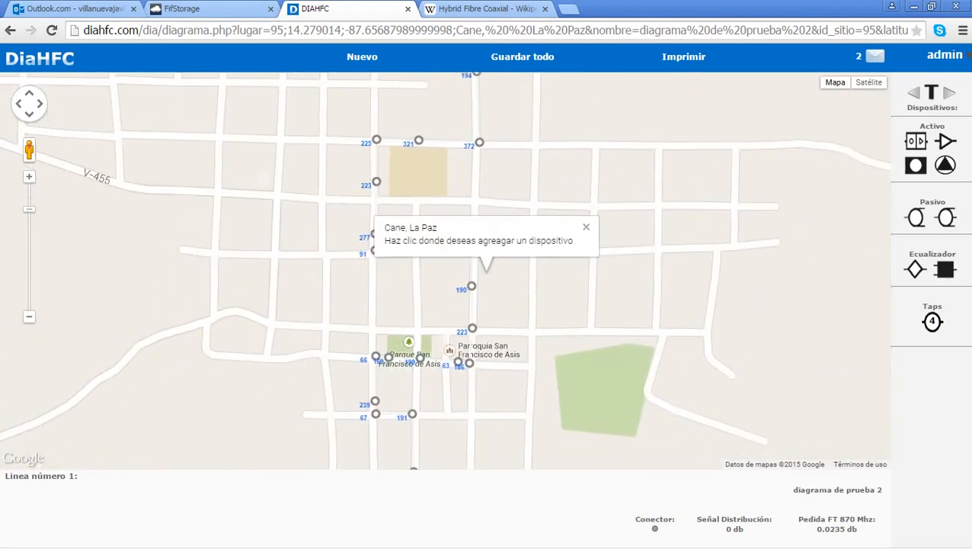
scroll(536, 180, "up", 1)
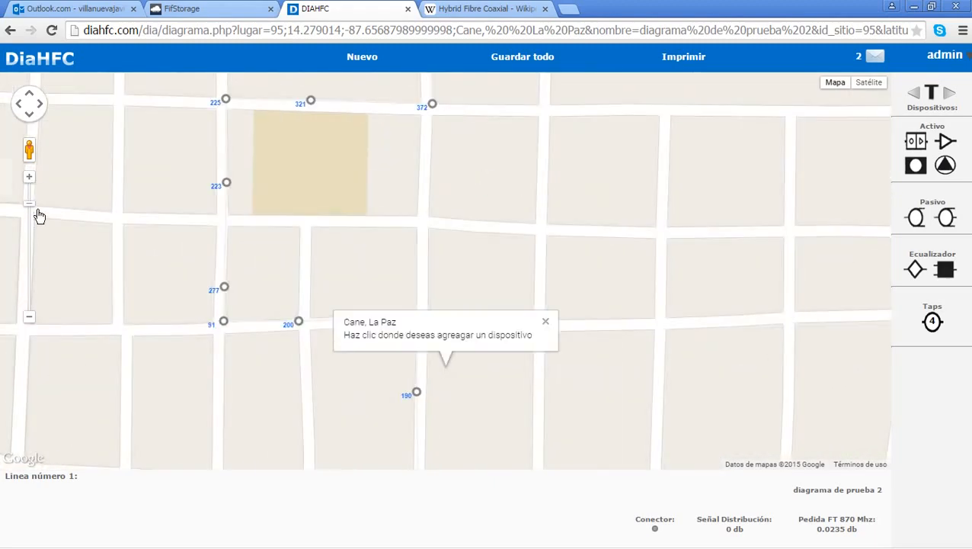
scroll(382, 158, "up", 1)
left_click_drag(430, 133, 420, 332)
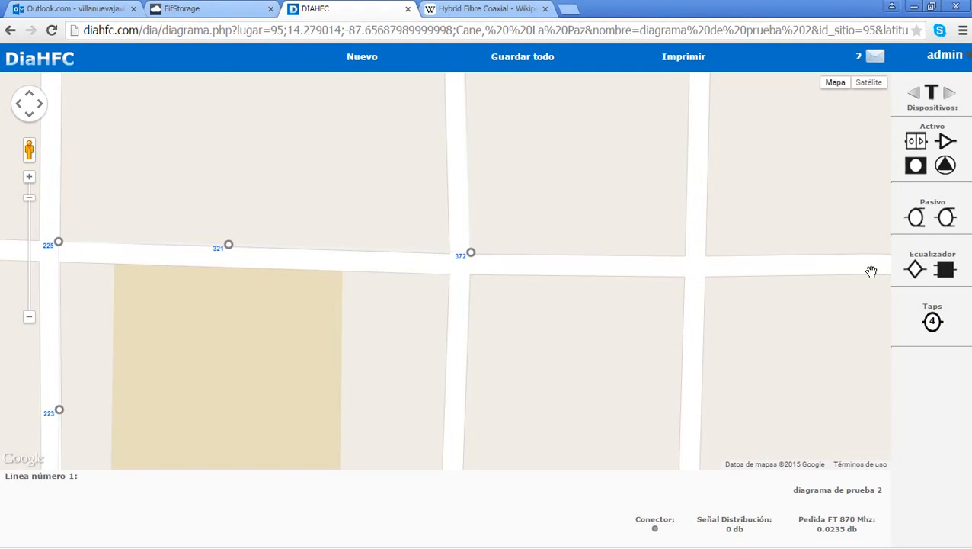
scroll(813, 252, "up", 1)
mouse_move(416, 253)
left_mouse_down()
mouse_move(527, 270)
mouse_move(872, 226)
left_mouse_up()
scroll(725, 217, "down", 1)
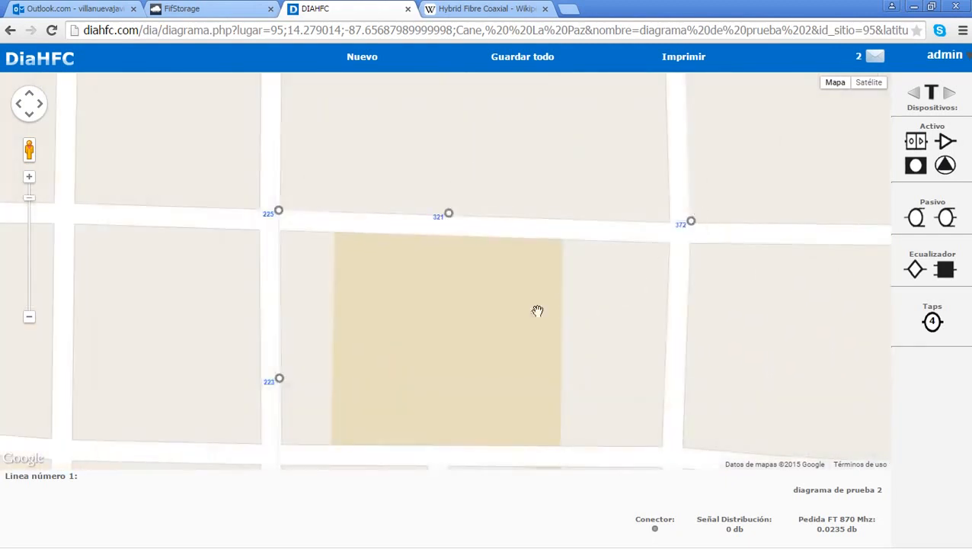
left_click_drag(537, 311, 582, 60)
left_click_drag(722, 319, 631, 243)
left_click(917, 271)
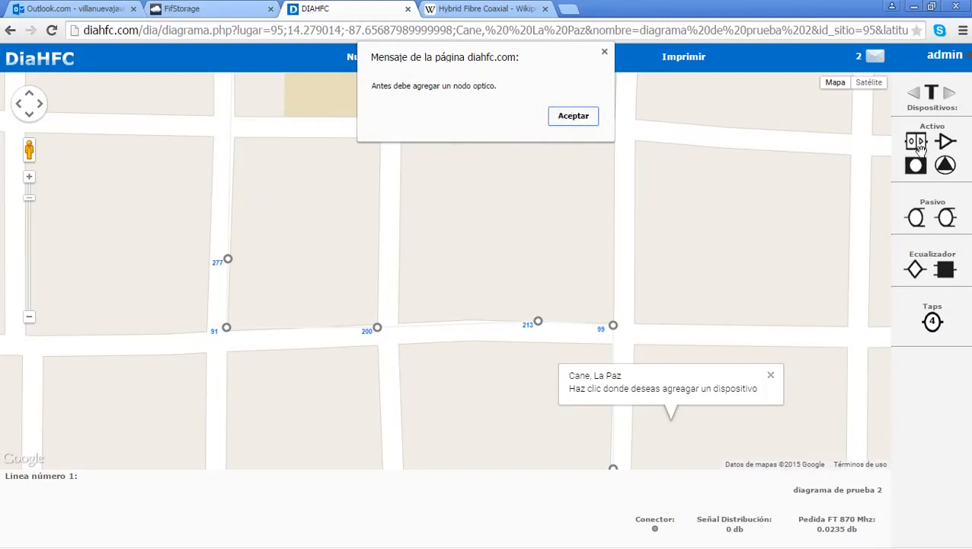
left_click(574, 119)
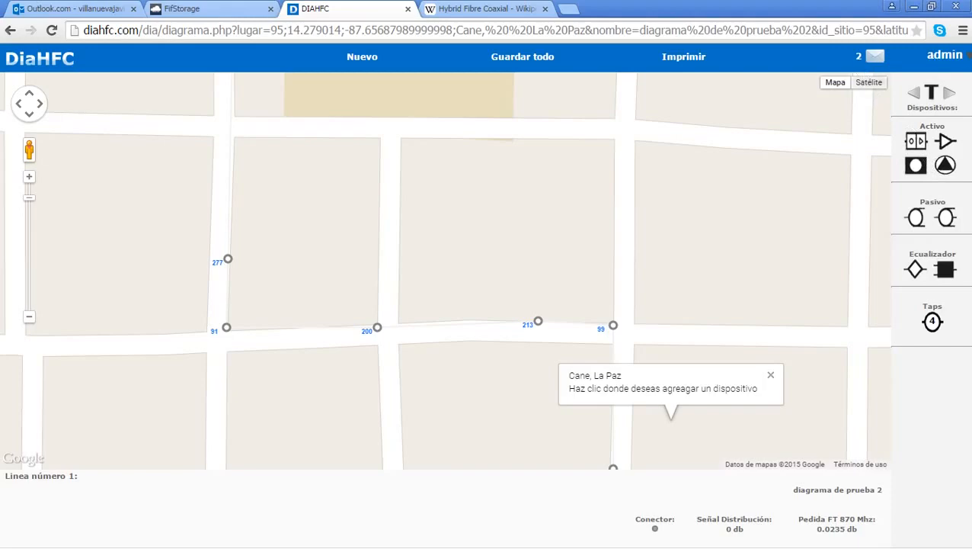
Step: Check marker 190 in satellite view, then return to the street map near the park
left_click(869, 84)
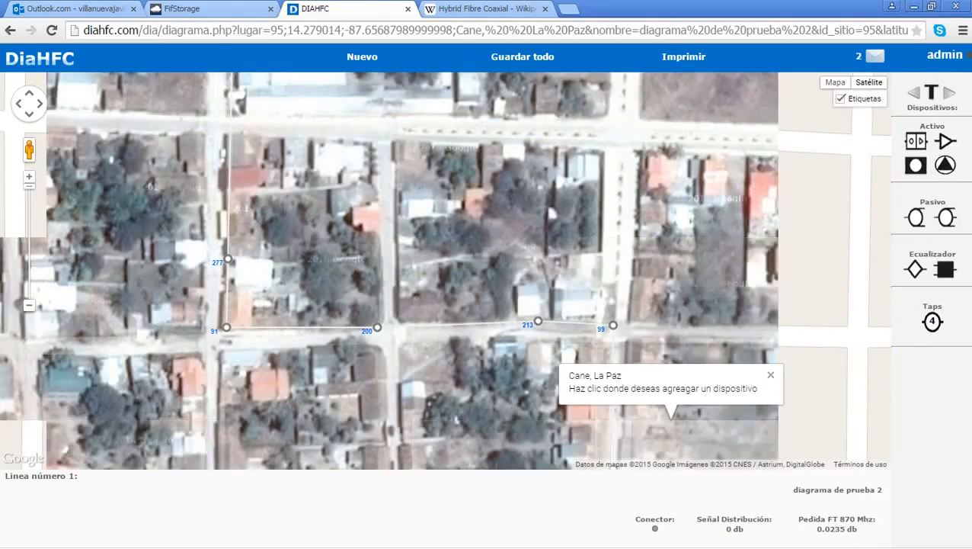
left_click_drag(537, 345, 514, 259)
left_click(835, 82)
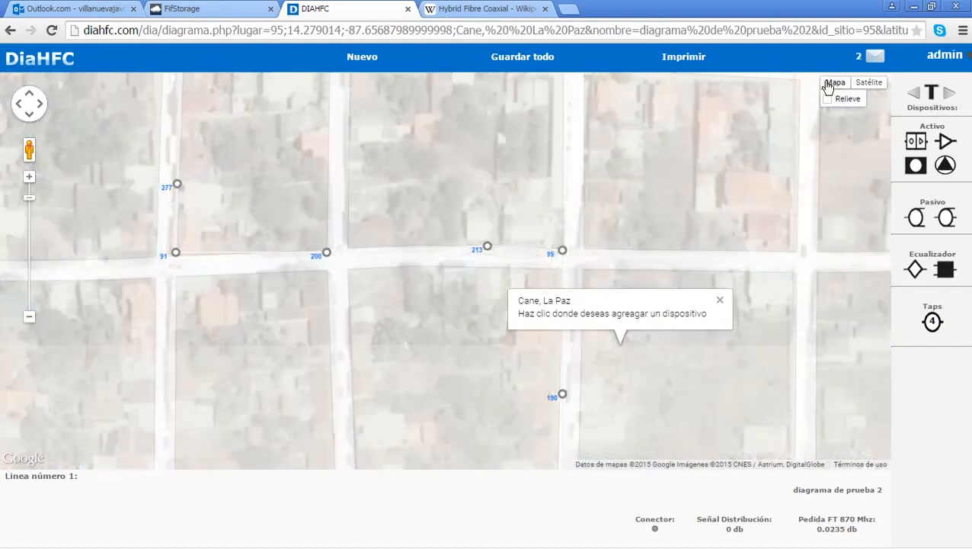
mouse_move(585, 243)
left_mouse_down()
mouse_move(588, 271)
mouse_move(592, 250)
left_mouse_up()
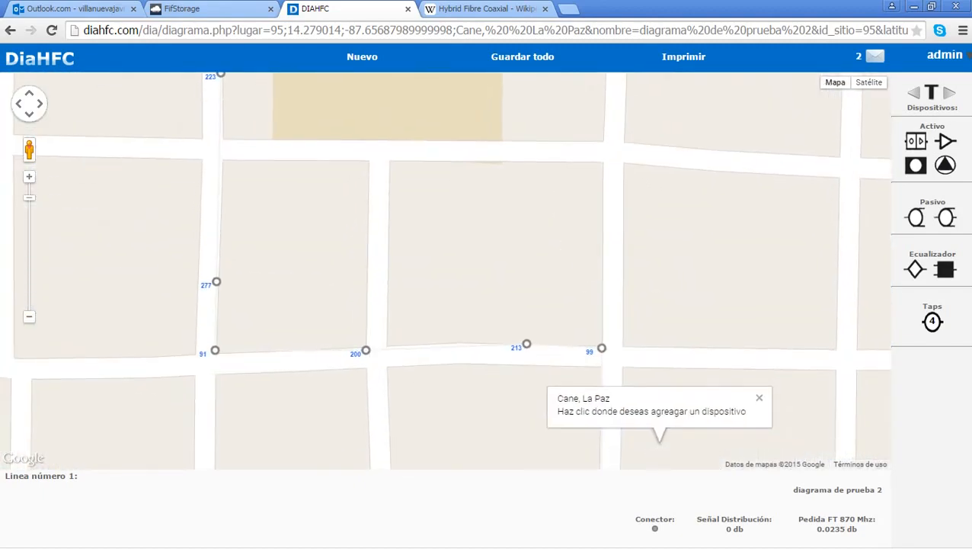
left_click_drag(513, 257, 539, 139)
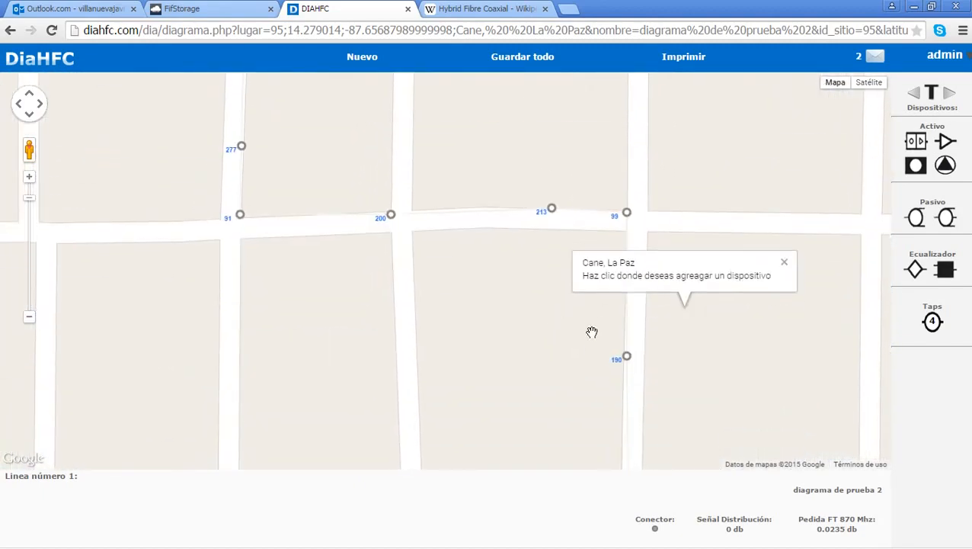
scroll(593, 328, "down", 1)
left_click_drag(742, 359, 734, 187)
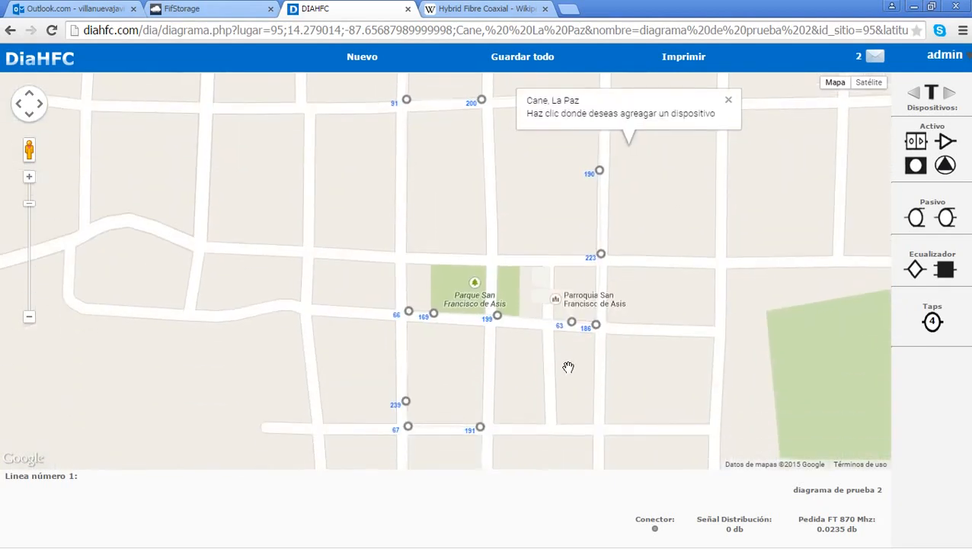
scroll(569, 367, "up", 1)
scroll(455, 325, "up", 1)
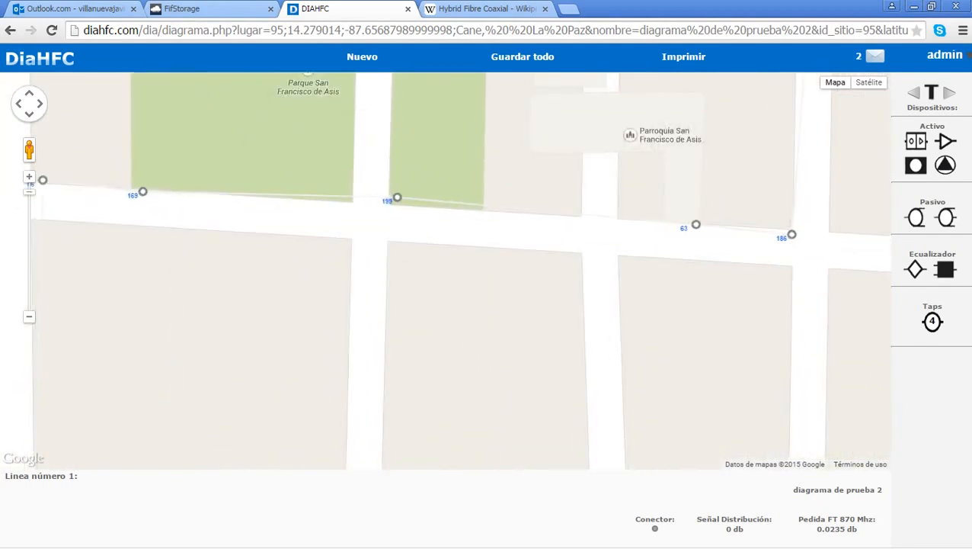
Step: Frame the park and church, then nodes 199, 63 and 186 along the street
left_click_drag(458, 285, 426, 414)
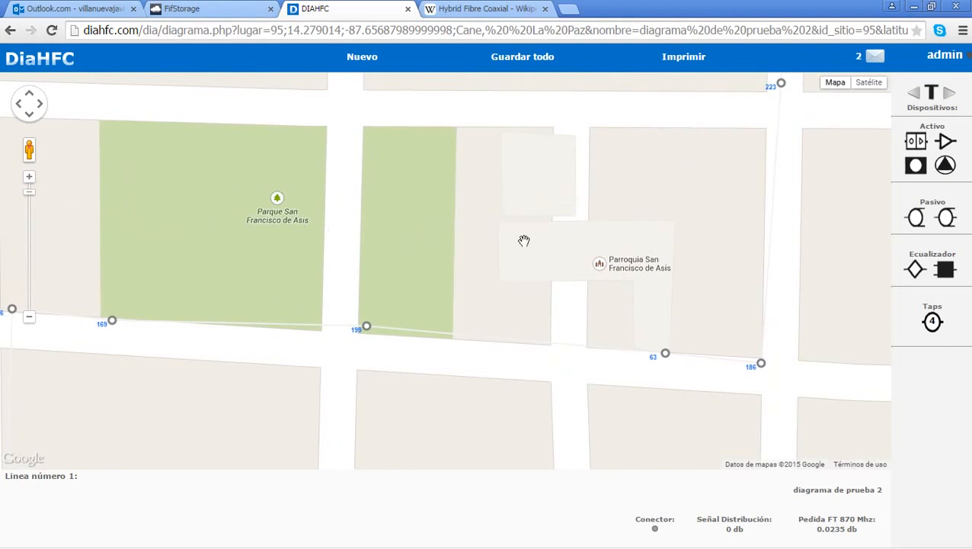
left_click_drag(533, 320, 480, 278)
left_click_drag(406, 369, 413, 180)
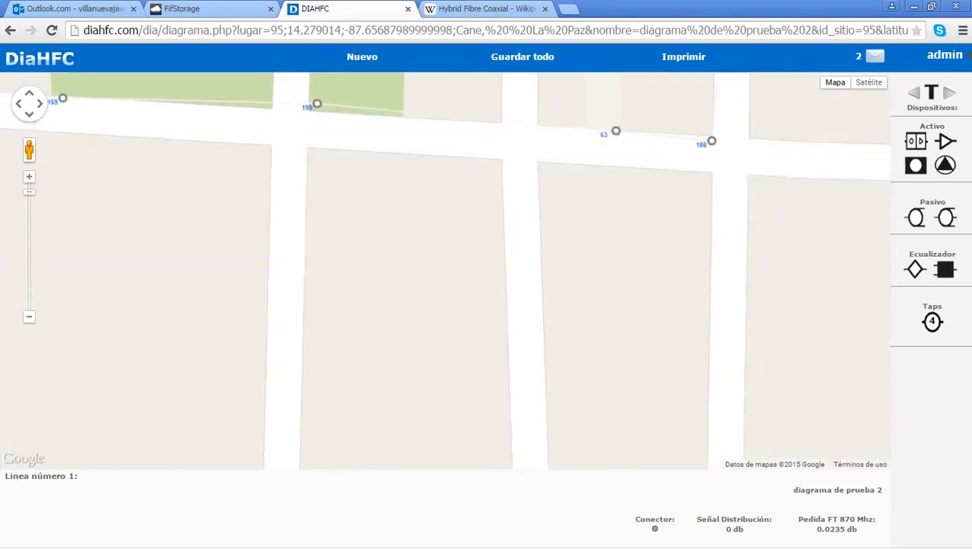
left_click_drag(375, 266, 377, 458)
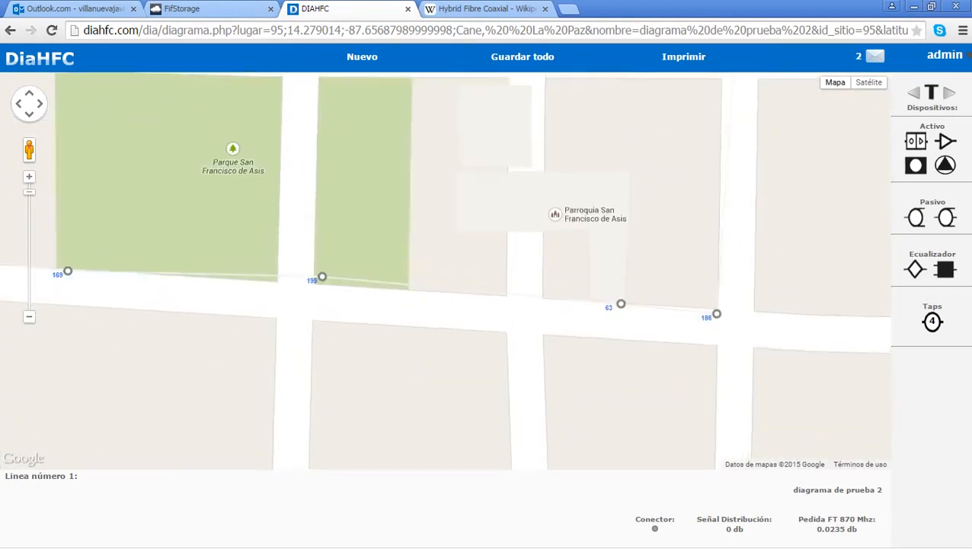
left_click_drag(493, 231, 495, 295)
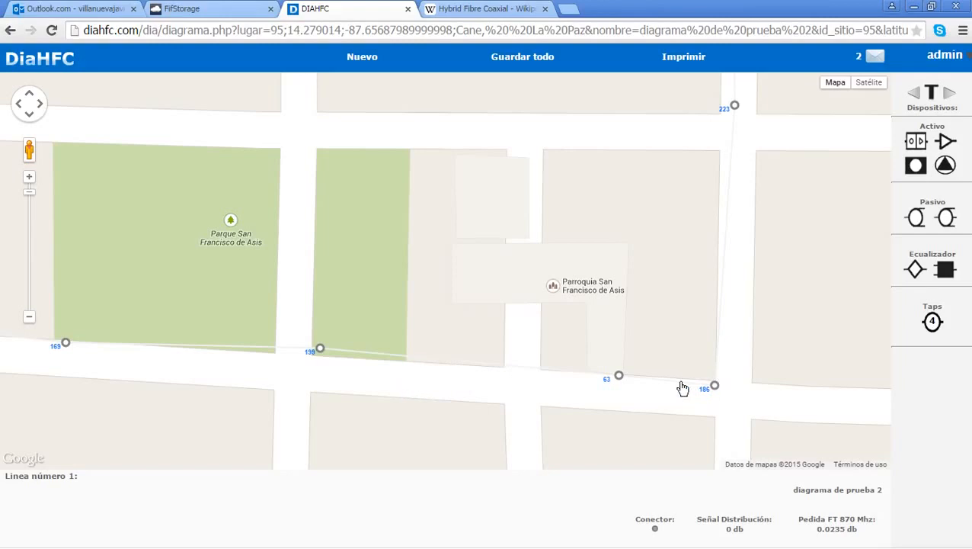
scroll(681, 388, "up", 1)
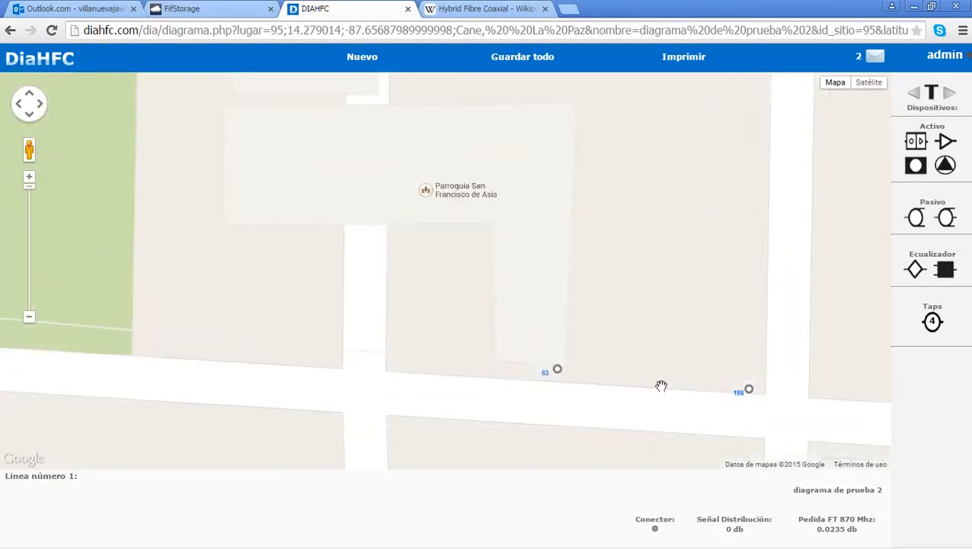
scroll(661, 385, "down", 1)
scroll(662, 386, "up", 1)
left_click_drag(247, 388, 580, 360)
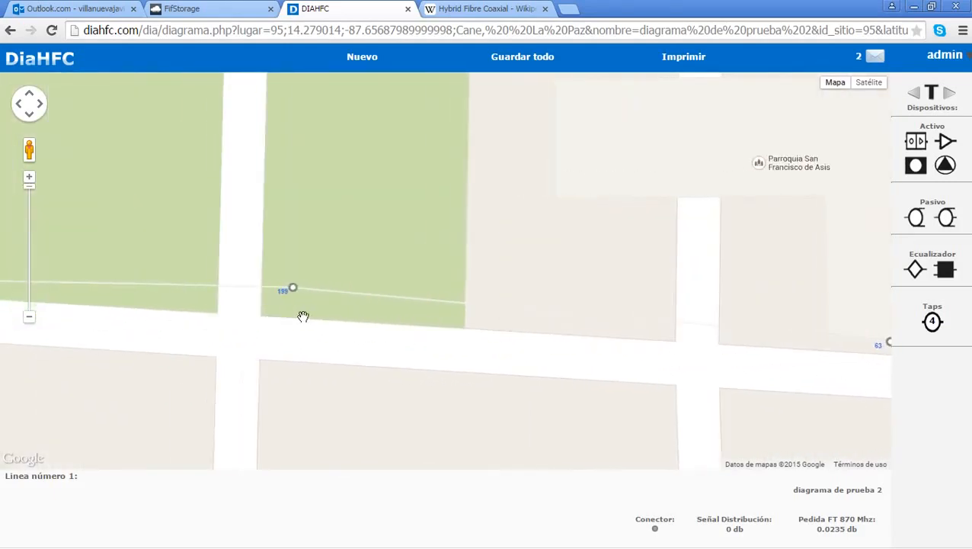
left_click_drag(620, 317, 174, 317)
left_click_drag(678, 338, 580, 465)
left_click_drag(599, 382, 614, 207)
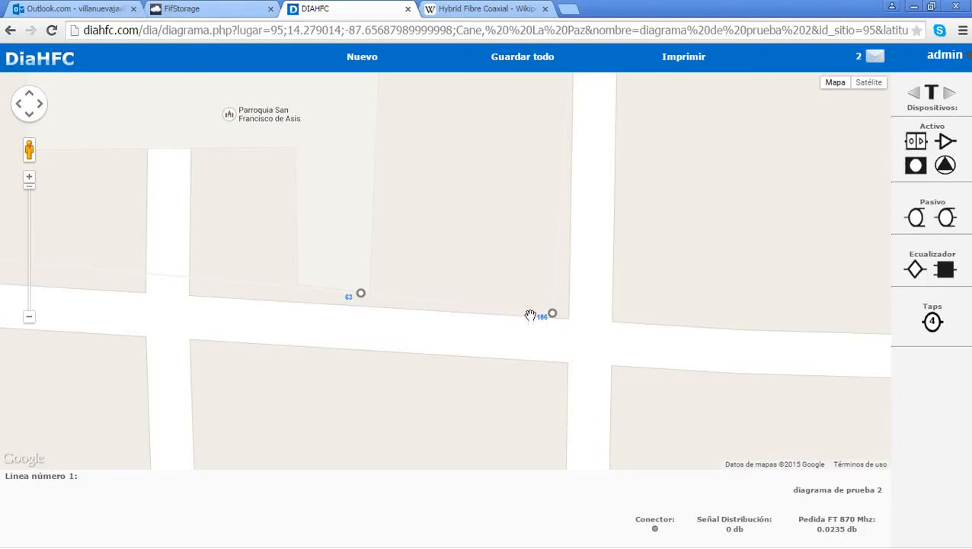
Step: Place an active device on node 186 and a cabled 4-port 29-4 tap at node 63
left_click(564, 316)
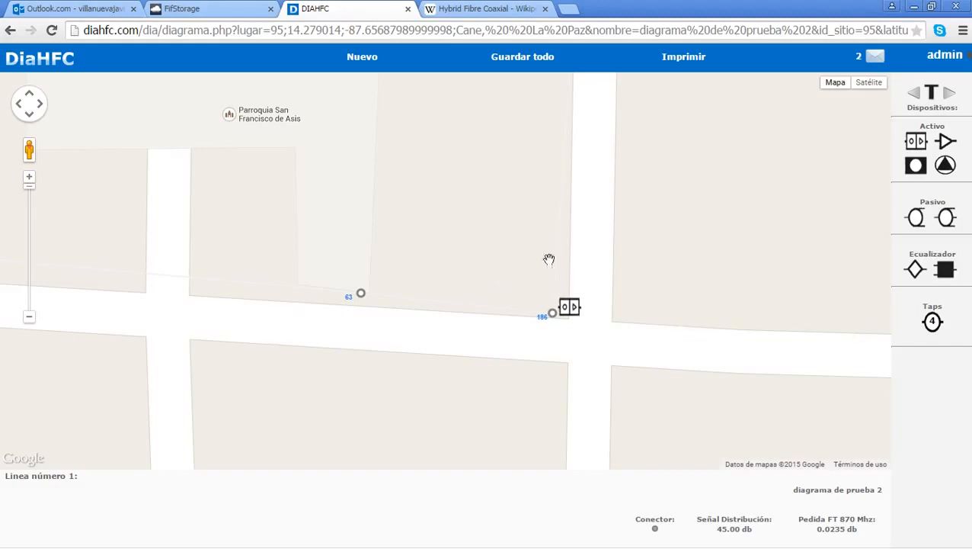
double_click(937, 327)
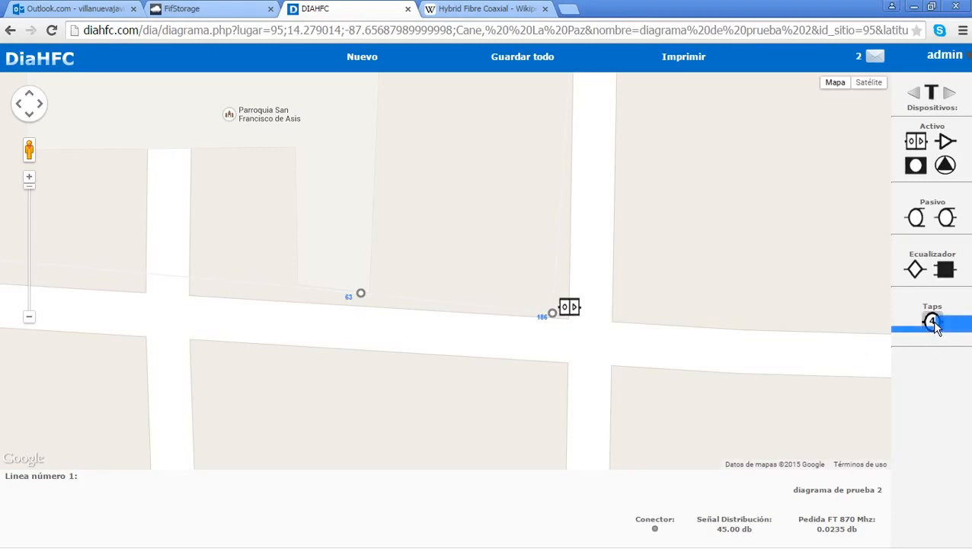
left_click(934, 325)
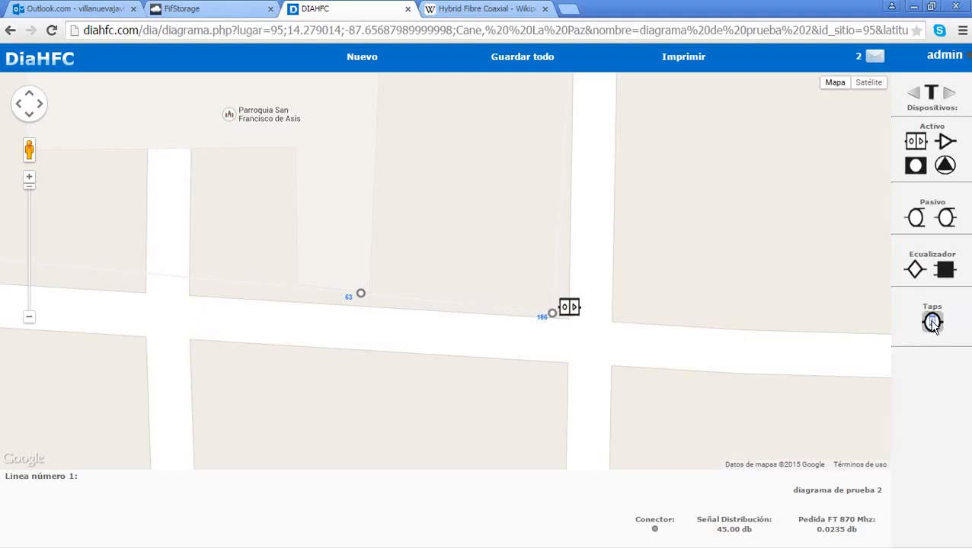
left_click(933, 323)
left_click(933, 324)
left_click(933, 325)
left_click(373, 304)
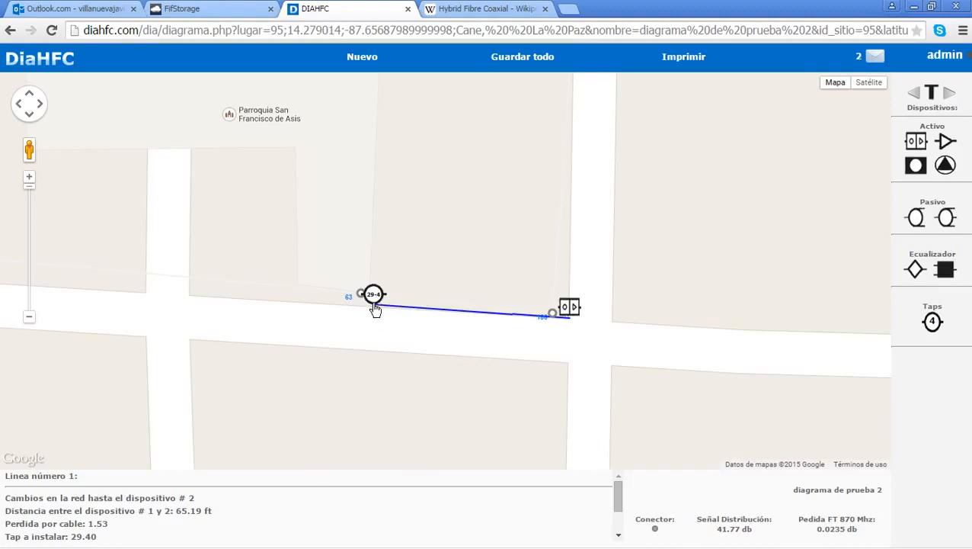
left_click_drag(325, 340, 493, 332)
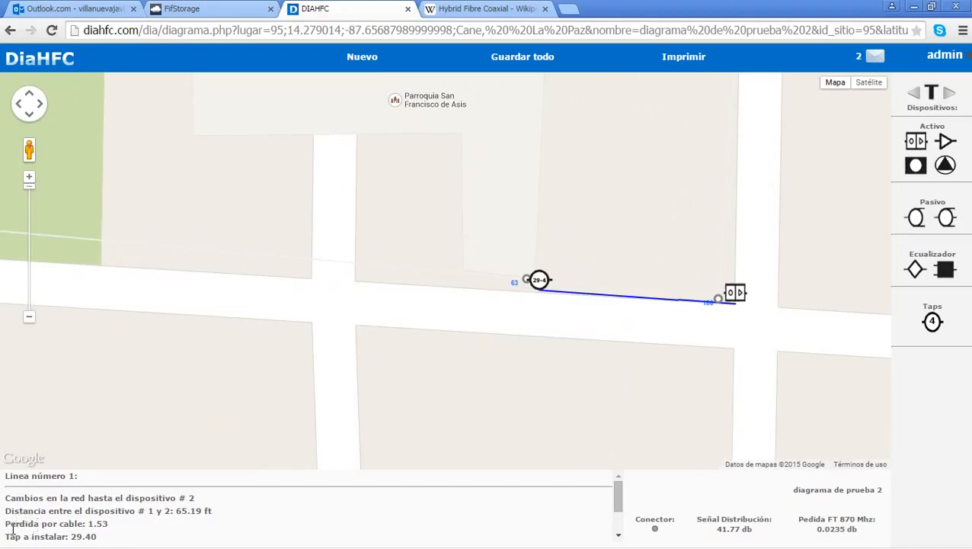
left_click_drag(12, 532, 112, 523)
left_click(114, 523)
scroll(115, 522, "down", 1)
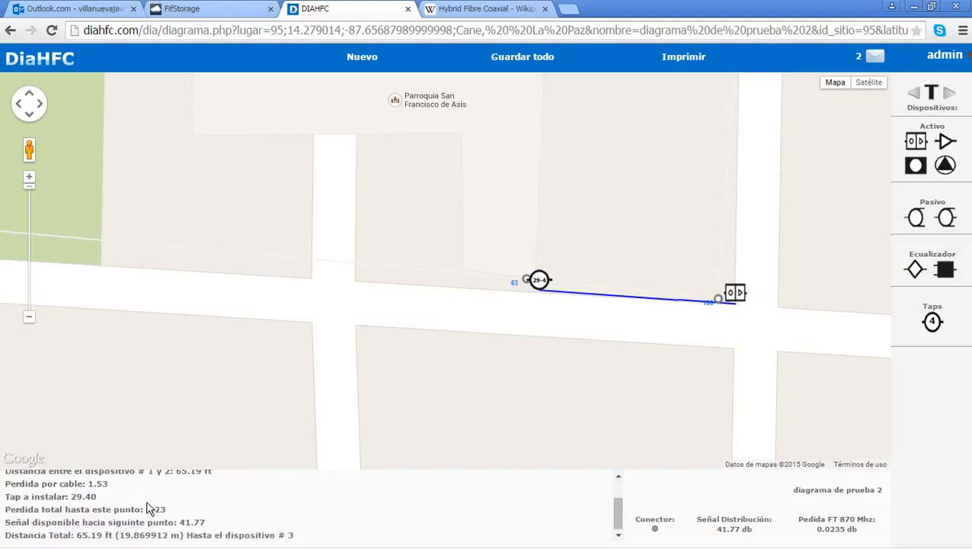
scroll(200, 483, "up", 2)
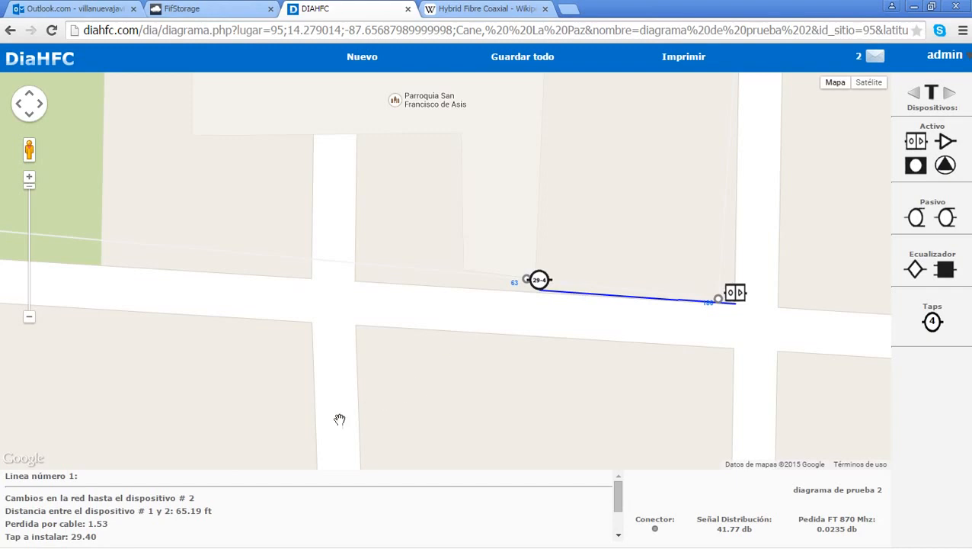
mouse_move(144, 547)
scroll(65, 523, "down", 1)
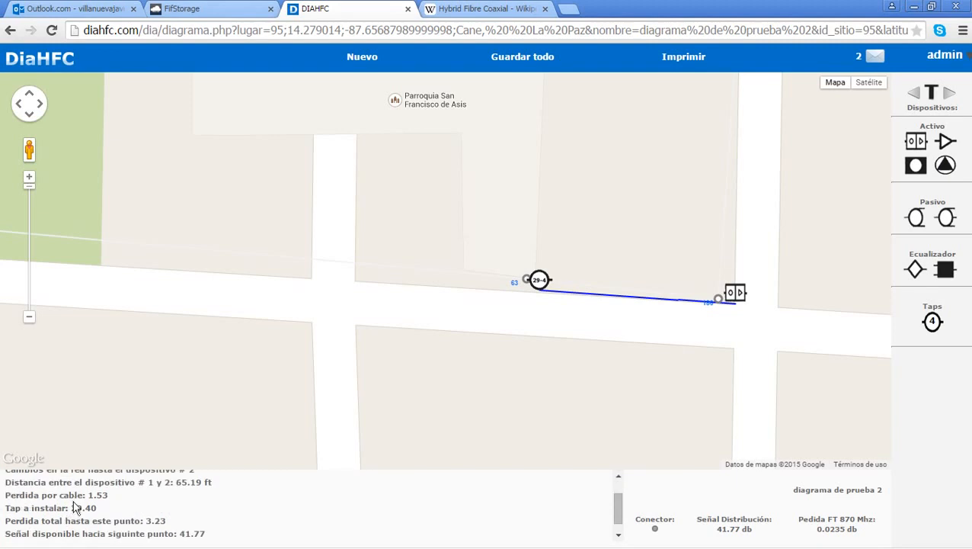
left_click_drag(68, 508, 97, 508)
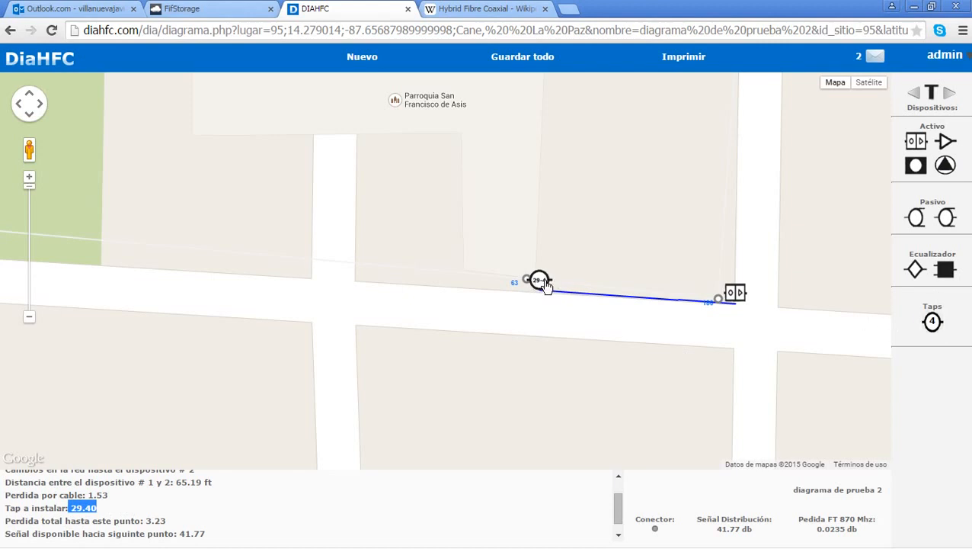
left_click(95, 518)
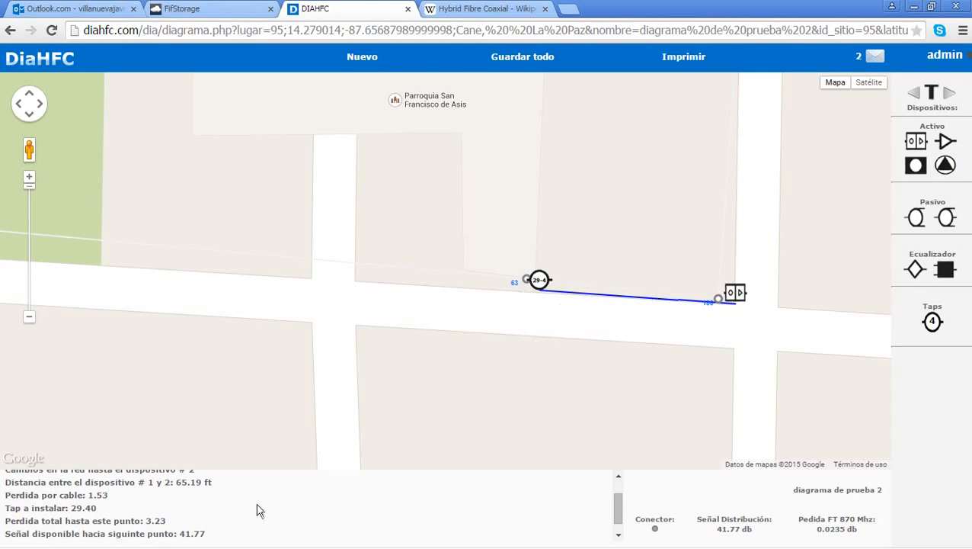
scroll(219, 517, "up", 1)
scroll(219, 517, "down", 2)
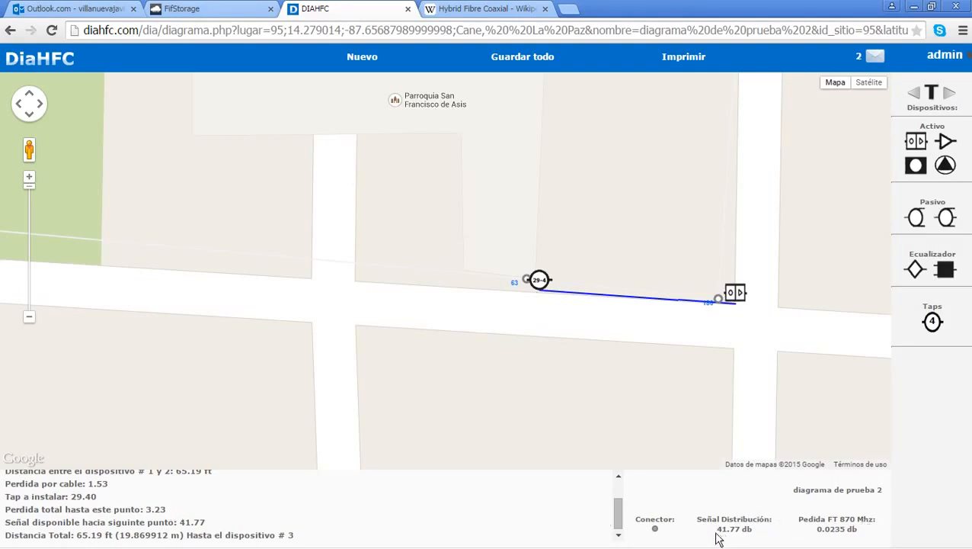
Step: Place a 29-4 tap at node 199, cabled from the node 63 tap
left_click_drag(439, 345, 597, 368)
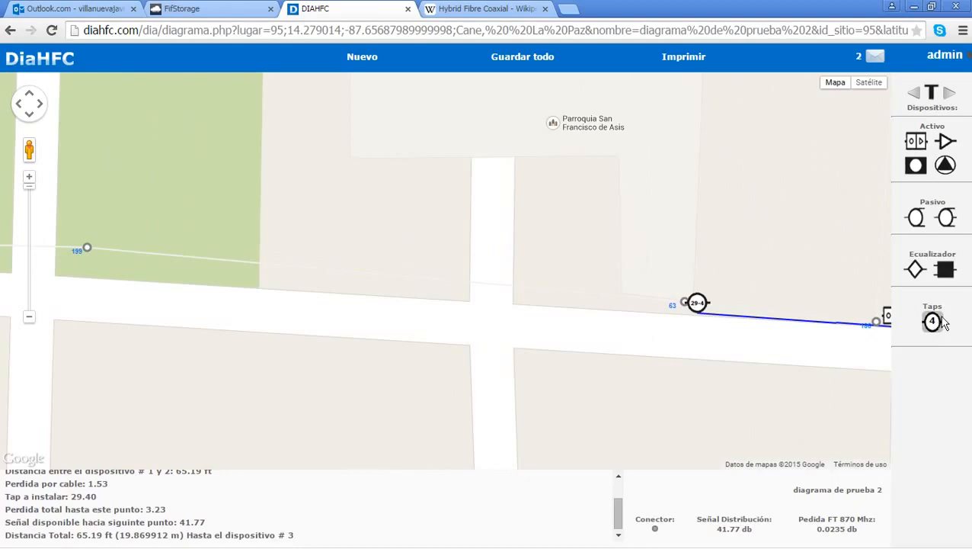
left_click(934, 321)
left_click(83, 268)
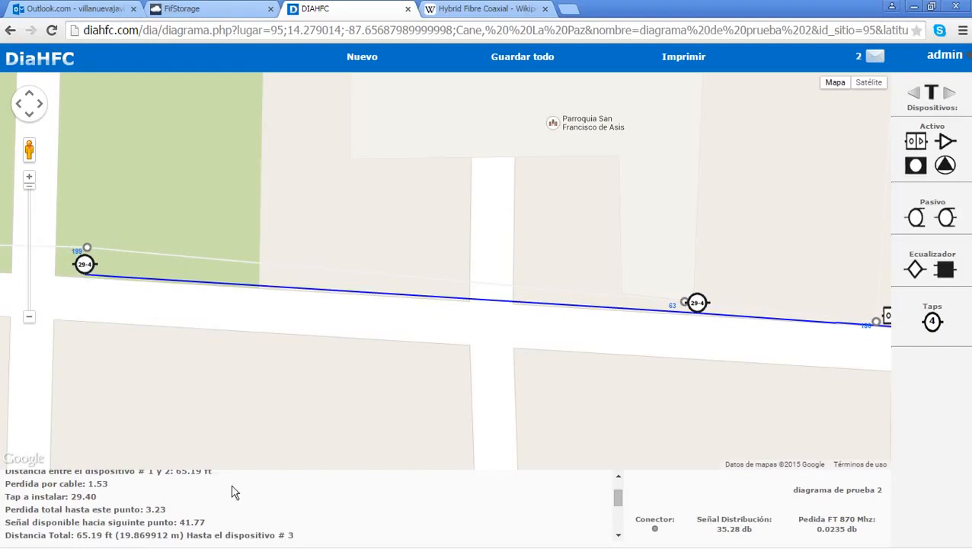
scroll(234, 492, "down", 3)
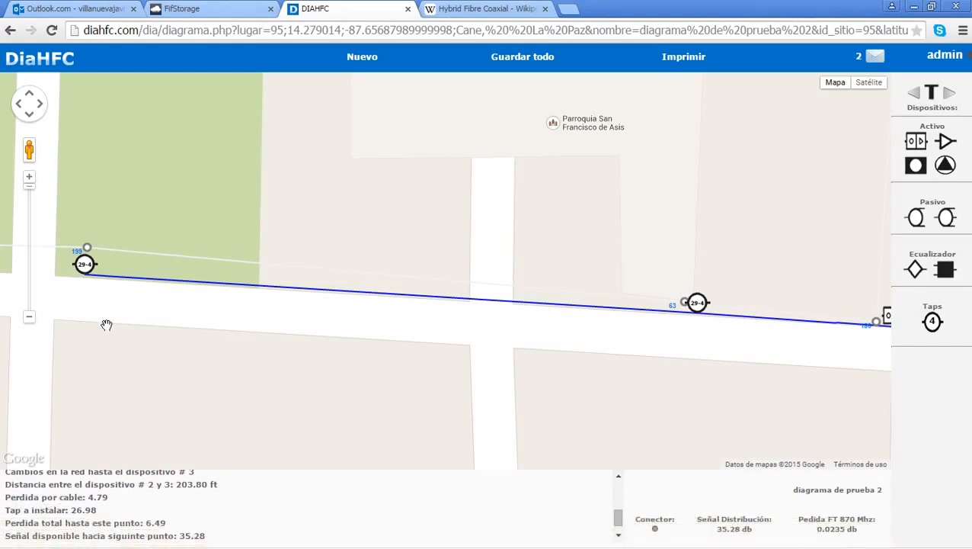
Step: Place a Pasivo device beside the node 199 tap, dropping the signal to 15.04 dB
left_click_drag(107, 325, 368, 400)
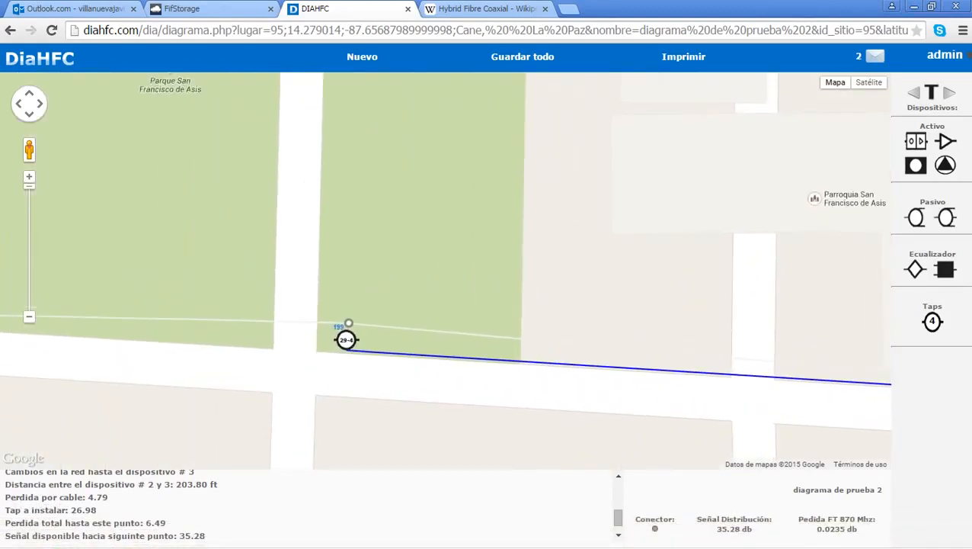
left_click(916, 219)
left_click(320, 347)
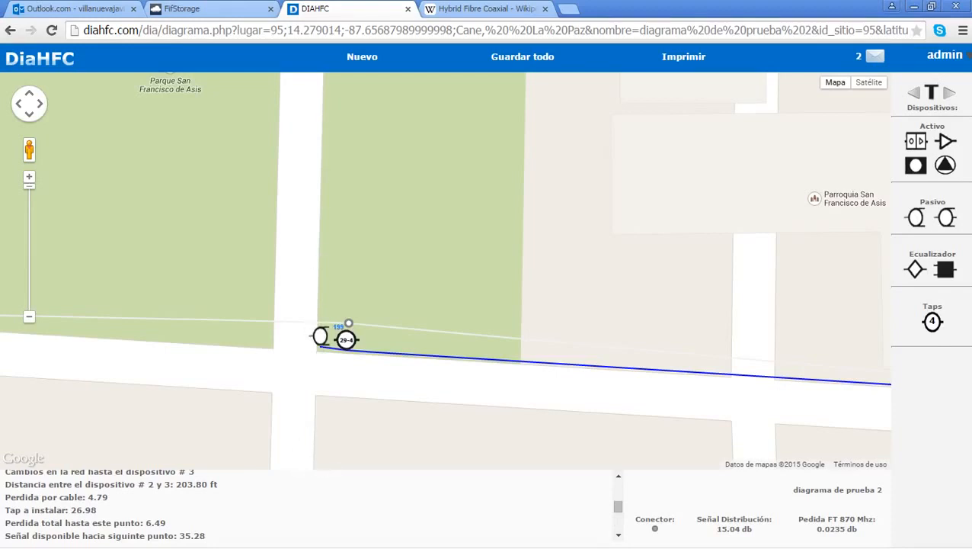
scroll(344, 484, "down", 3)
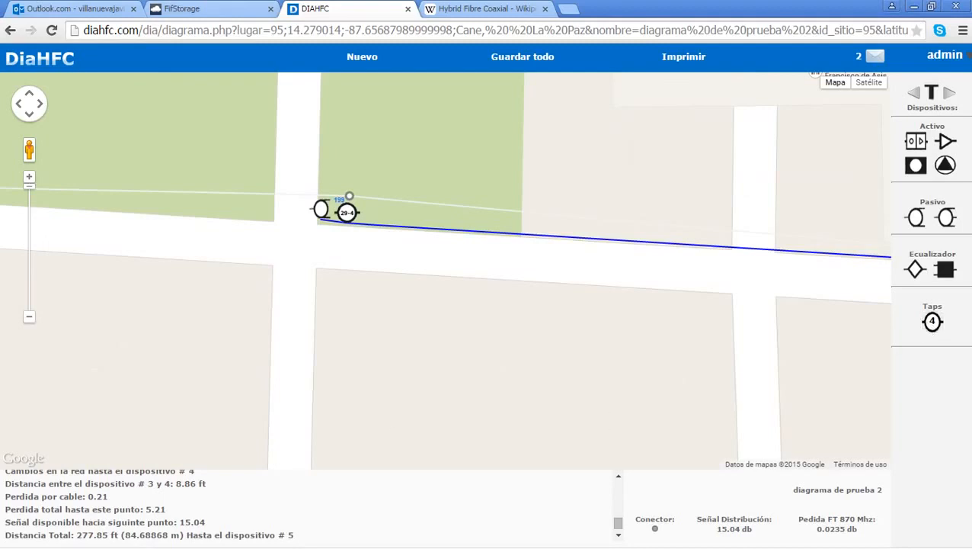
Step: Place three 8-4 taps south down the side street until the 8.40 dB limit blocks another
left_click(311, 393)
left_click_drag(343, 428, 355, 204)
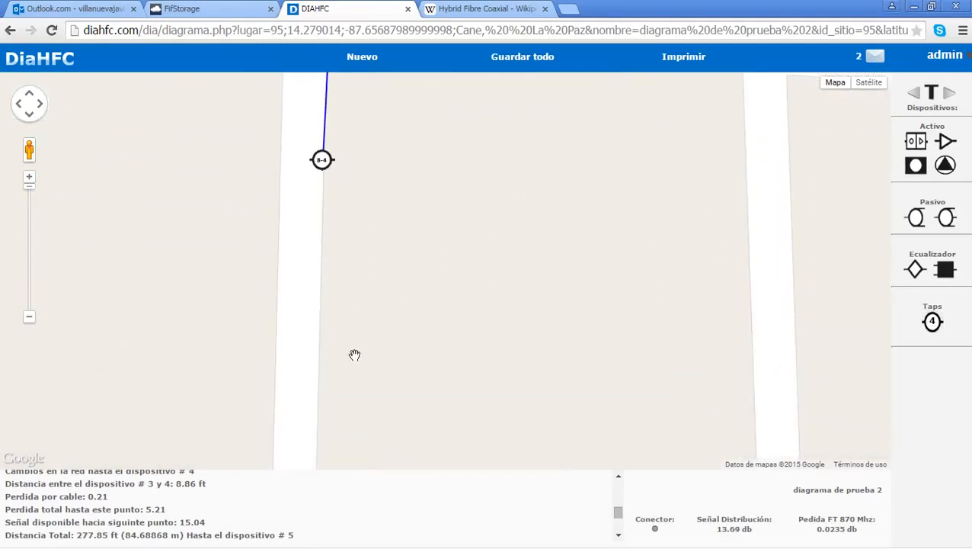
left_click(319, 394)
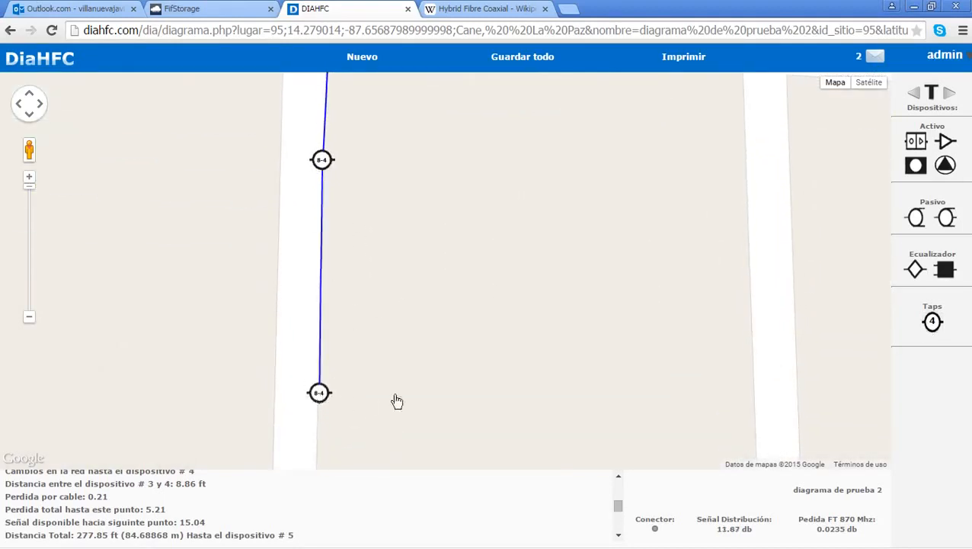
left_click_drag(456, 398, 529, 37)
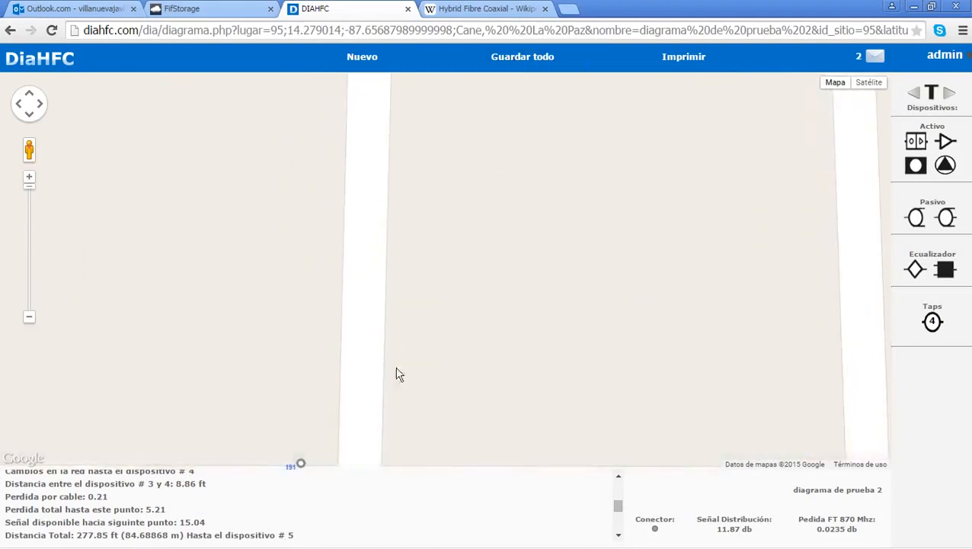
left_click(378, 432)
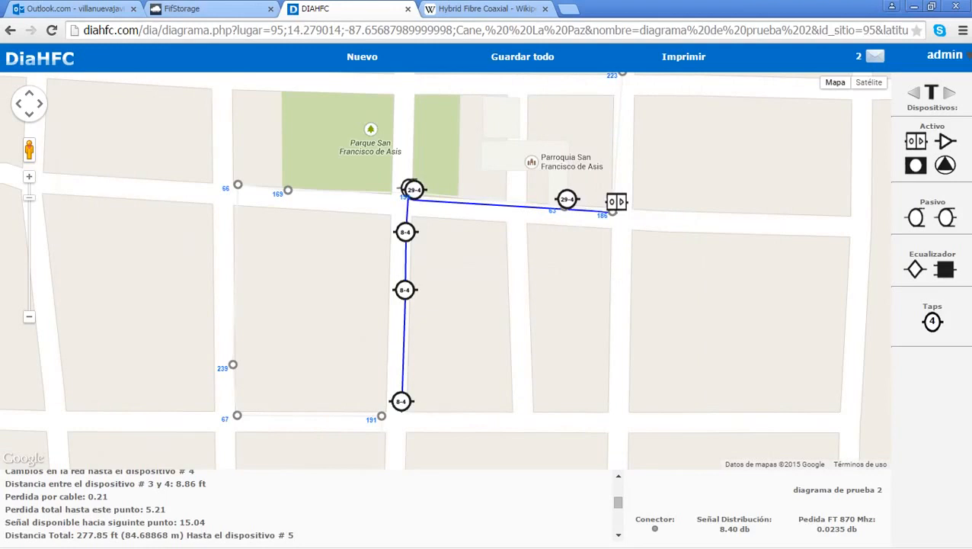
left_click(463, 303)
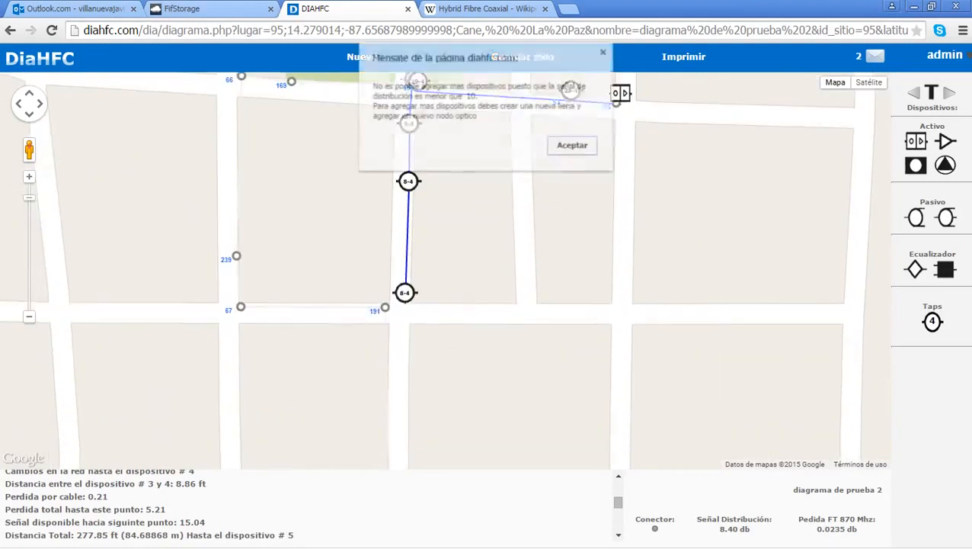
Step: Dismiss the low-signal alert with Aceptar three times, leaving the cable route unchanged
left_click(573, 146)
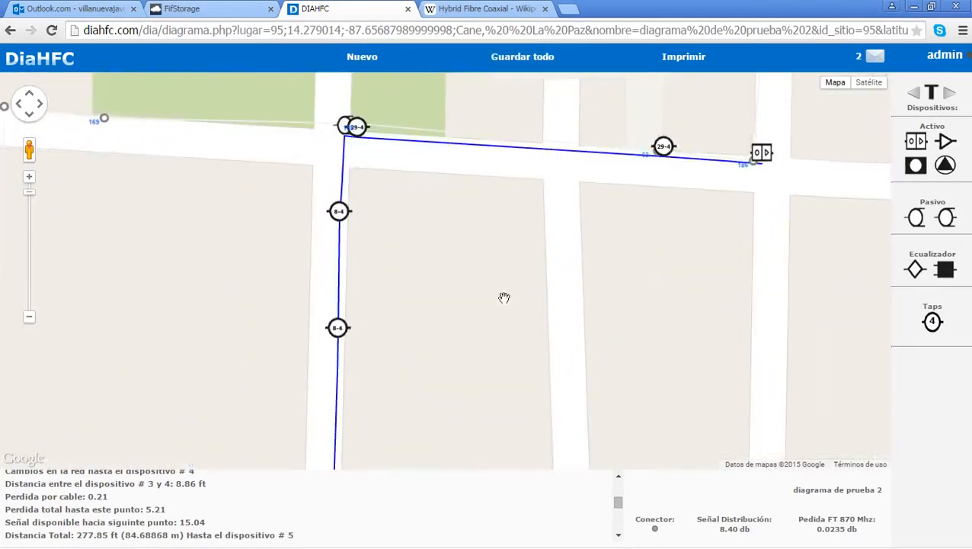
left_click_drag(491, 312, 443, 141)
left_click(443, 142)
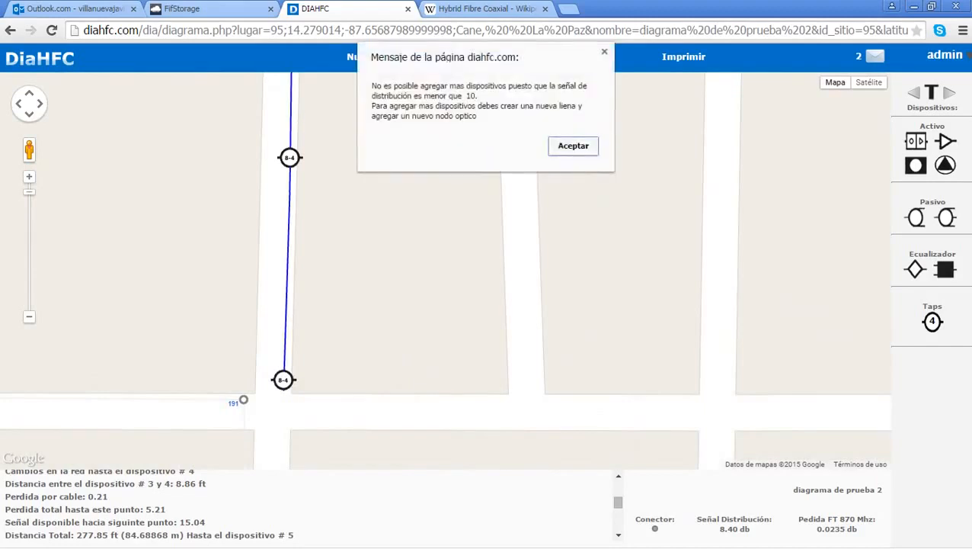
left_click(578, 152)
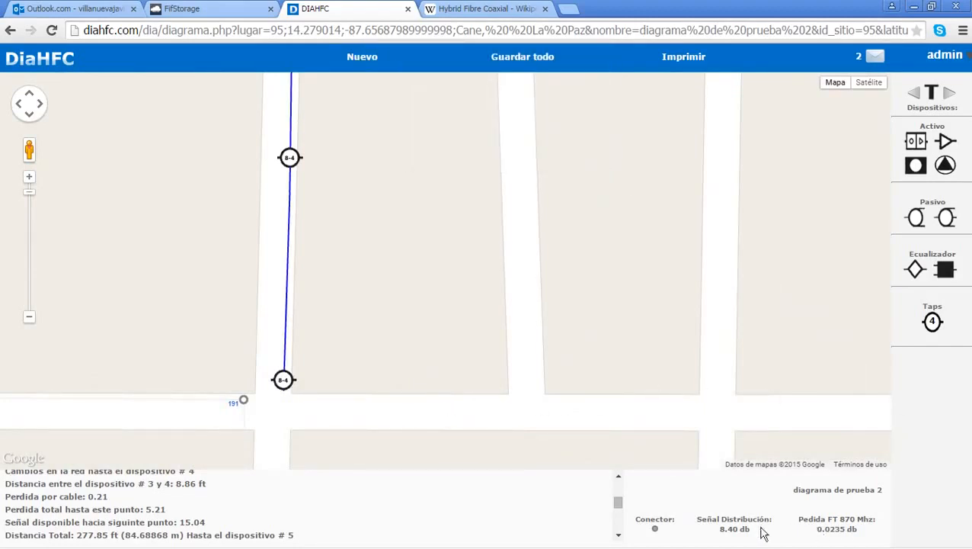
left_click(394, 388)
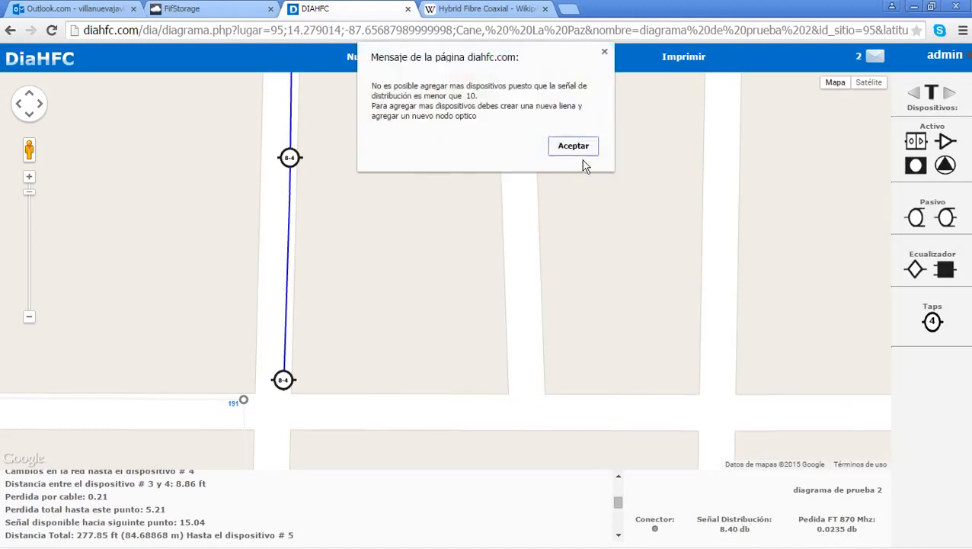
left_click(560, 147)
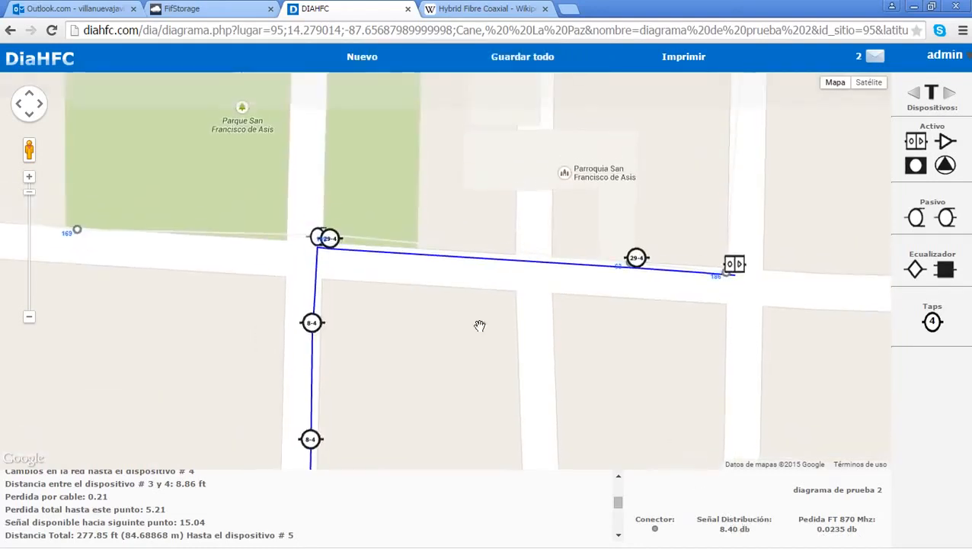
scroll(431, 243, "up", 1)
Step: Select the 29-4 junction beside the park and add an 8-4 tap at the corner north
left_click_drag(317, 210, 431, 238)
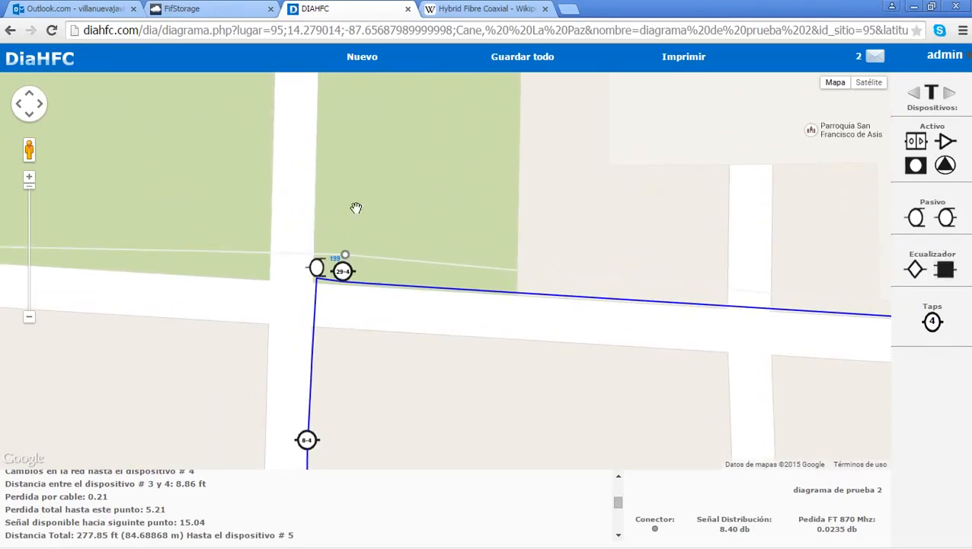
left_click_drag(353, 207, 459, 206)
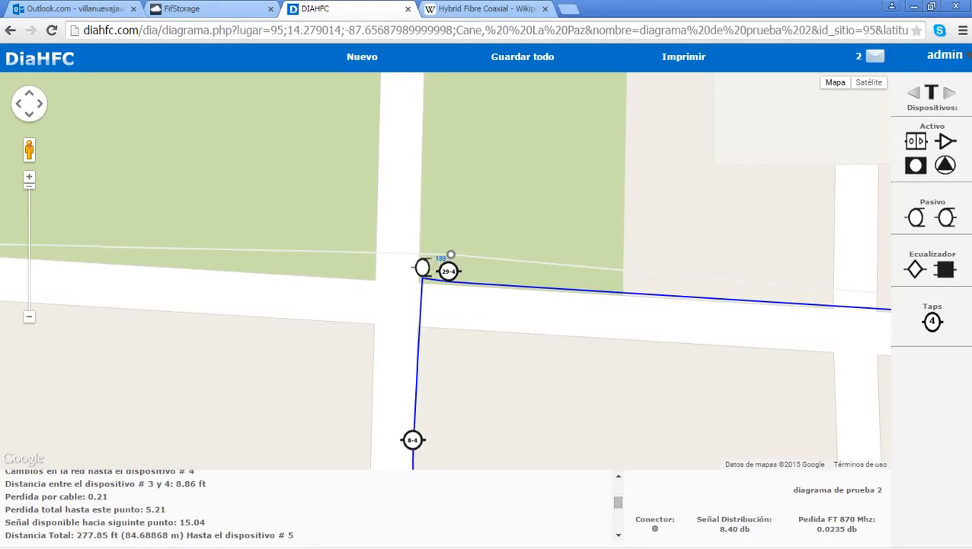
left_click(427, 257)
scroll(445, 245, "down", 1)
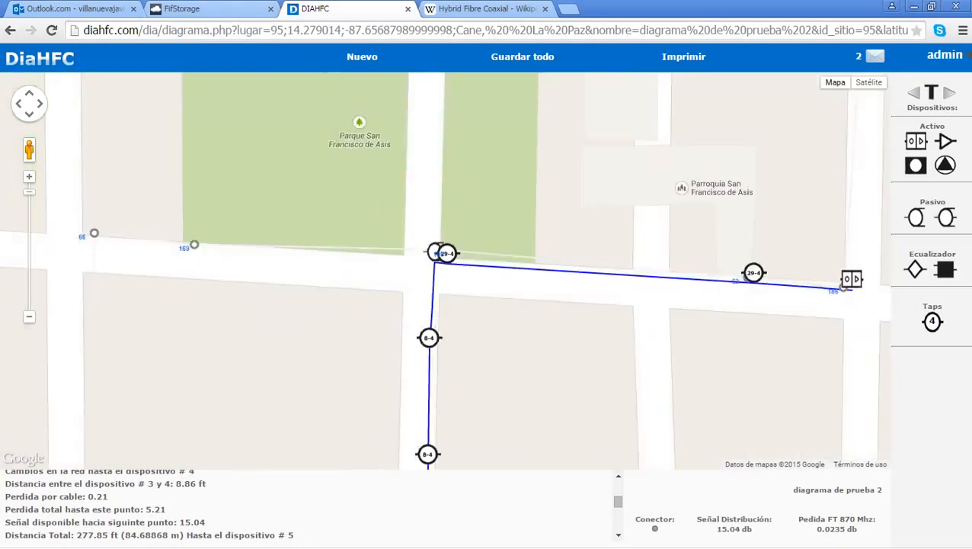
left_click_drag(478, 188, 457, 331)
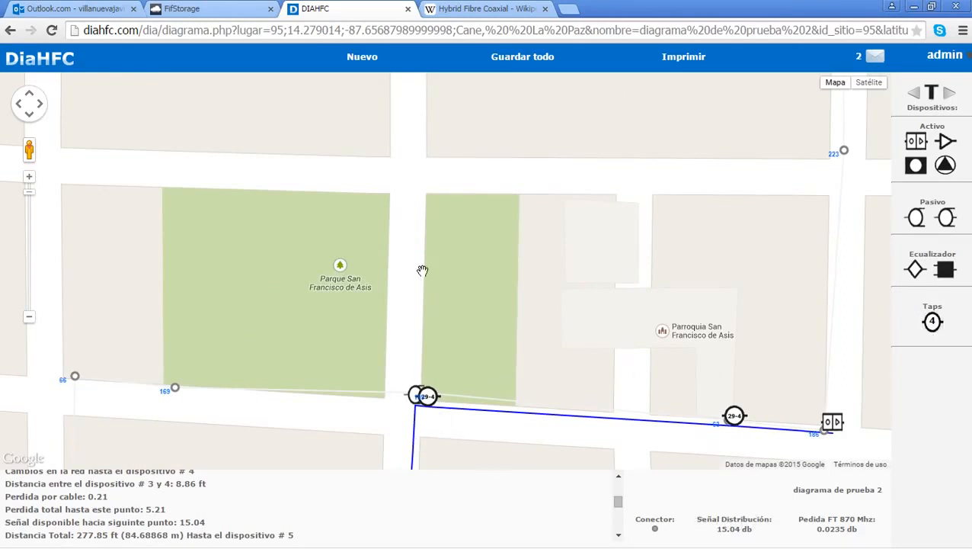
left_click(425, 183)
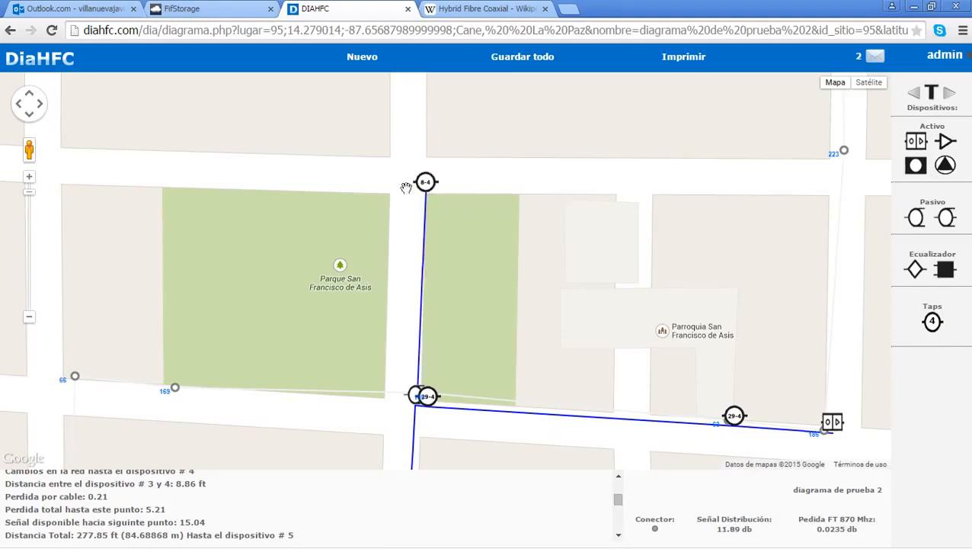
Step: Add a second 8-4 tap further west, then dismiss the device-limit alert
scroll(406, 188, "down", 1)
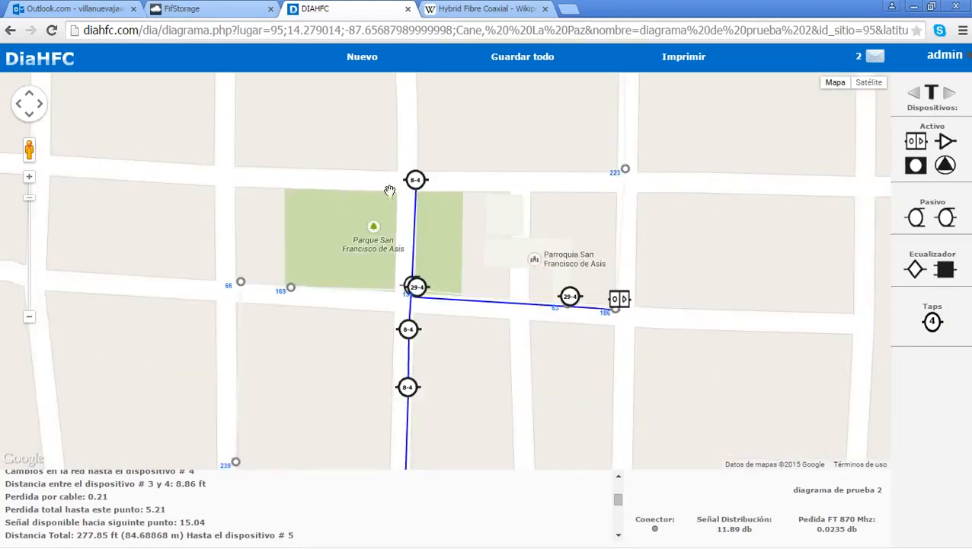
scroll(427, 184, "up", 1)
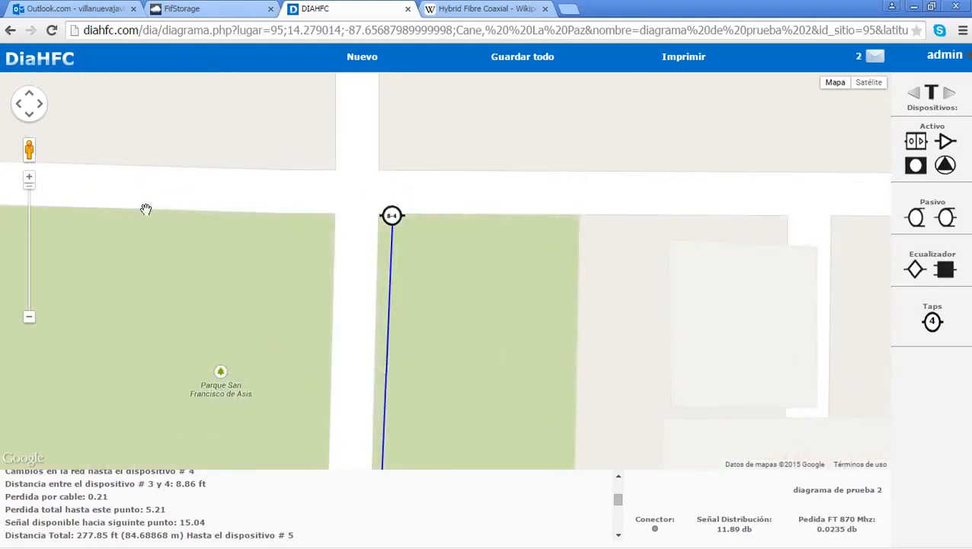
left_click_drag(194, 249, 409, 249)
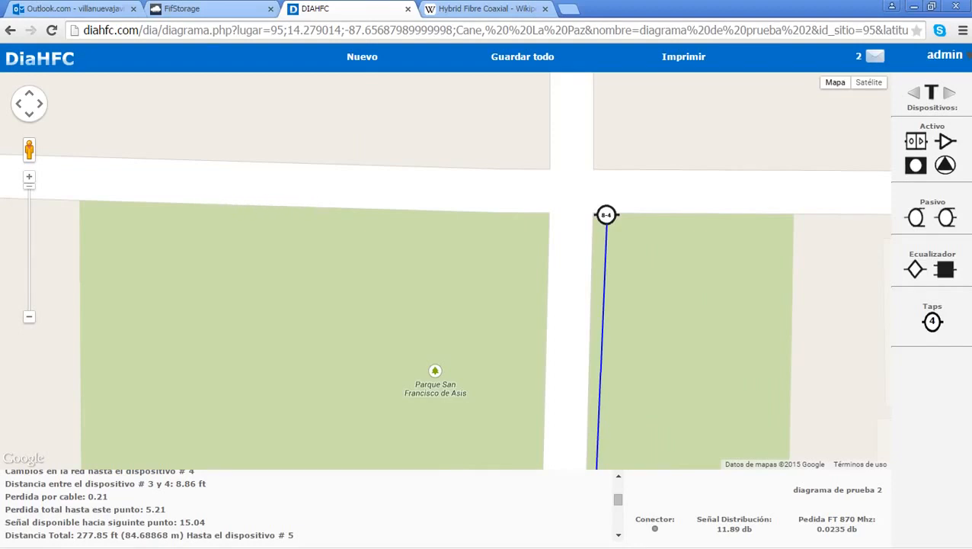
left_click(208, 206)
left_click_drag(253, 272, 478, 265)
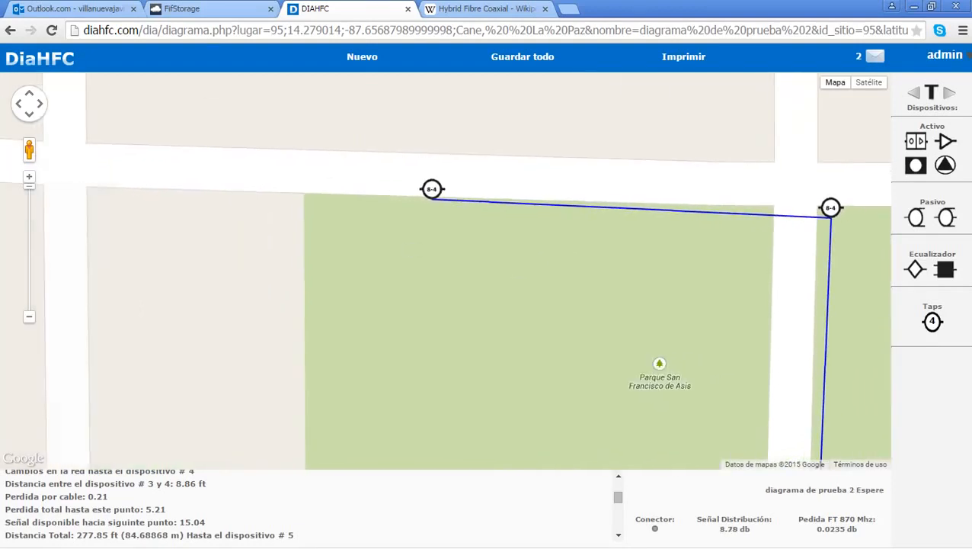
left_click(87, 187)
left_click(591, 151)
Step: Pan and zoom to review the new northern branch past Parque San Francisco de Asis
scroll(653, 314, "down", 1)
left_click_drag(796, 352, 569, 113)
scroll(569, 113, "down", 1)
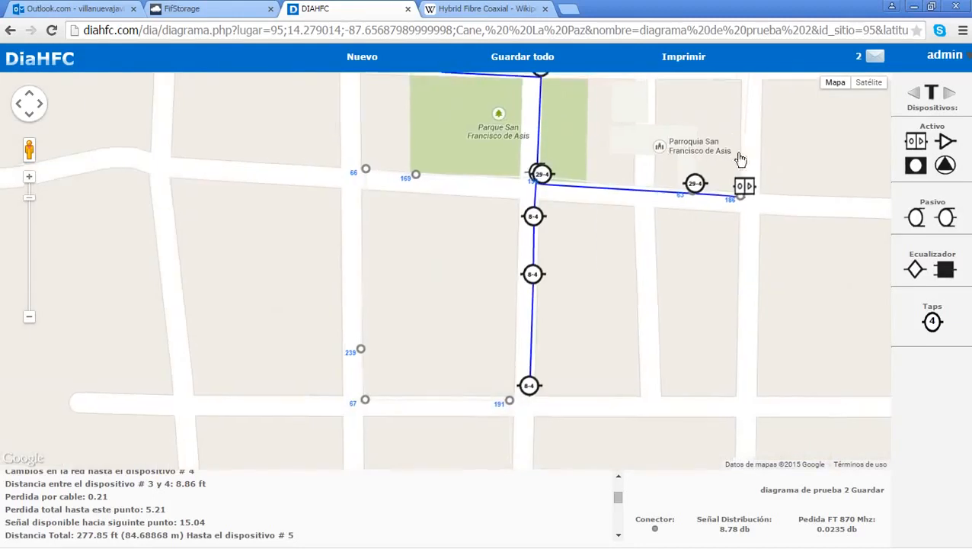
left_click_drag(717, 152, 774, 236)
scroll(743, 232, "up", 1)
left_click_drag(797, 383, 709, 385)
left_click_drag(729, 200, 727, 277)
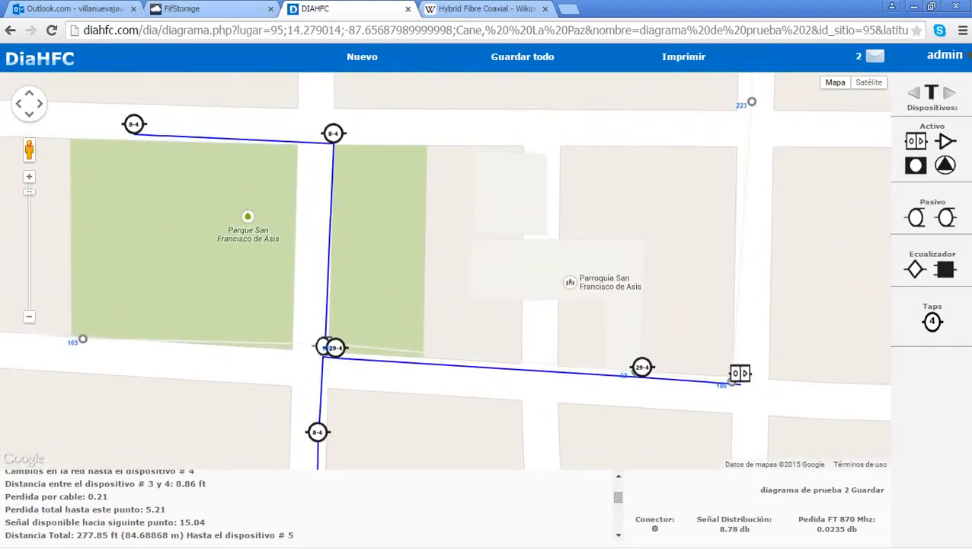
scroll(537, 488, "down", 5)
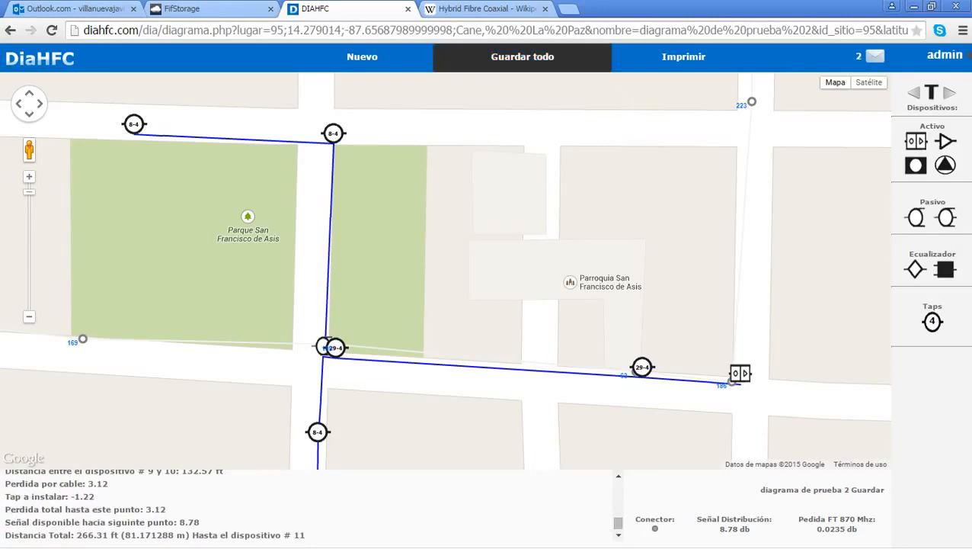
Step: Save with Guardar todo and confirm, listing diagrama de prueba 2 as ID 78
left_click(510, 64)
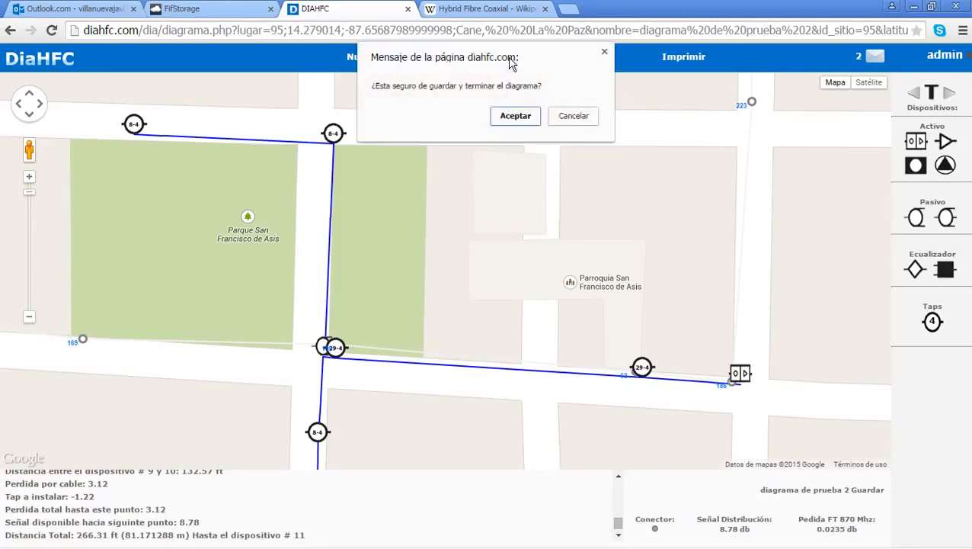
left_click(509, 115)
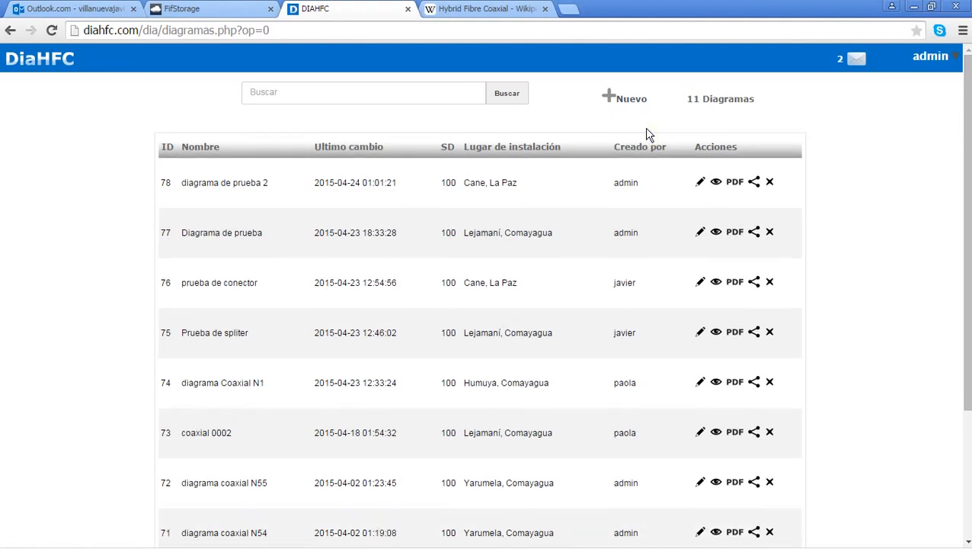
left_click(716, 184)
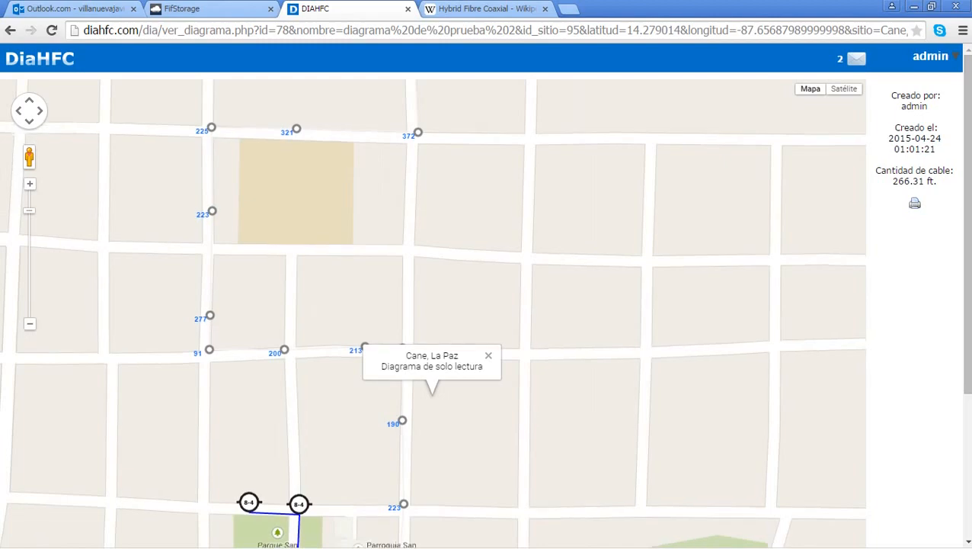
left_click_drag(590, 412, 560, 148)
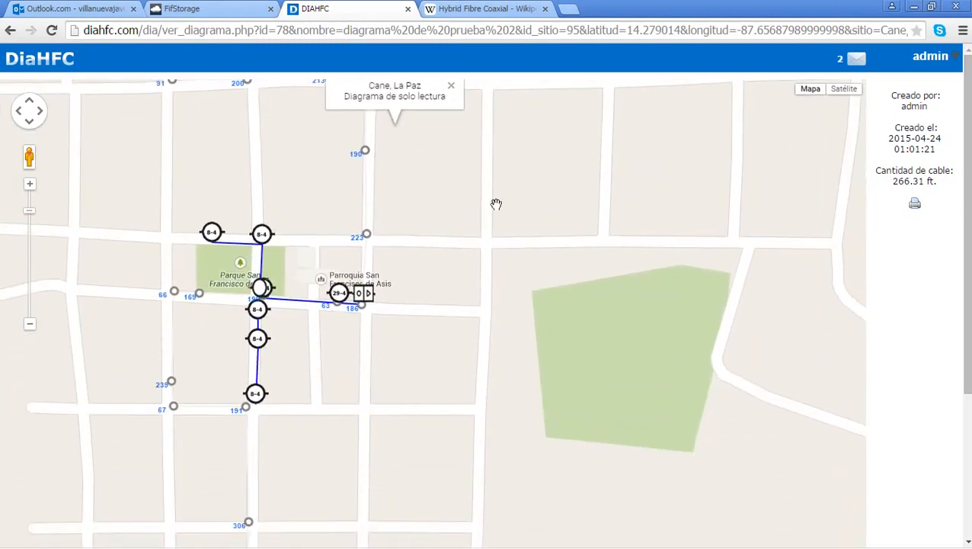
scroll(378, 306, "up", 2)
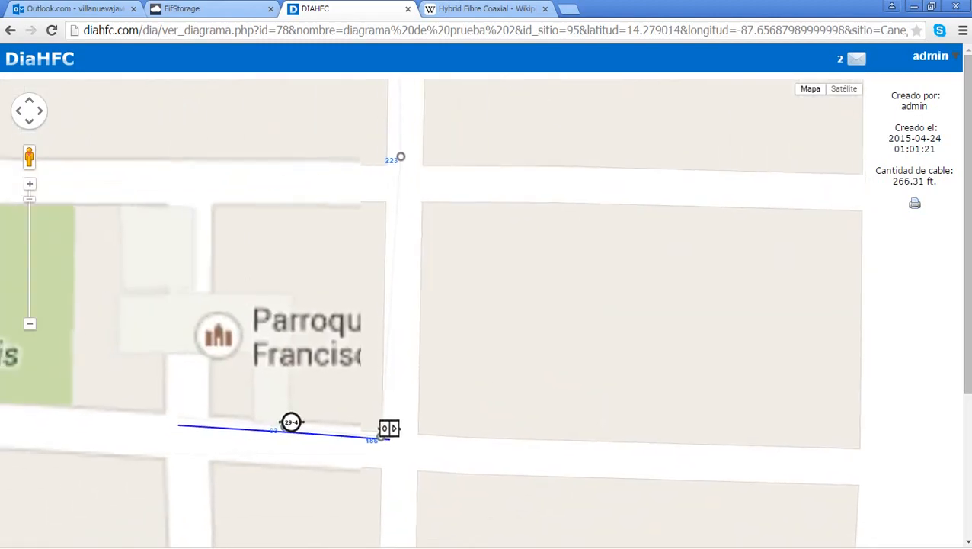
left_click_drag(225, 476, 553, 326)
scroll(554, 326, "up", 1)
left_click_drag(500, 346, 620, 348)
scroll(812, 328, "down", 1)
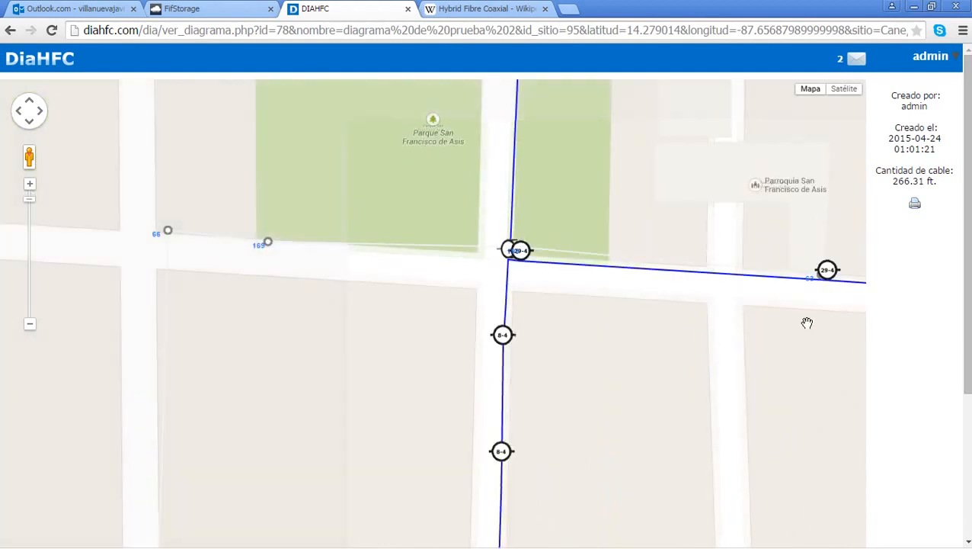
left_click_drag(801, 321, 616, 321)
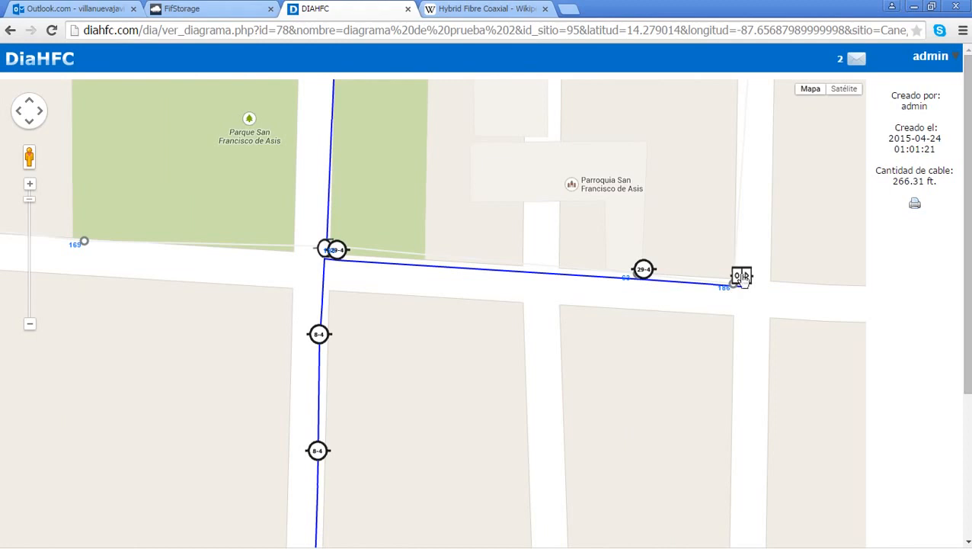
left_click_drag(503, 377, 574, 422)
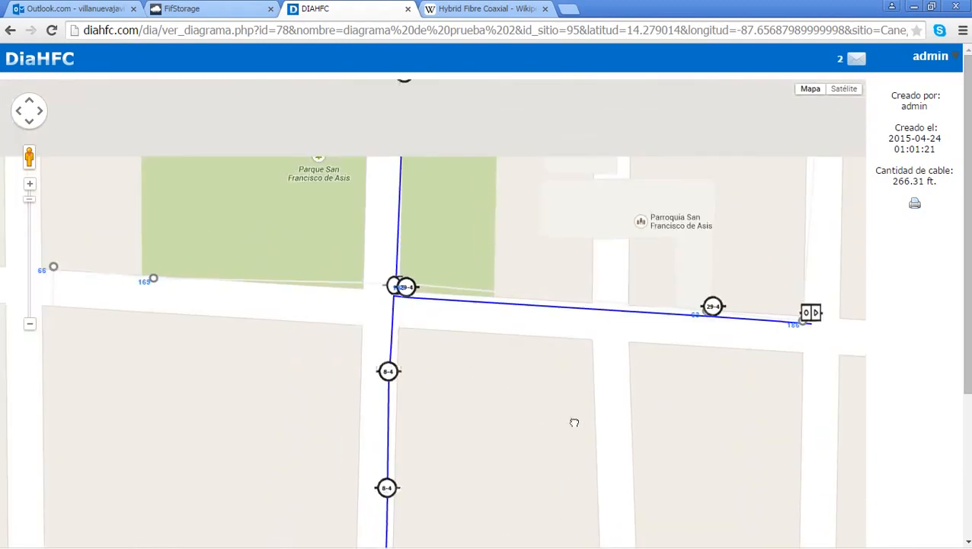
left_click_drag(488, 259, 490, 342)
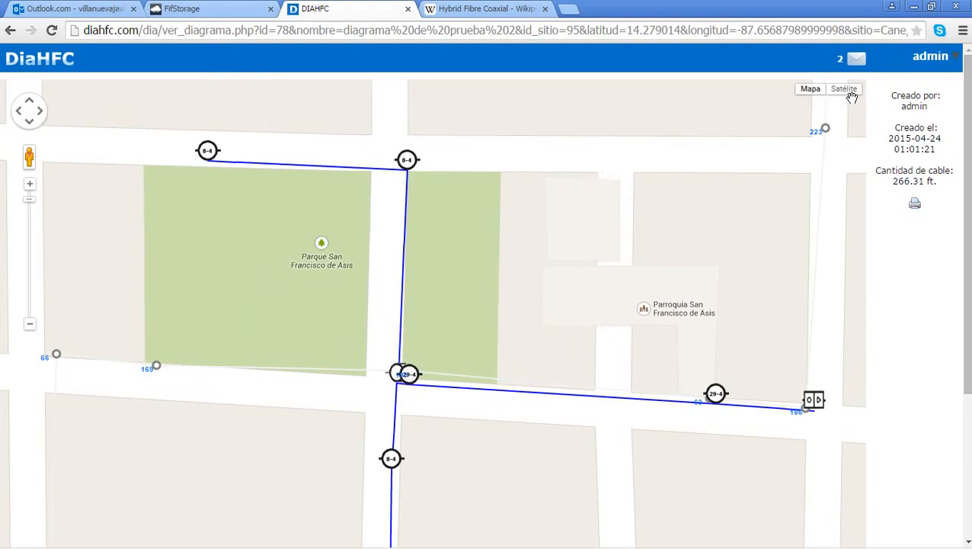
left_click(11, 32)
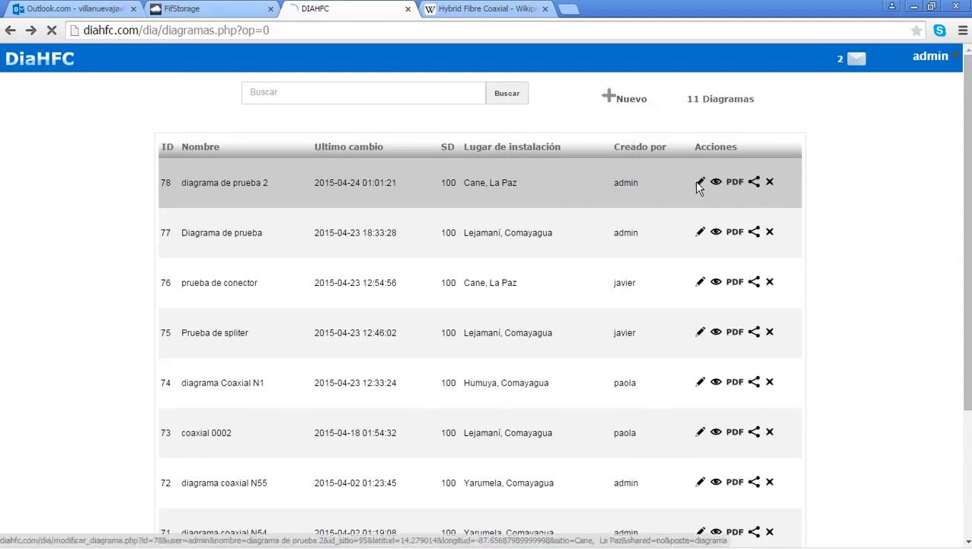
Step: Reopen diagrama de prueba 2 and inspect the park section and eastern end of the line
left_click(700, 183)
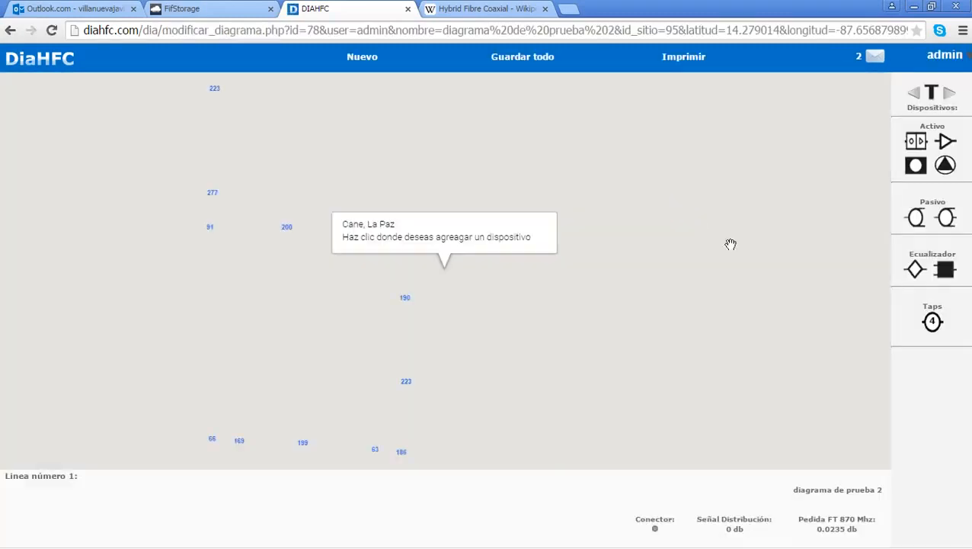
left_click_drag(556, 329, 455, 182)
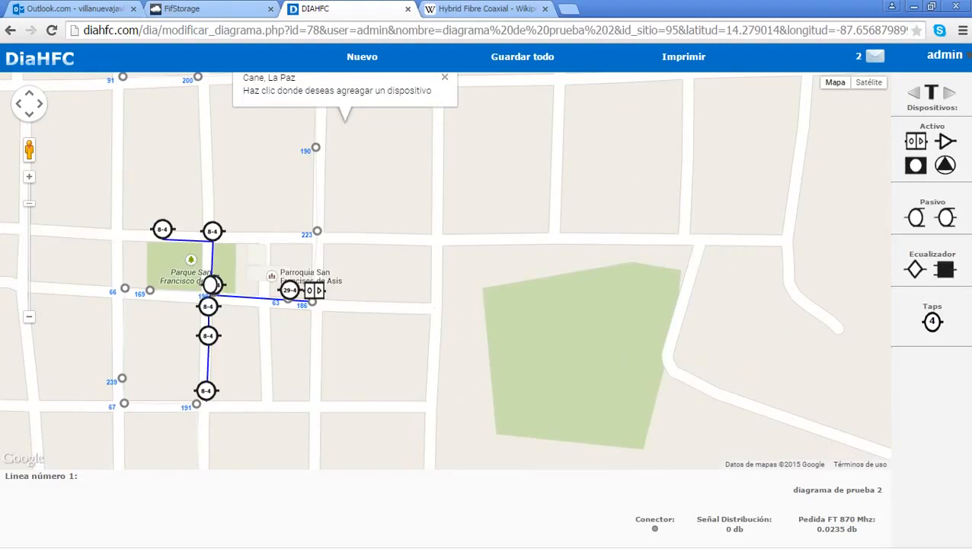
scroll(464, 263, "up", 1)
left_click_drag(312, 302, 631, 291)
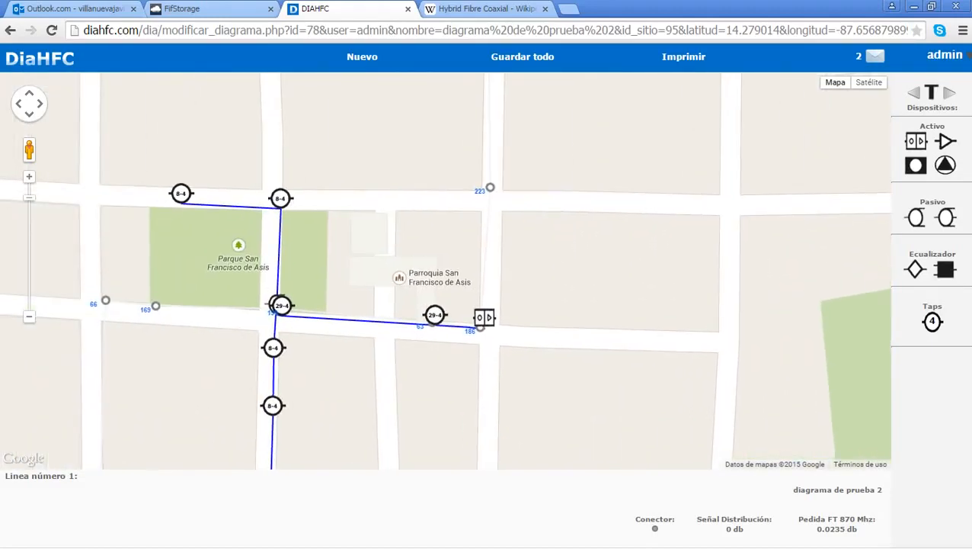
left_click_drag(660, 334, 634, 217)
scroll(573, 233, "up", 1)
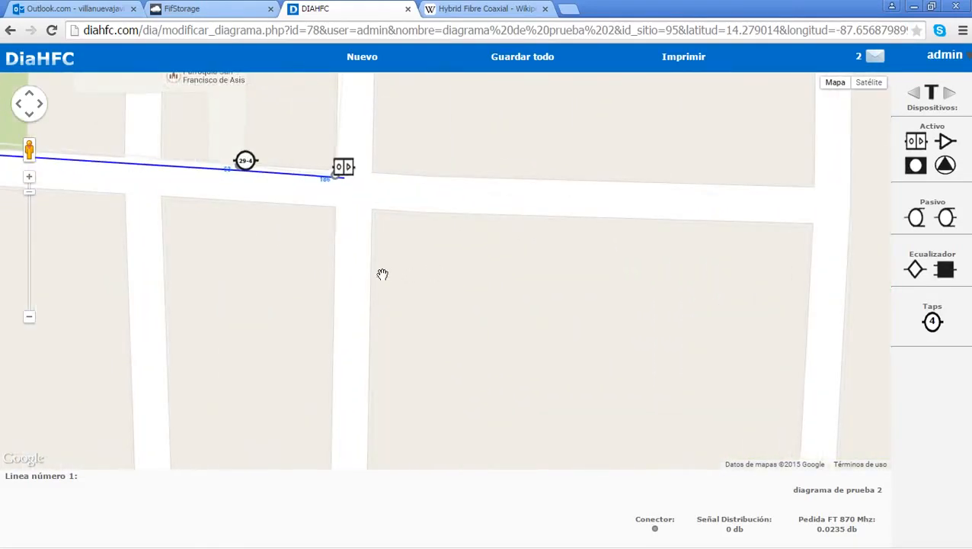
left_click_drag(366, 275, 628, 291)
scroll(233, 187, "up", 1)
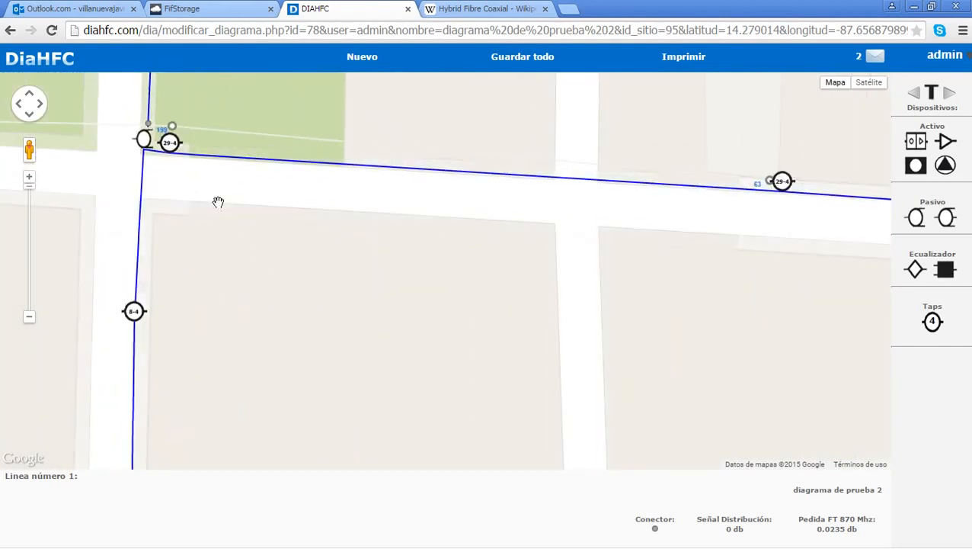
scroll(220, 195, "down", 1)
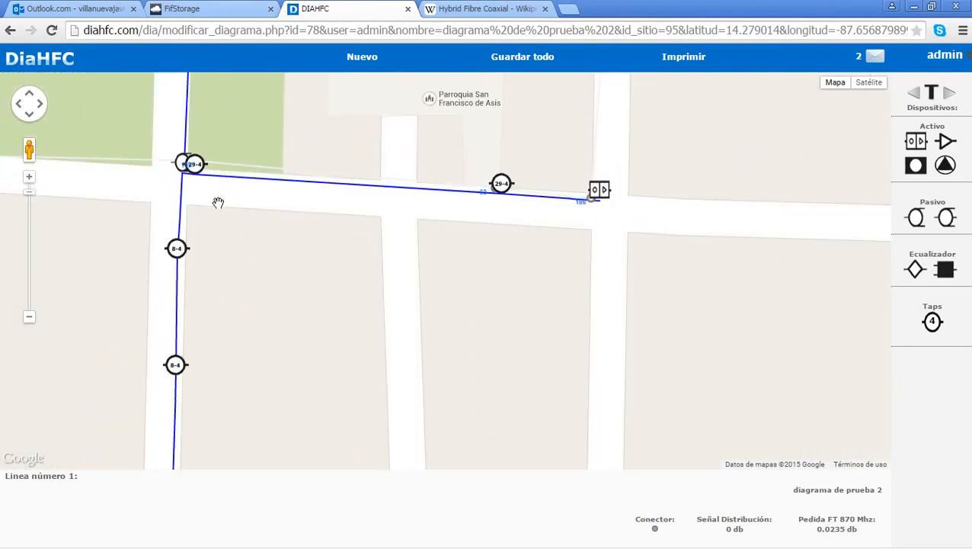
left_click_drag(204, 213, 293, 213)
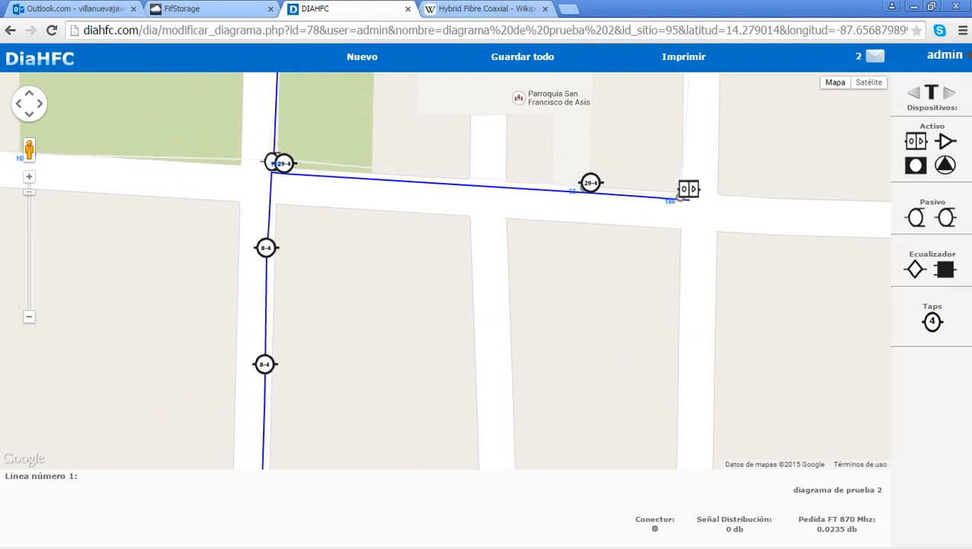
scroll(279, 175, "down", 3)
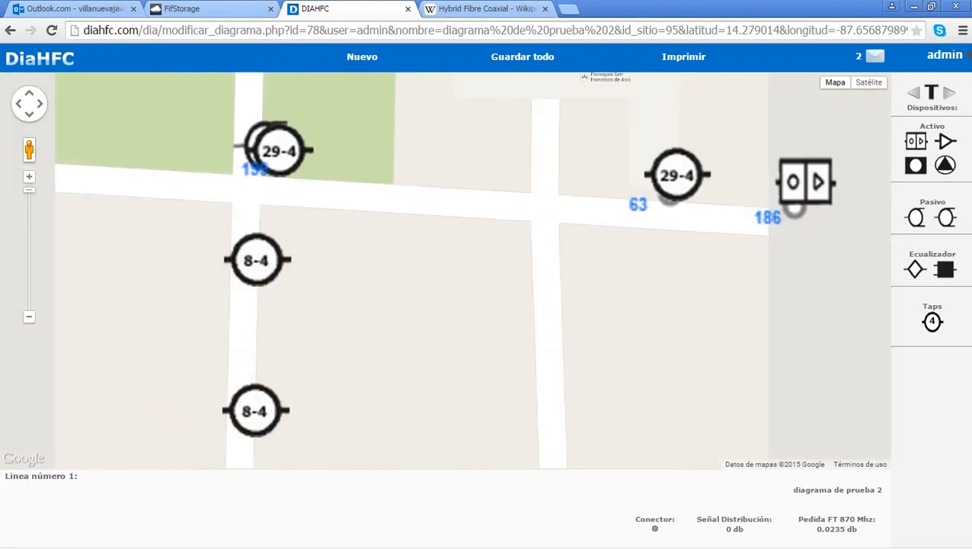
scroll(299, 177, "up", 2)
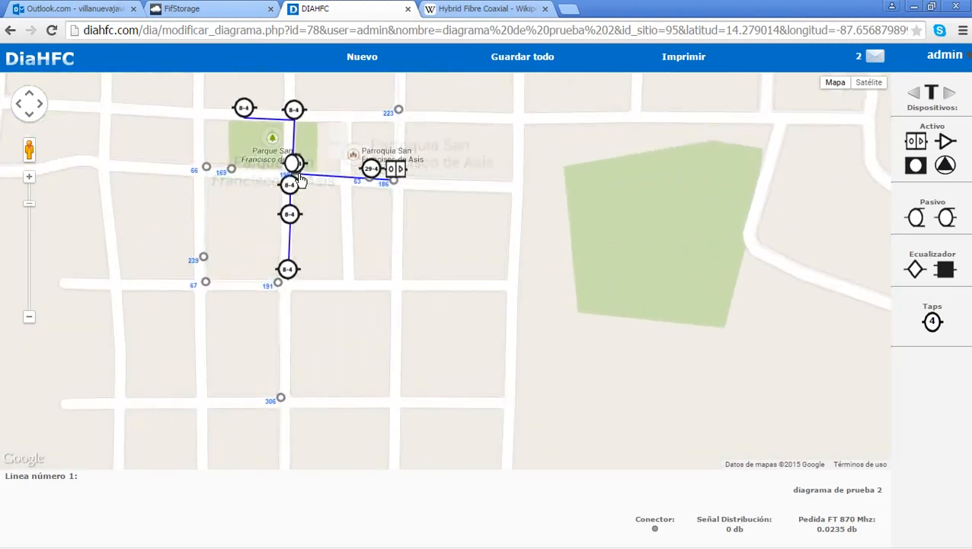
Step: Inspect the park junction, church-side 29-4 tap and line end, then return home
left_click_drag(326, 188, 408, 212)
scroll(362, 194, "up", 1)
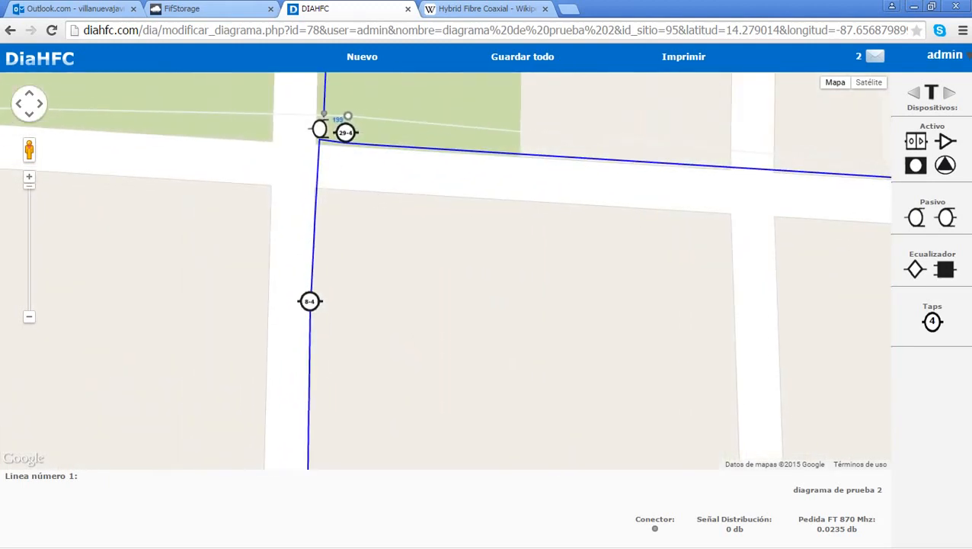
left_click_drag(697, 124, 477, 239)
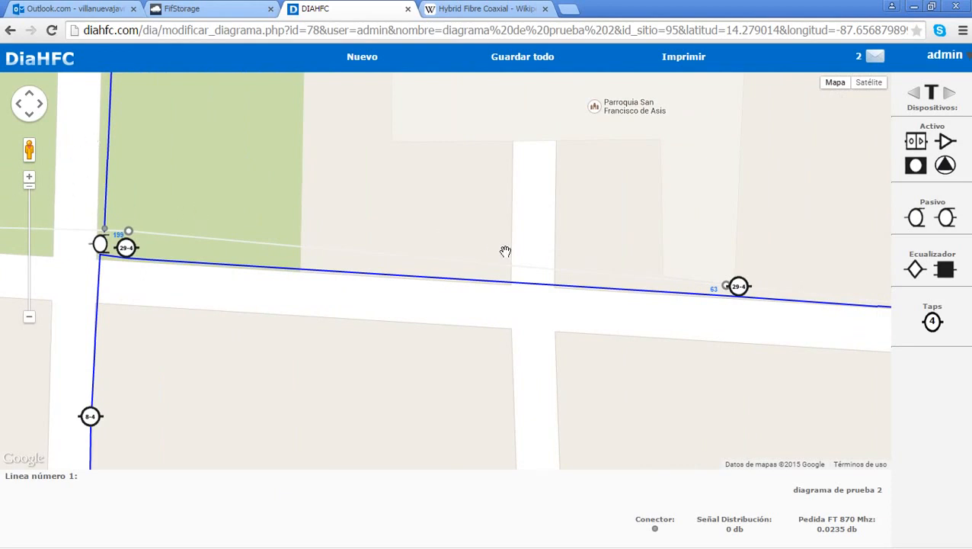
scroll(506, 251, "down", 2)
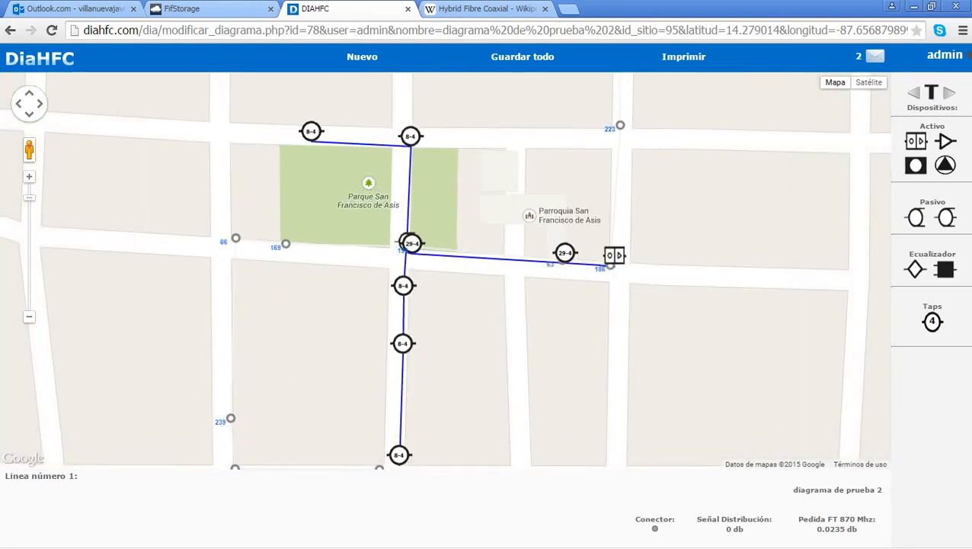
left_click_drag(472, 321, 558, 305)
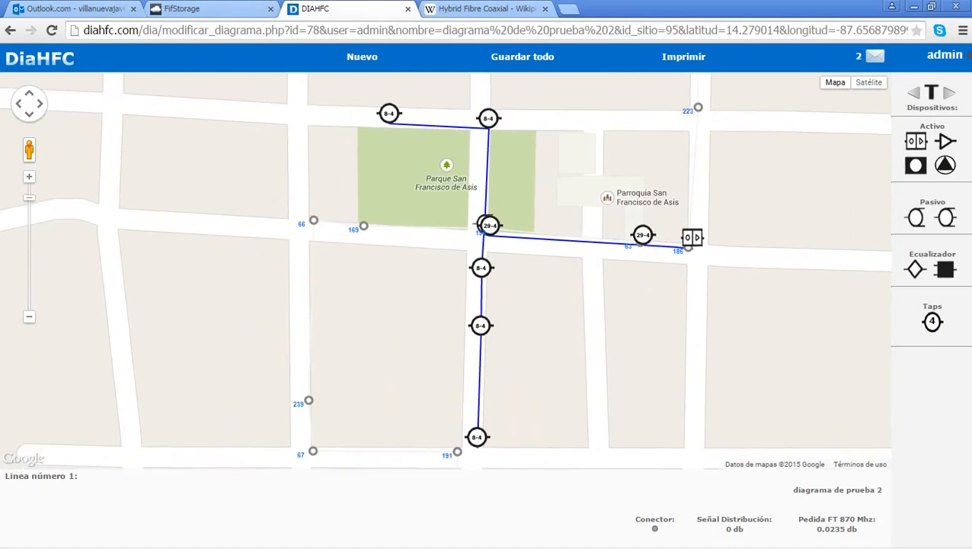
scroll(557, 284, "down", 1)
scroll(558, 284, "up", 3)
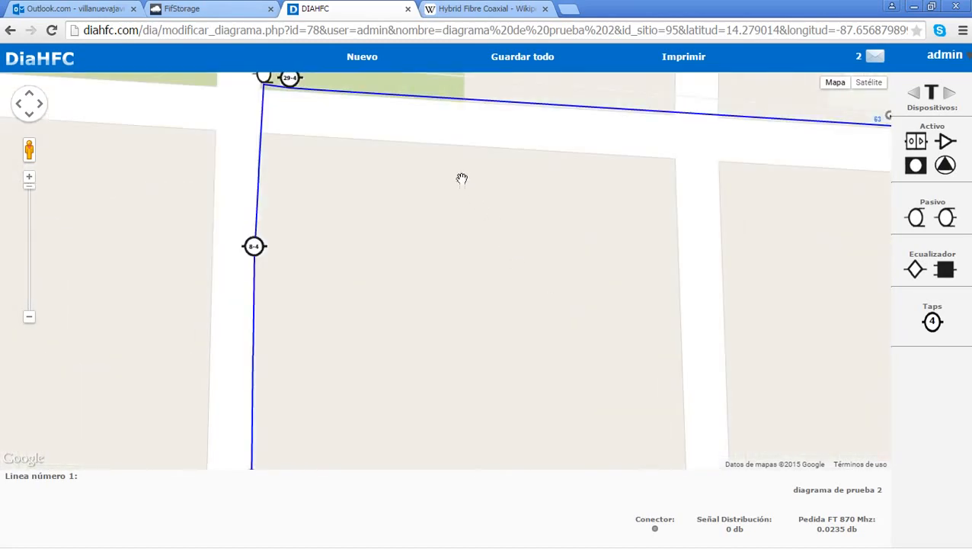
left_click_drag(462, 178, 511, 311)
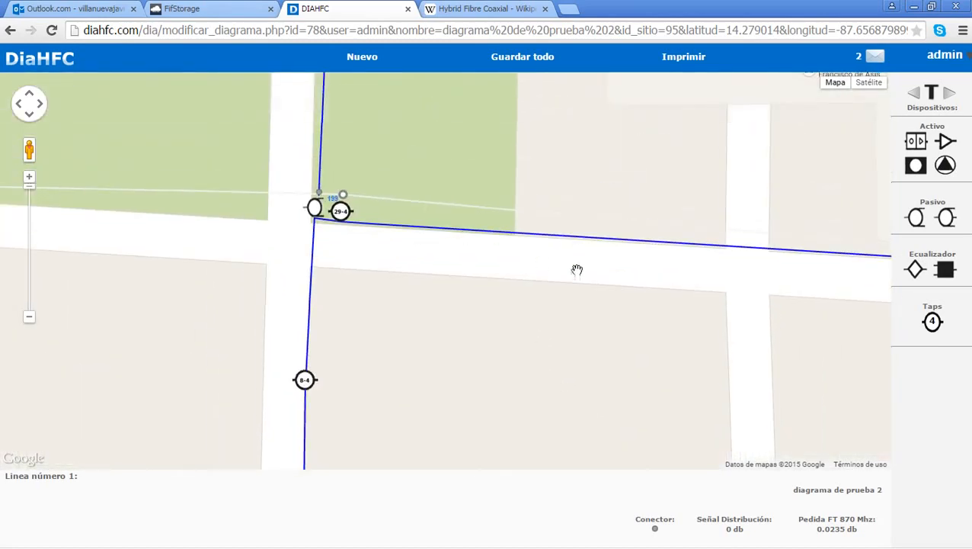
left_click_drag(577, 269, 291, 282)
left_click_drag(663, 276, 347, 275)
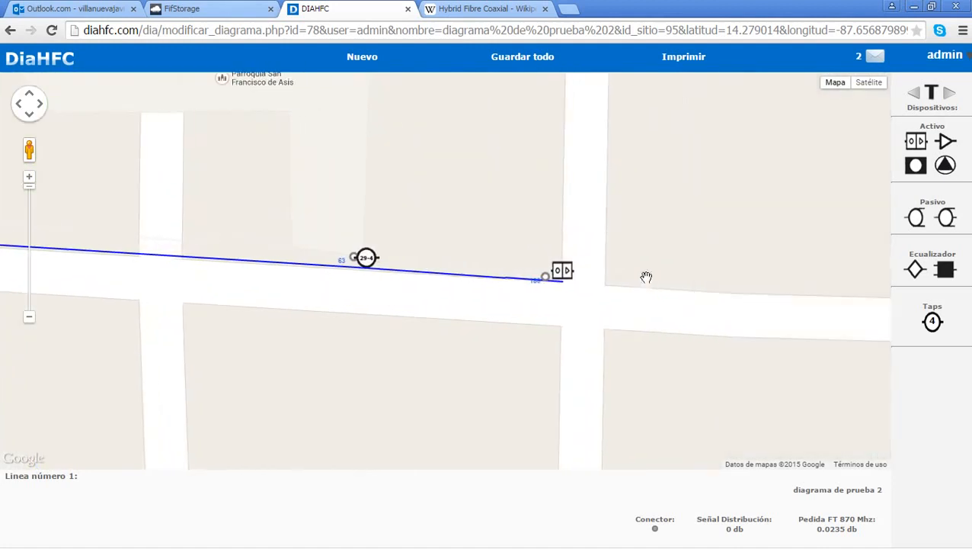
left_click_drag(605, 183, 577, 308)
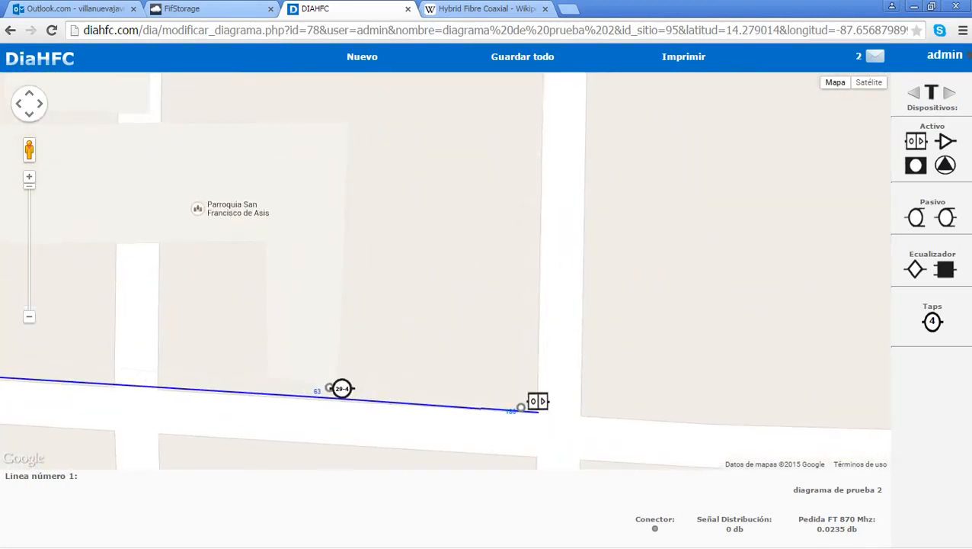
left_click(61, 60)
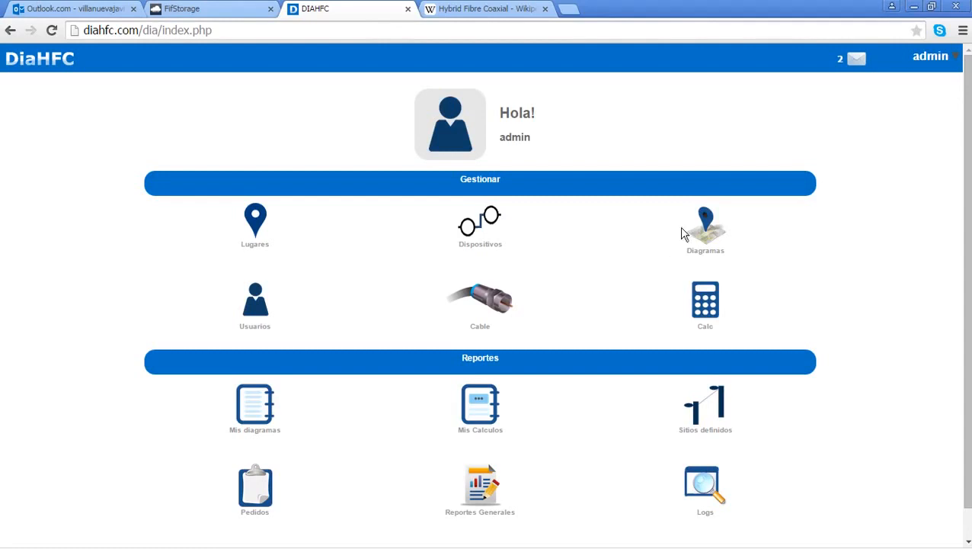
Step: Add a Nodo optico row for trunk N22 at distance 0, giving 45.00 signal
scroll(662, 282, "down", 1)
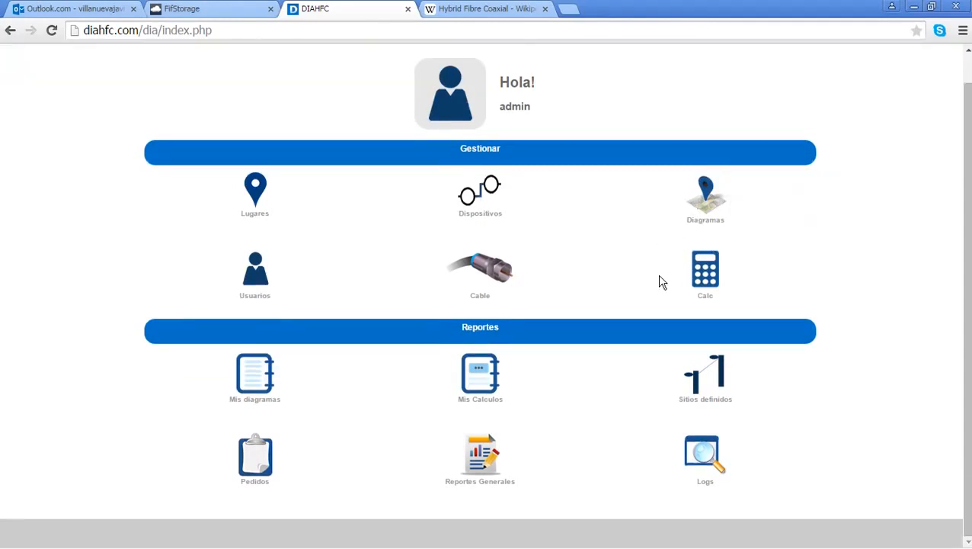
left_click(707, 269)
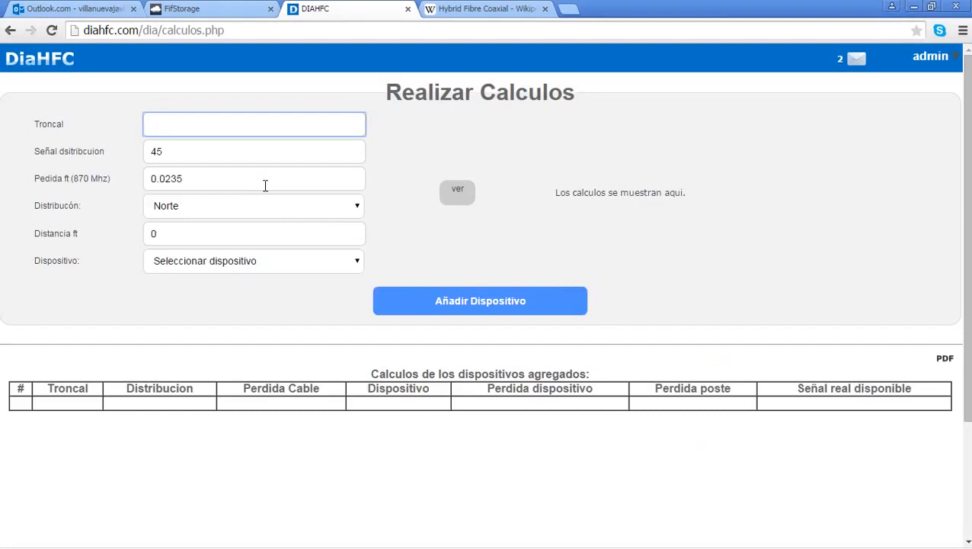
left_click(265, 184)
left_click(212, 220)
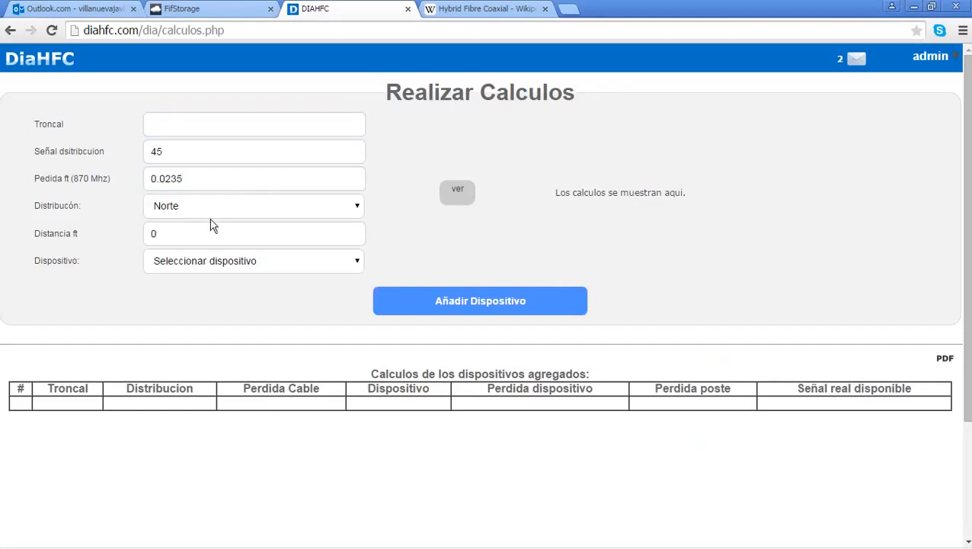
left_click(211, 238)
left_click(192, 126)
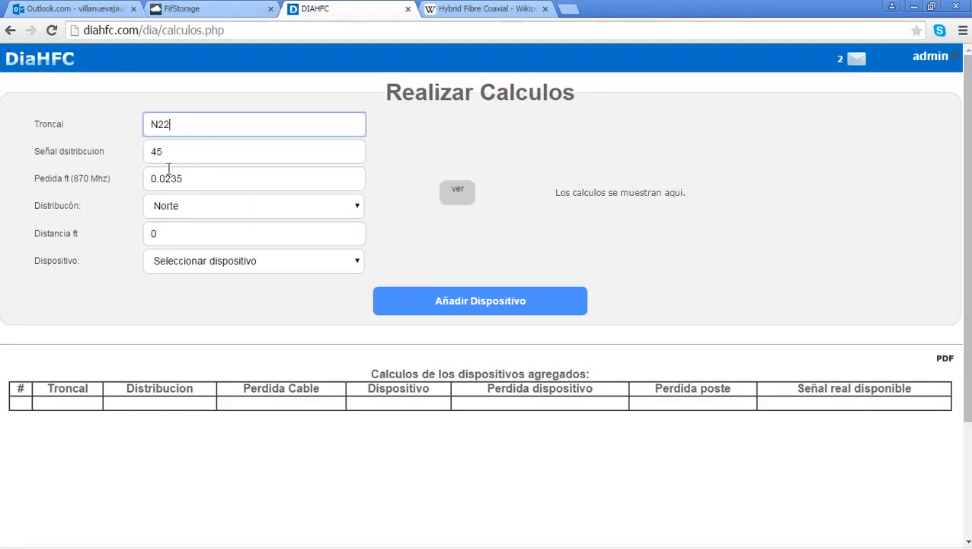
left_click(178, 227)
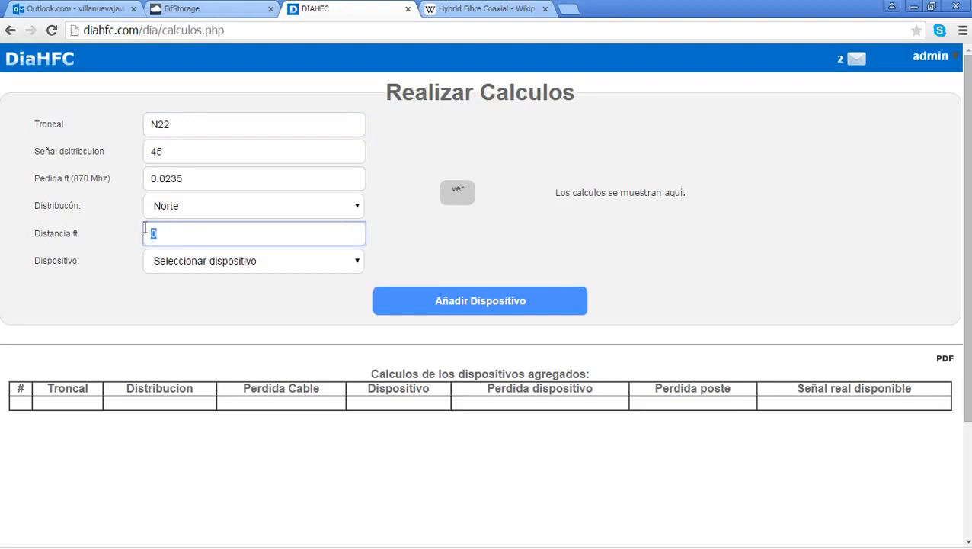
left_click(256, 260)
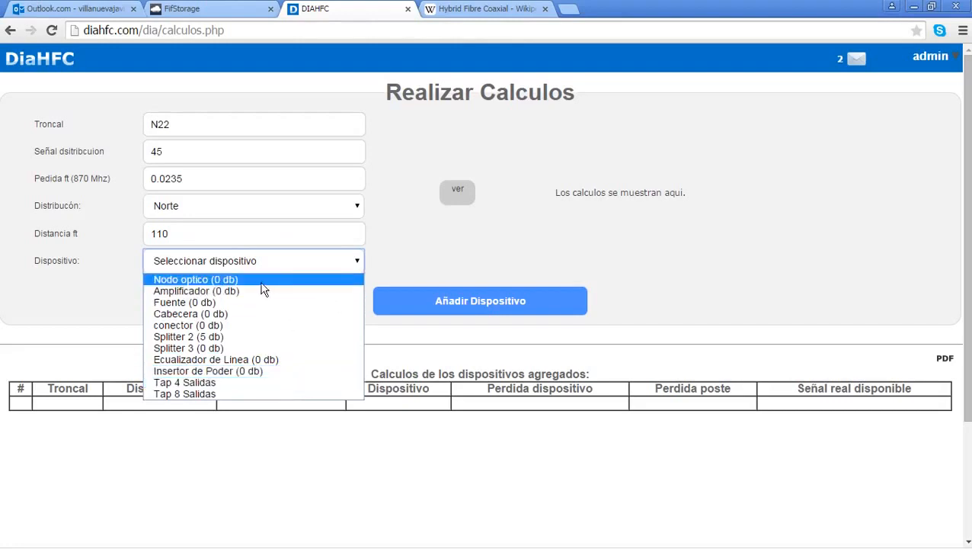
left_click(229, 278)
left_click(189, 232)
type("0")
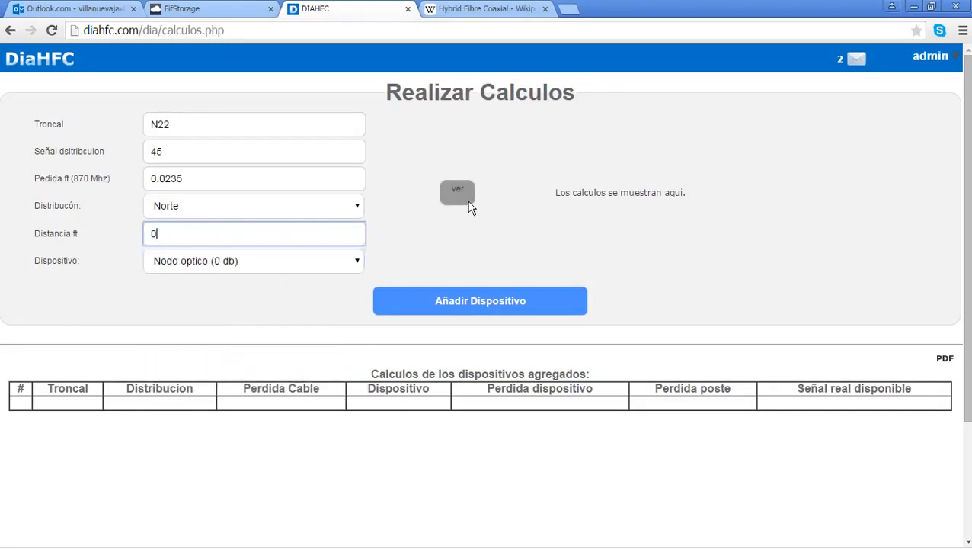
left_click(458, 195)
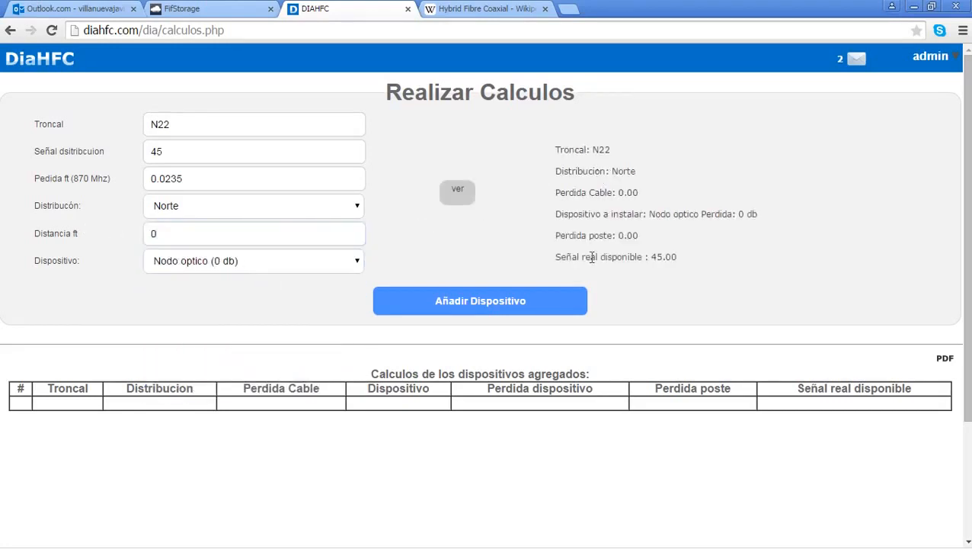
left_click(567, 300)
left_click_drag(639, 260, 669, 259)
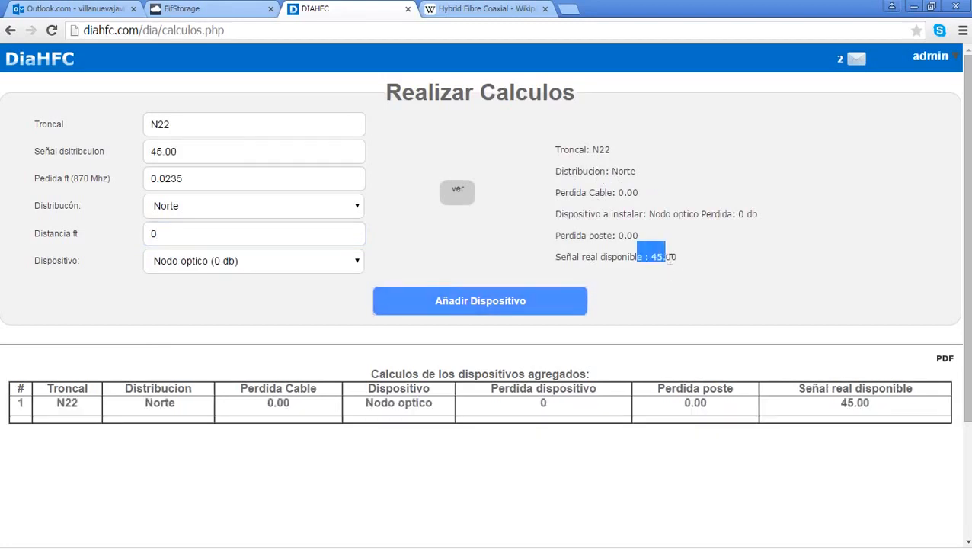
left_click(561, 265)
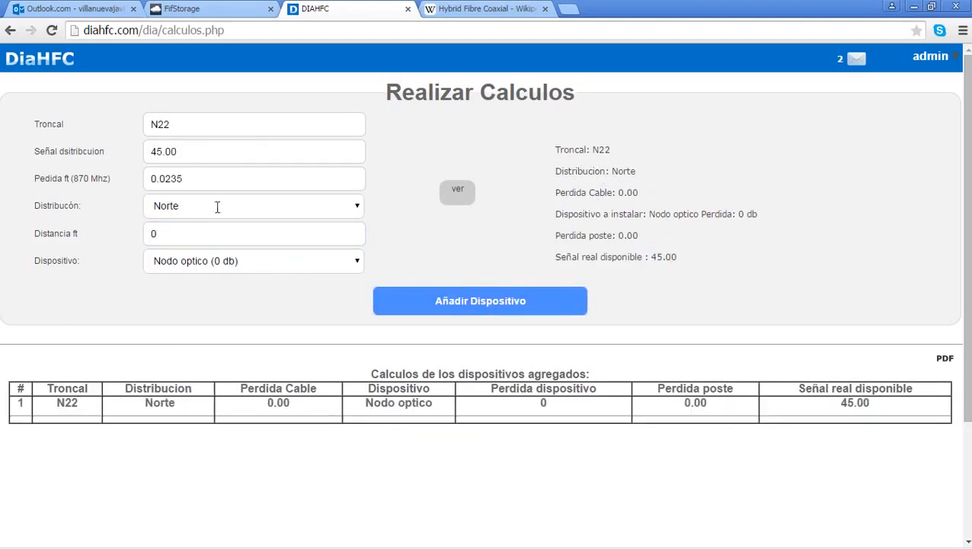
Step: Add a Tap 4 Salidas row (Tap 29.4), leaving 40.95 signal available
left_click(219, 233)
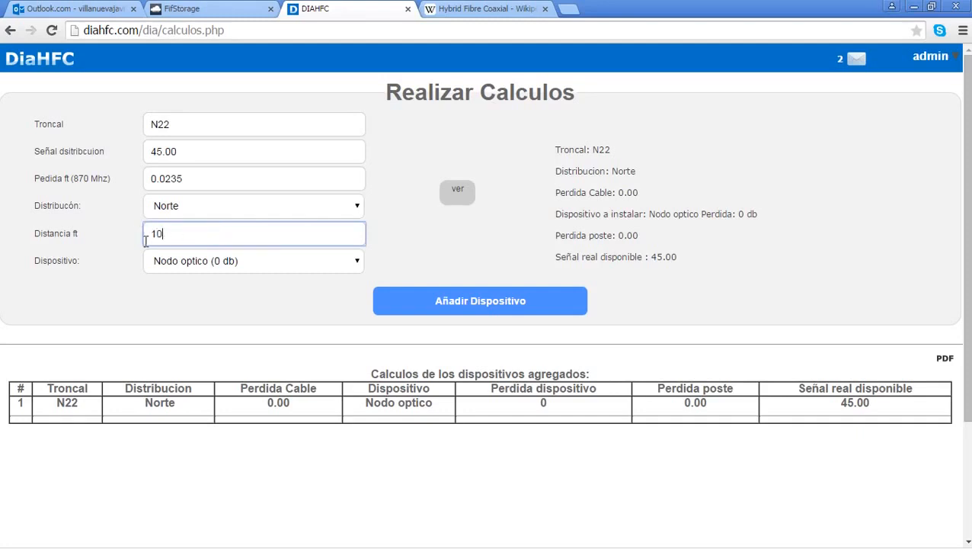
left_click(275, 263)
left_click(266, 381)
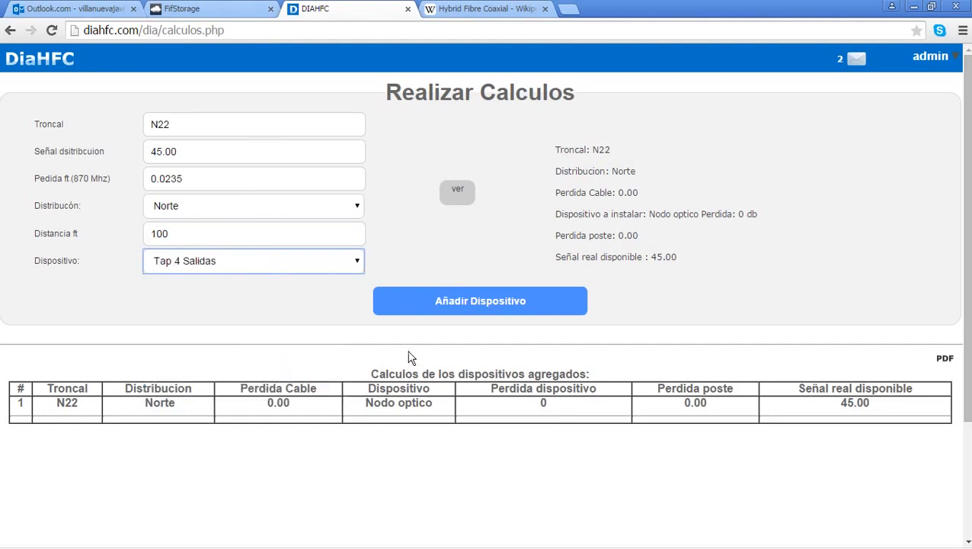
left_click(292, 260)
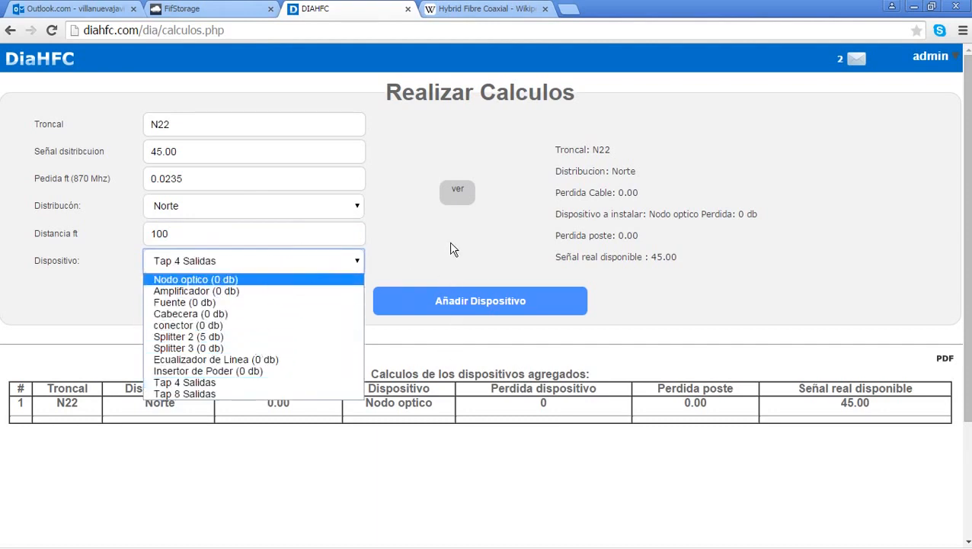
left_click(458, 191)
left_click(523, 305)
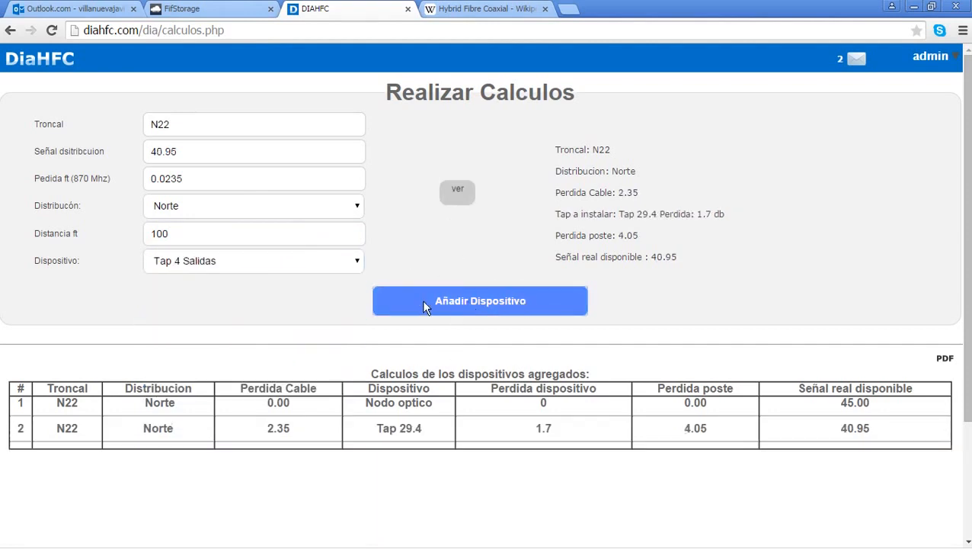
double_click(562, 416)
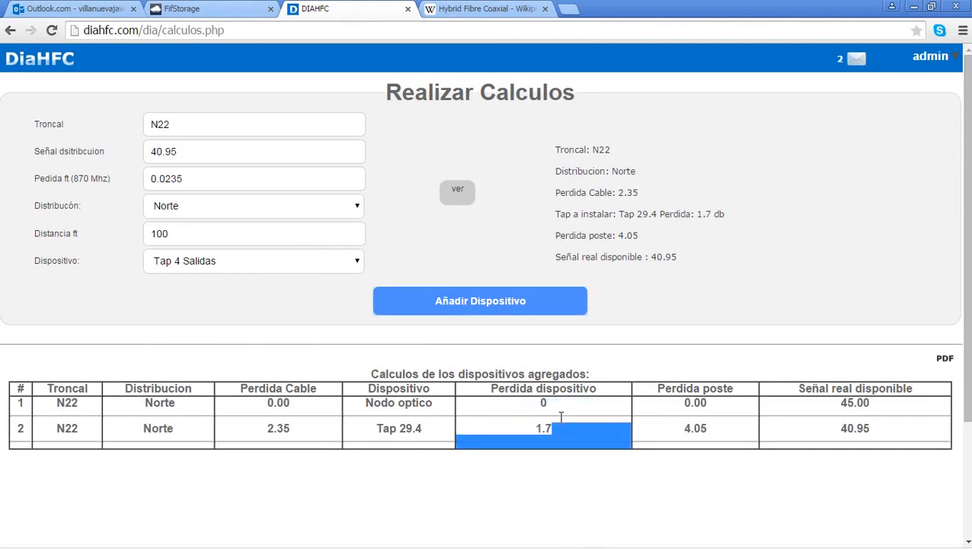
left_click(193, 424)
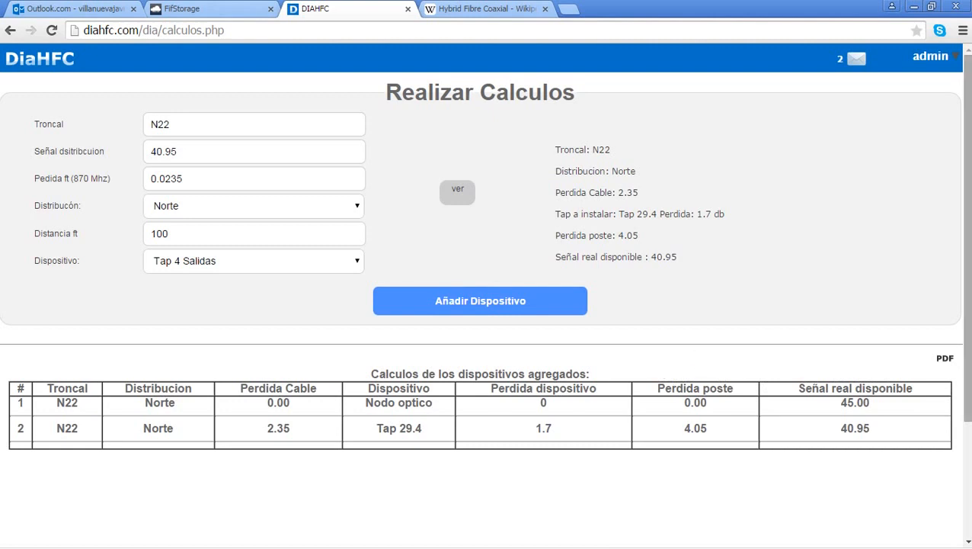
left_click(945, 359)
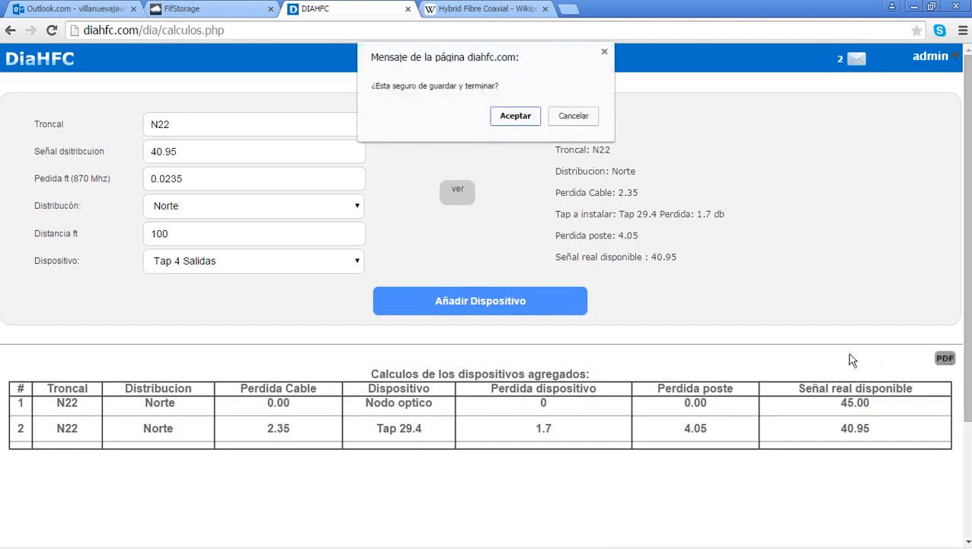
Step: Confirm saving the calculation as Calculo, producing the 100-Calculo report
left_click(523, 121)
left_click(505, 157)
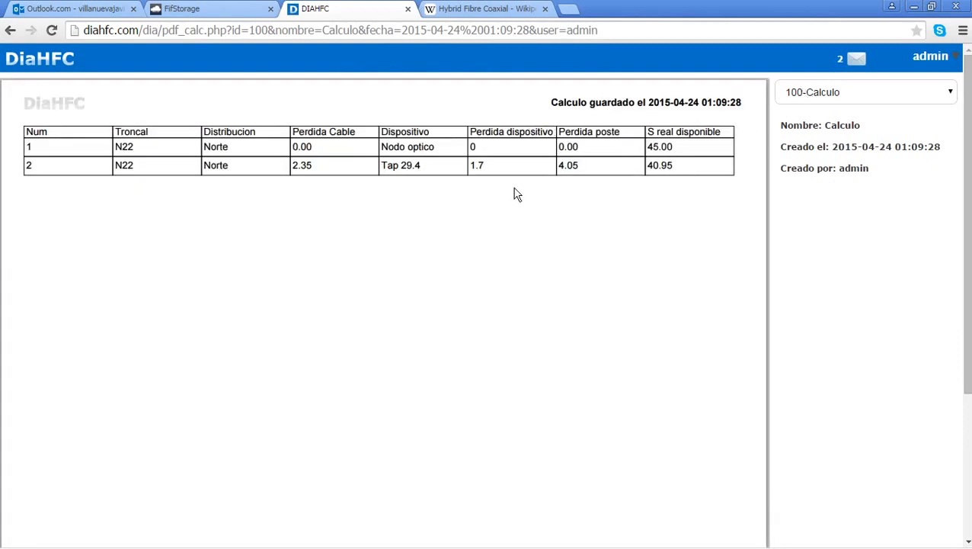
Step: View diagram 78 (diagrama de prueba 2, Cane, La Paz) on its map, then go home
left_click(48, 61)
scroll(560, 246, "down", 1)
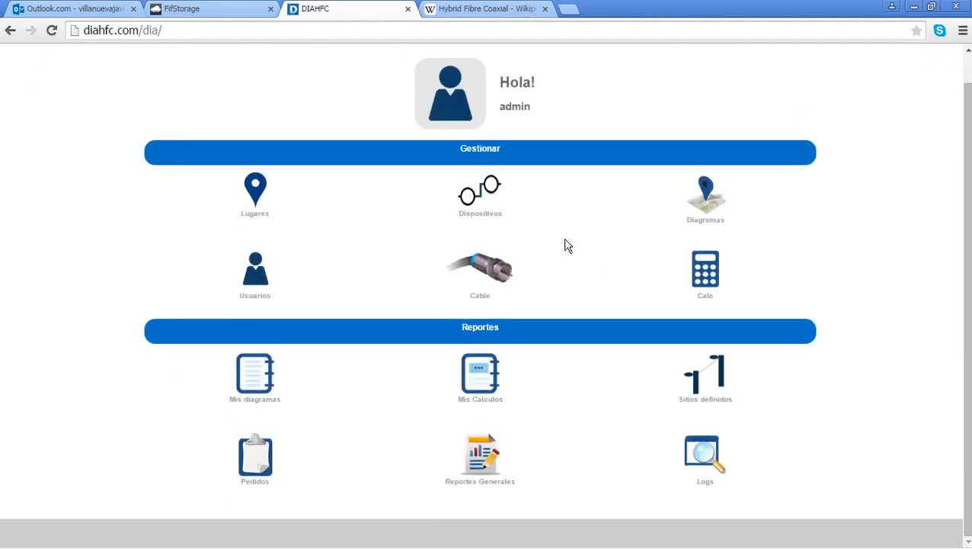
left_click(697, 201)
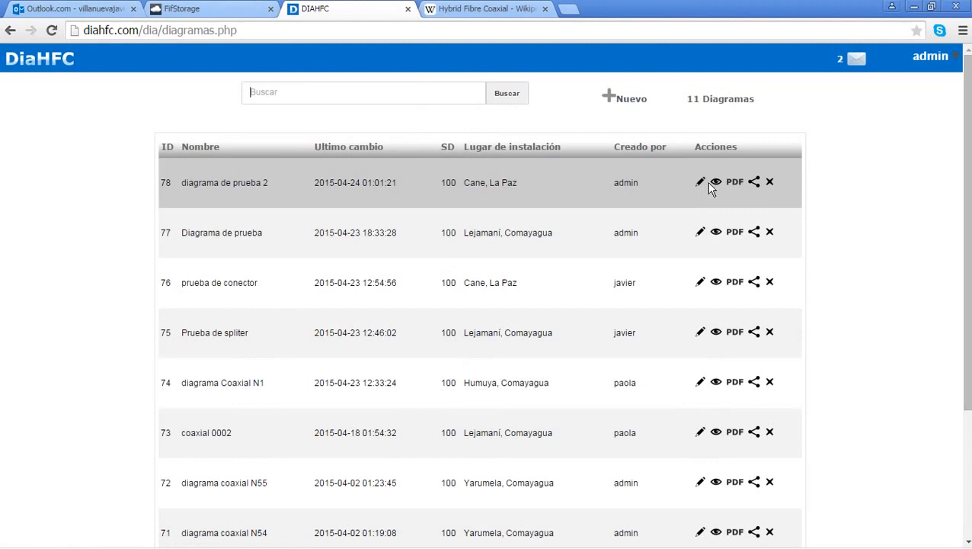
left_click(717, 183)
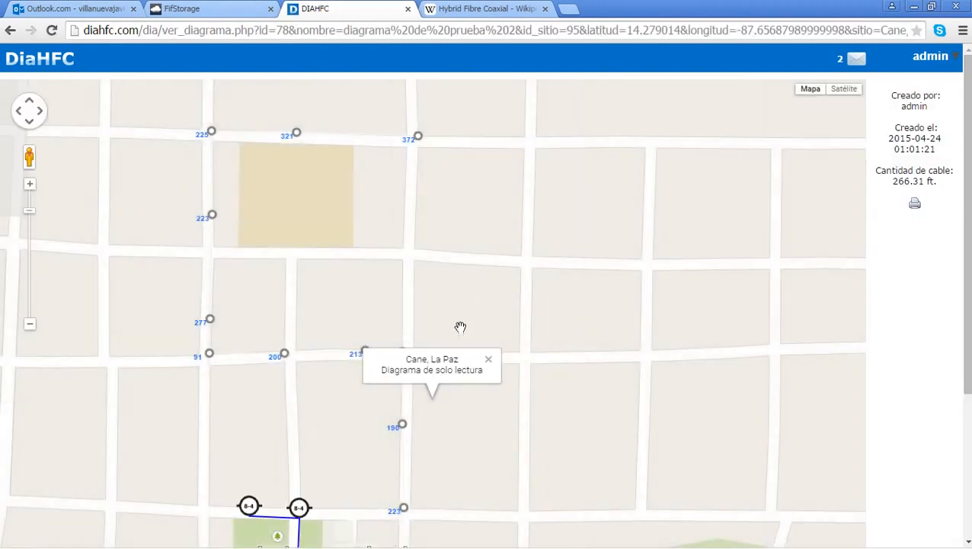
scroll(600, 262, "up", 1)
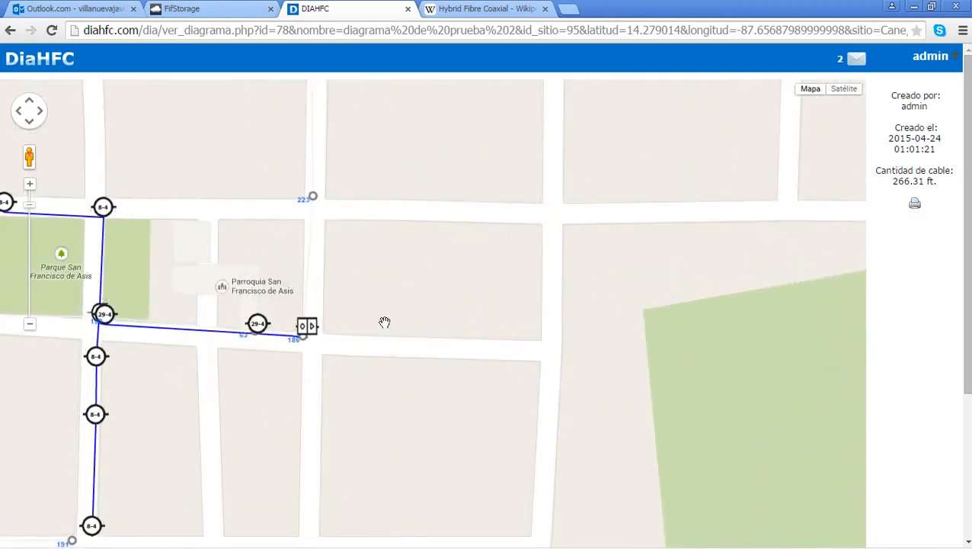
left_click_drag(384, 321, 629, 266)
scroll(434, 322, "up", 1)
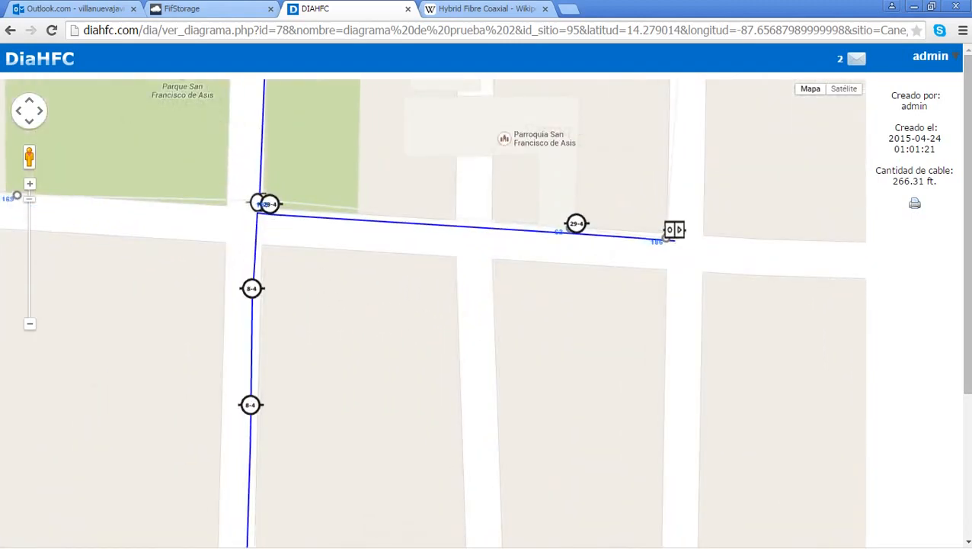
left_click(58, 59)
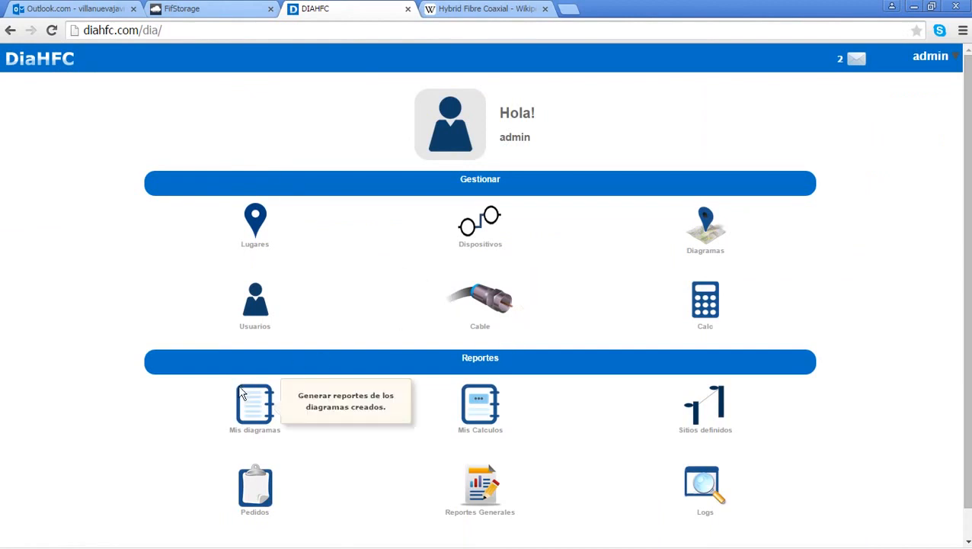
left_click(257, 494)
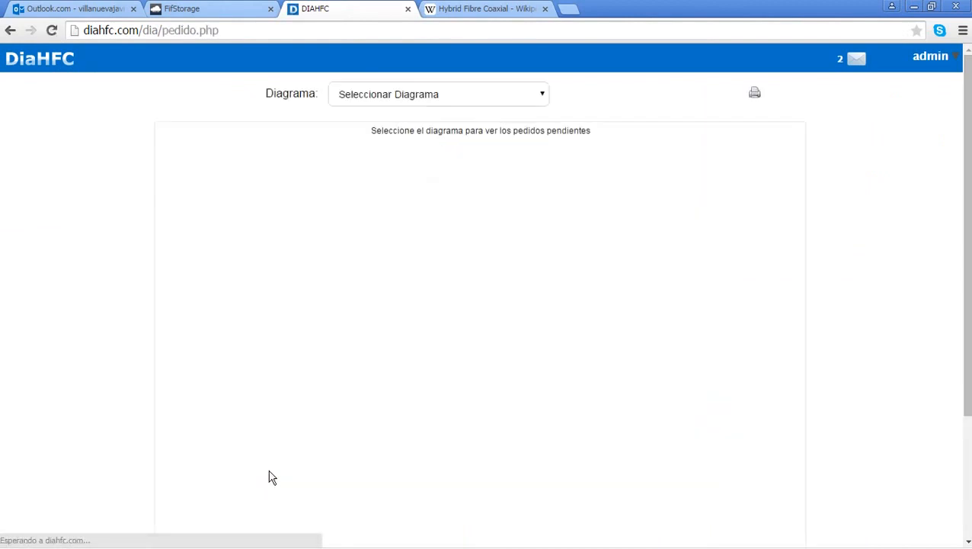
left_click(461, 101)
left_click(456, 112)
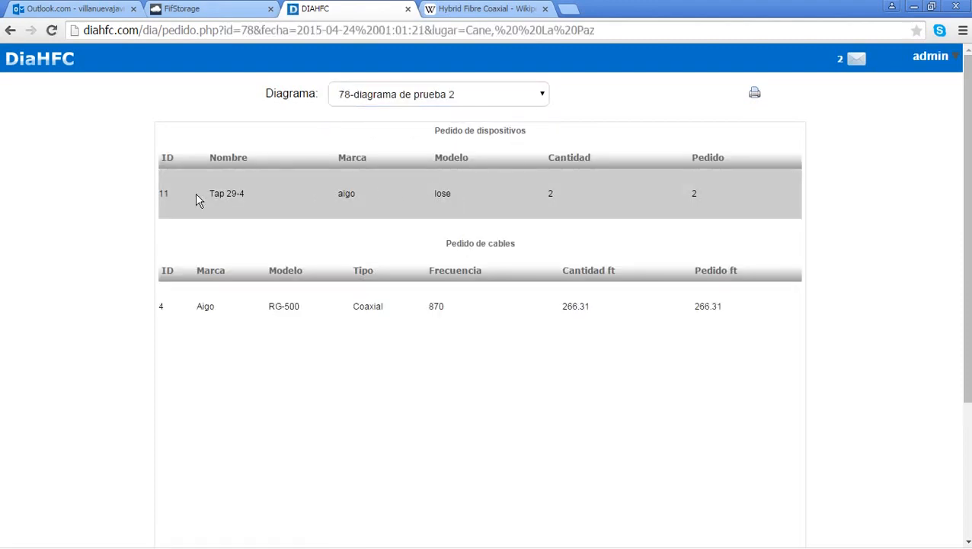
left_click_drag(196, 200, 358, 200)
left_click(243, 206)
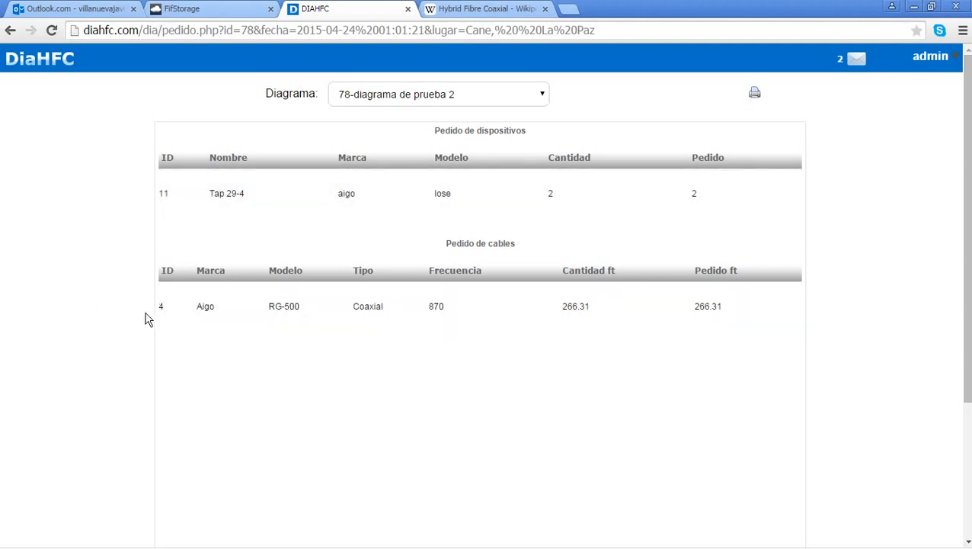
left_click_drag(695, 304, 742, 305)
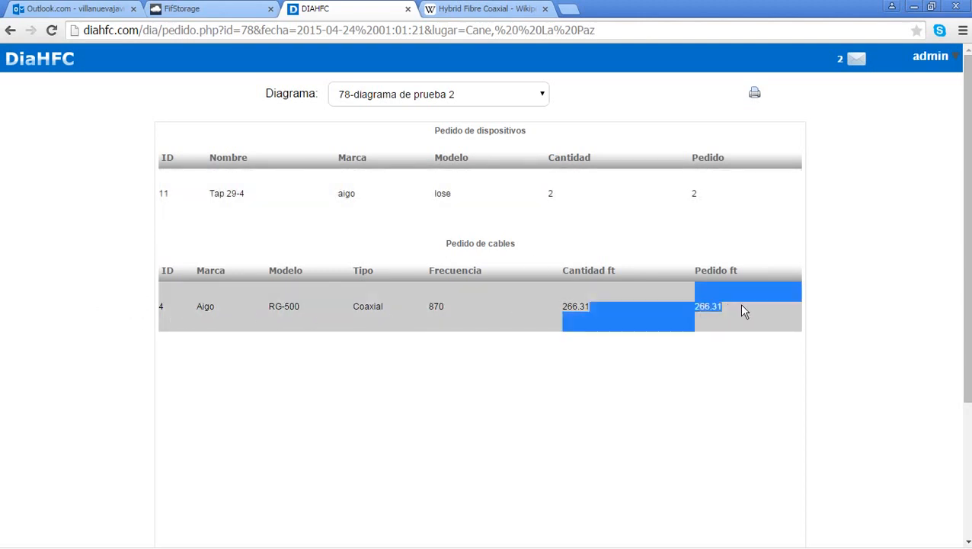
left_click(742, 305)
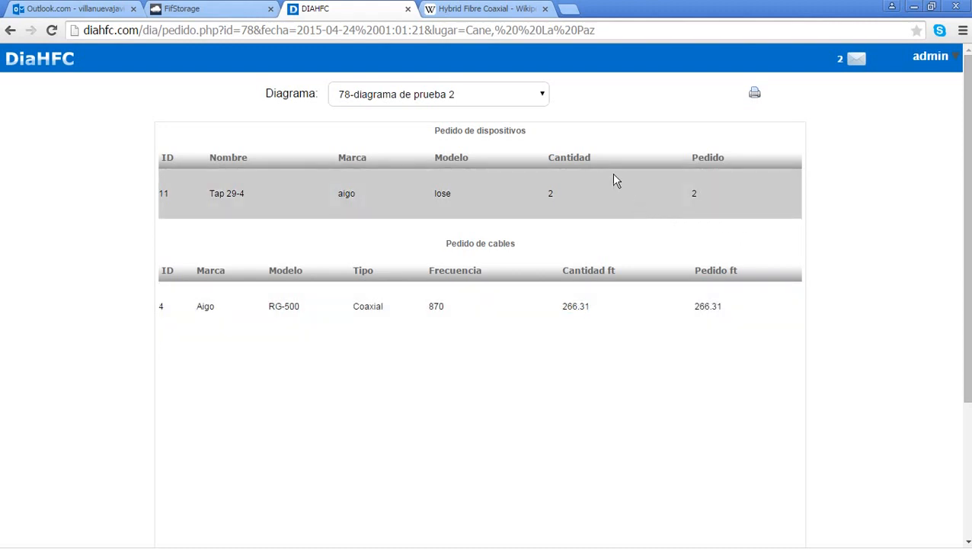
left_click(42, 50)
scroll(458, 282, "down", 1)
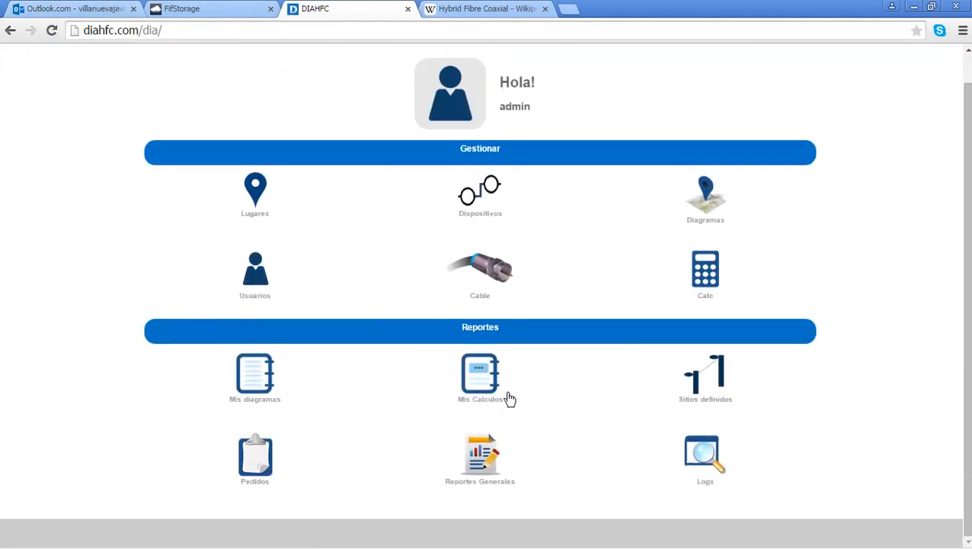
Step: Show the devices report for diagrama de prueba 2 - Cane, La Paz in Reportes Generales
left_click(481, 454)
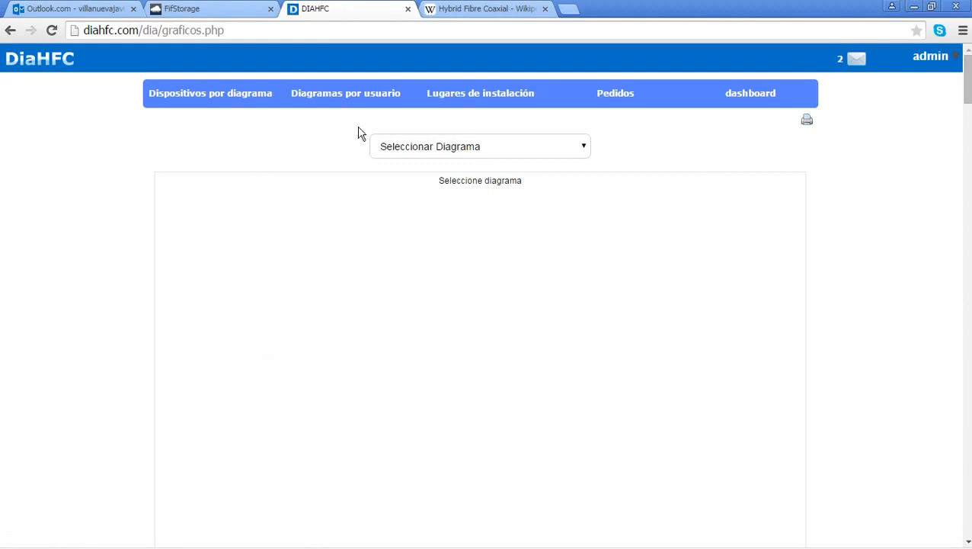
left_click(423, 147)
left_click(431, 177)
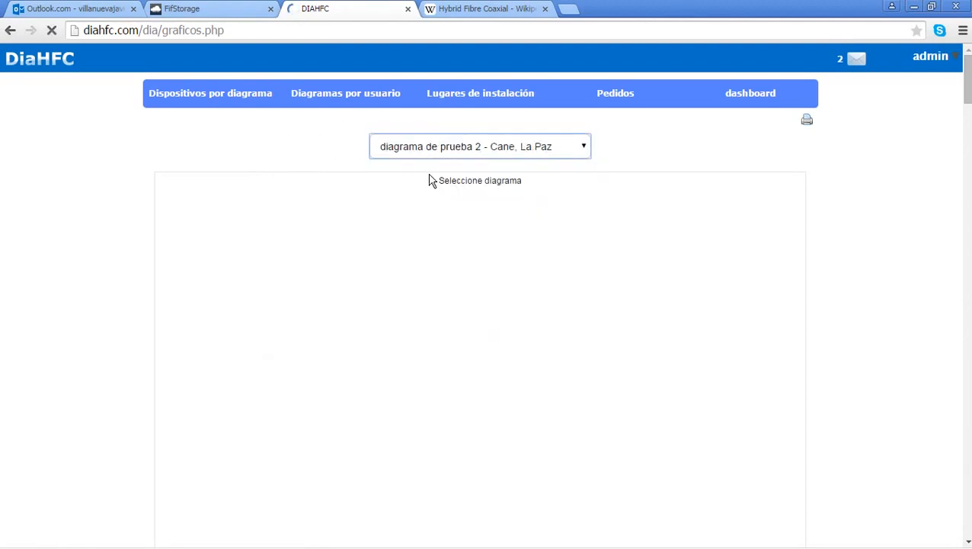
scroll(404, 267, "down", 4)
scroll(353, 204, "up", 4)
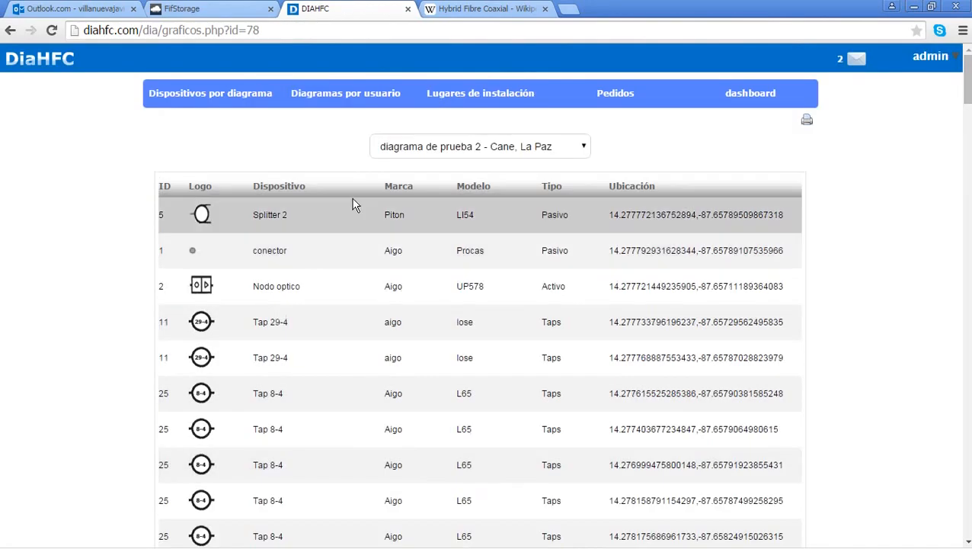
left_click(231, 94)
scroll(474, 253, "down", 4)
scroll(474, 253, "up", 3)
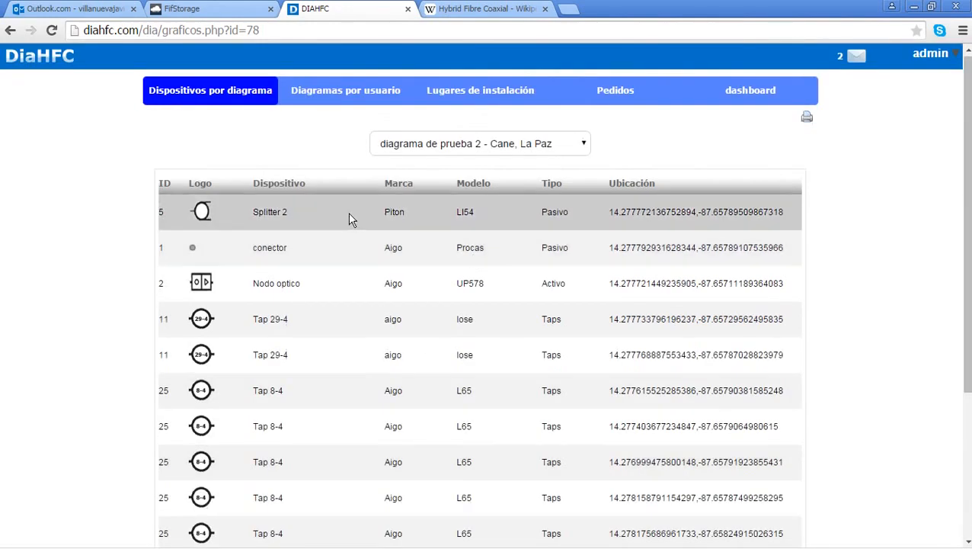
scroll(353, 243, "down", 2)
scroll(311, 303, "up", 2)
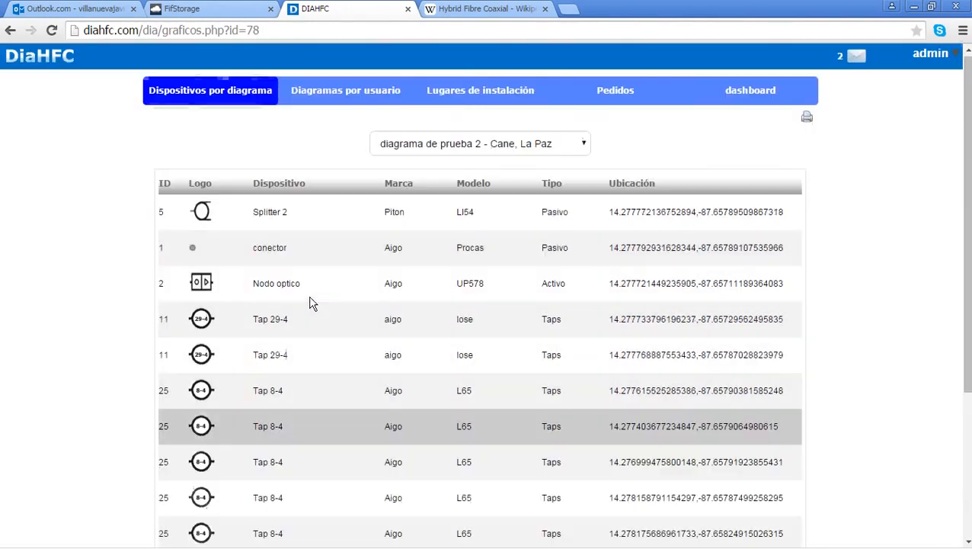
left_click_drag(252, 282, 303, 284)
left_click(282, 258)
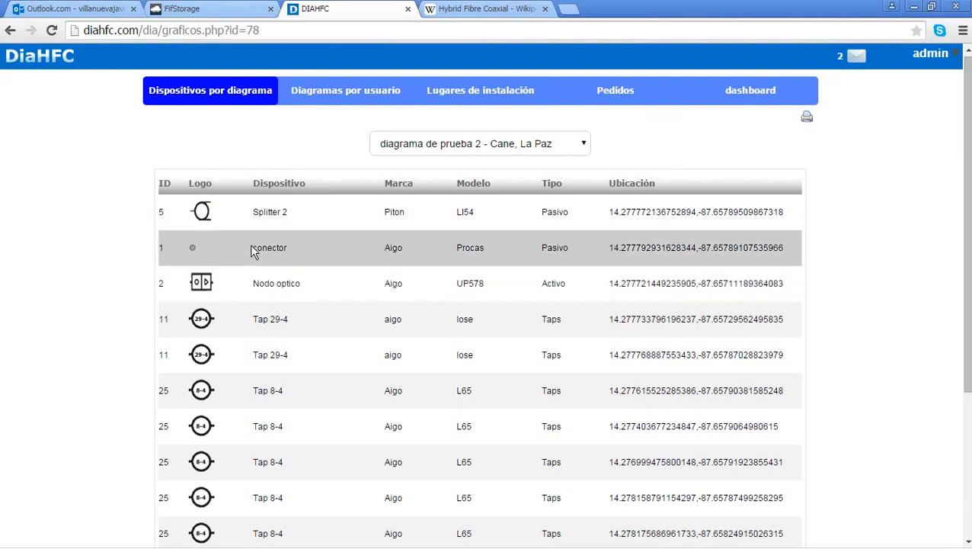
left_click_drag(254, 252, 298, 210)
left_click(255, 211)
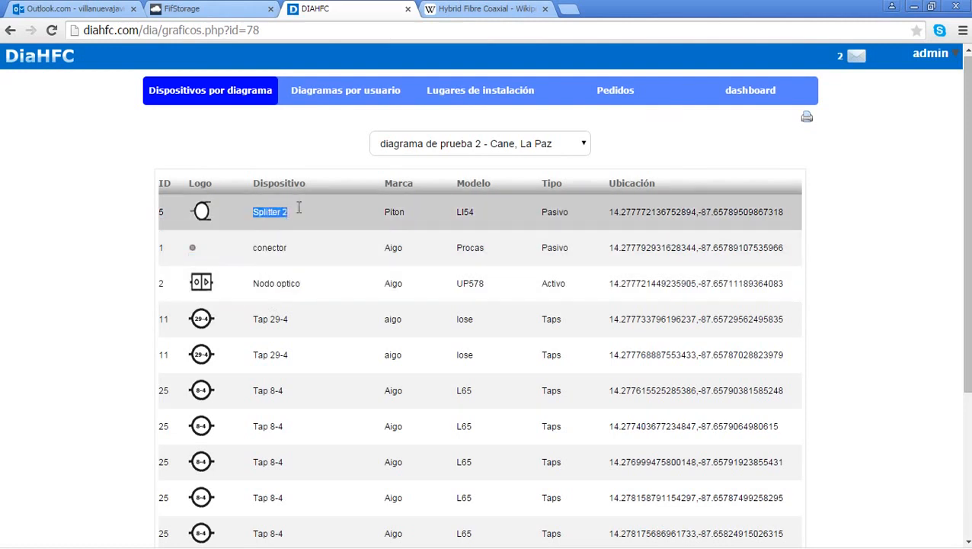
Step: Check the diagrams-per-user, installation-site map and device-order (Pedidos) reports
left_click(334, 89)
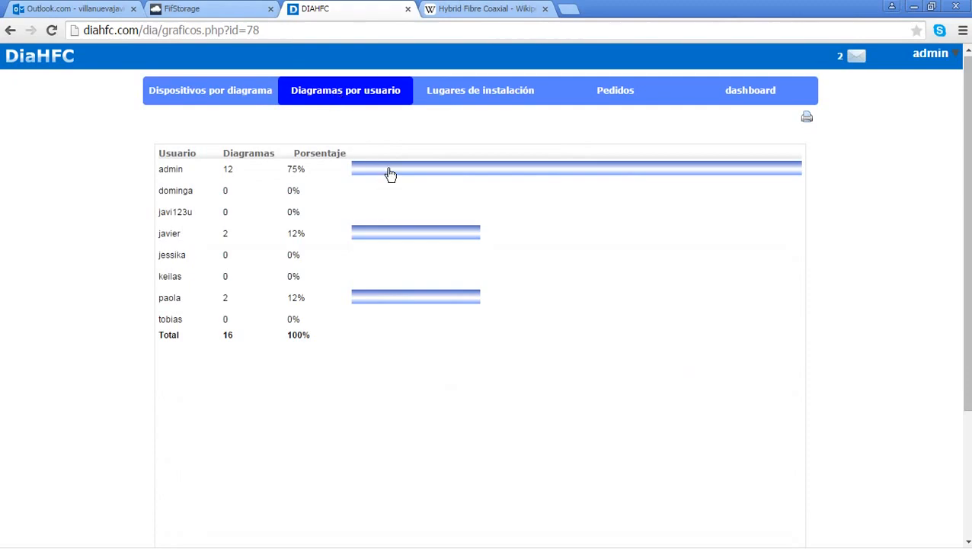
left_click(451, 98)
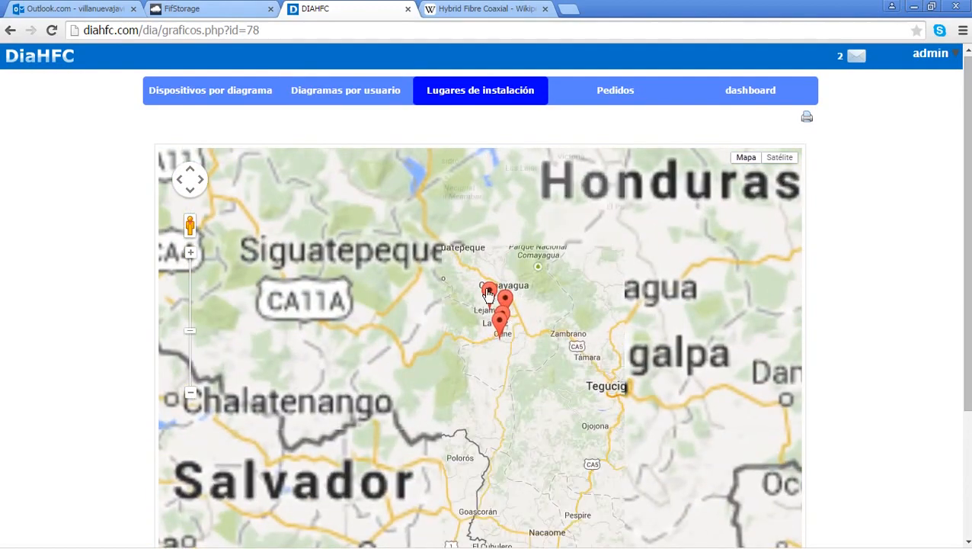
scroll(521, 308, "up", 1)
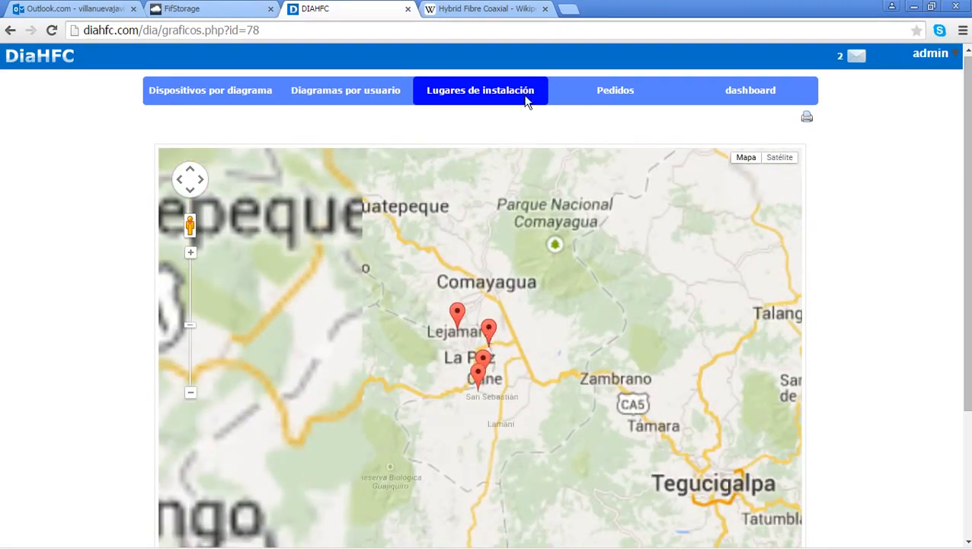
left_click(610, 93)
scroll(561, 267, "down", 6)
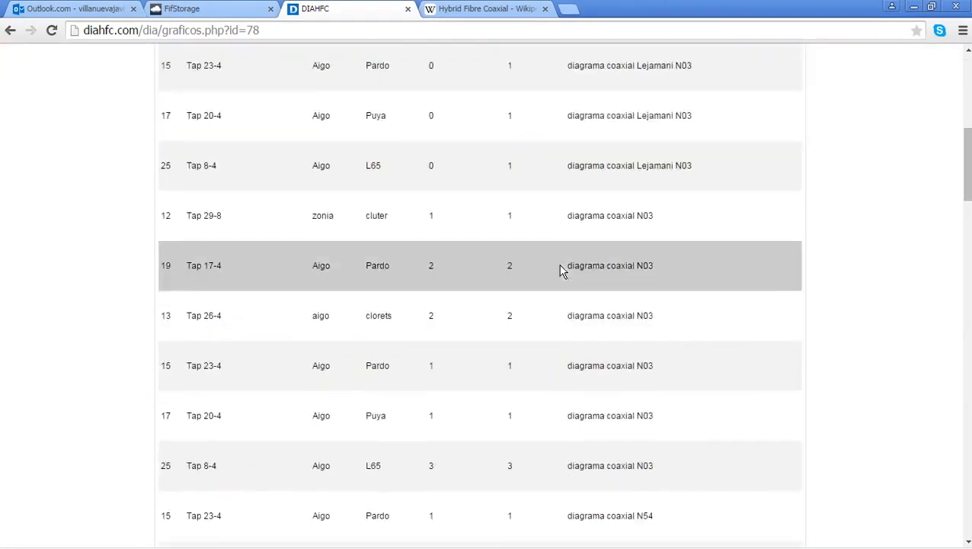
scroll(562, 267, "up", 6)
left_click(744, 97)
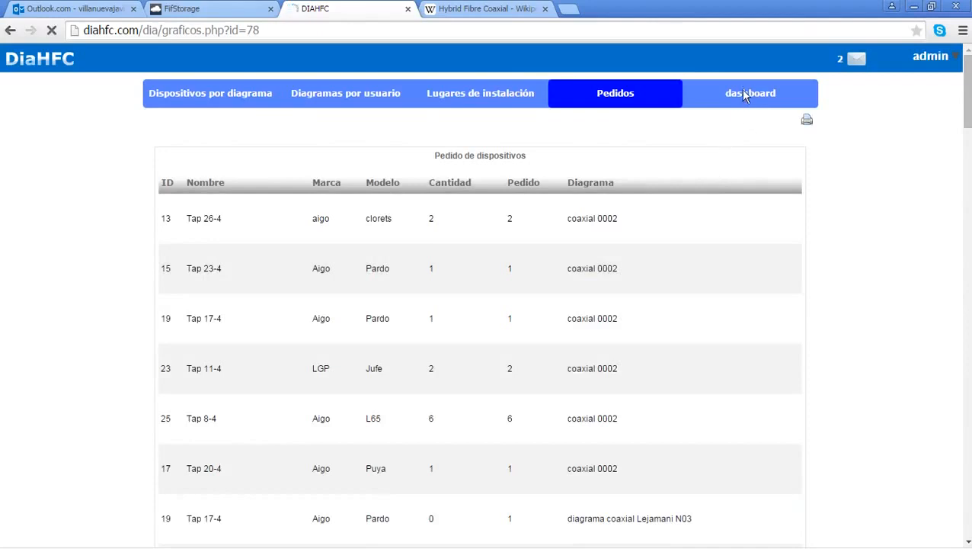
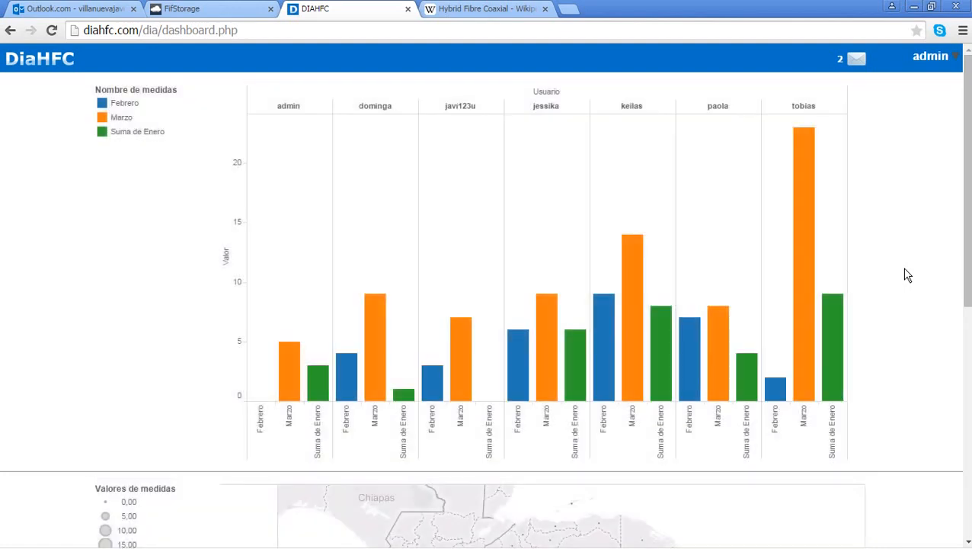
Step: Highlight admin's bars in the dashboard chart, then each following user's bars in turn
scroll(907, 276, "down", 7)
scroll(907, 276, "up", 7)
left_click(304, 107)
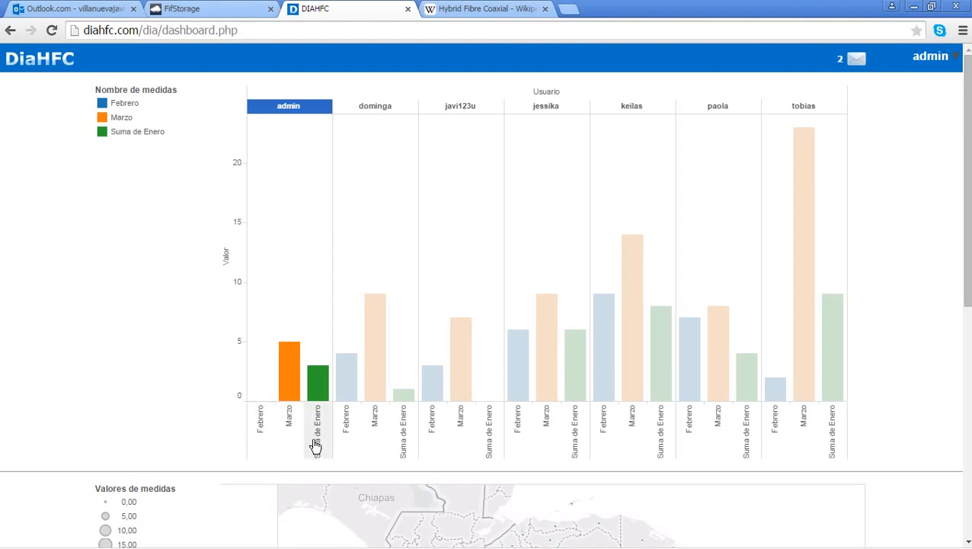
mouse_move(282, 391)
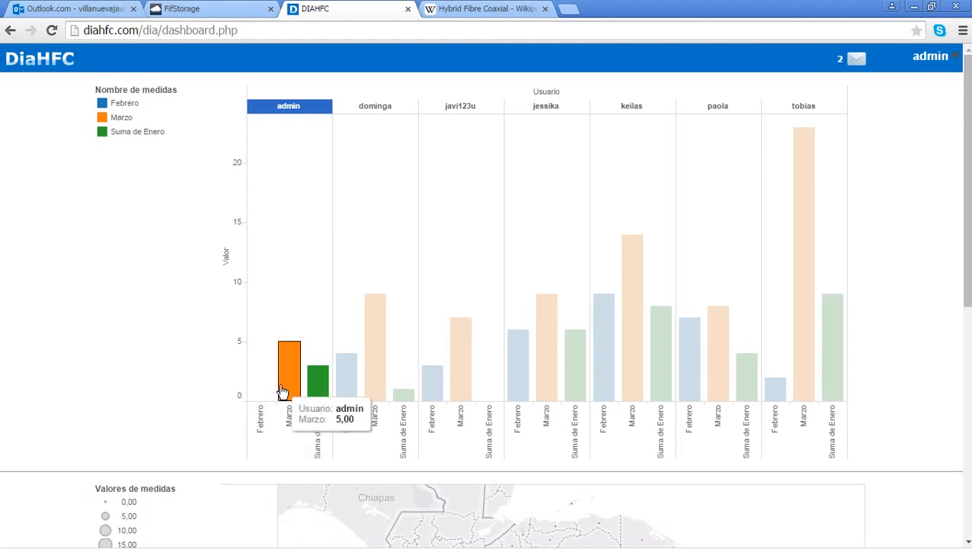
left_click(408, 108)
left_click(448, 107)
left_click(534, 107)
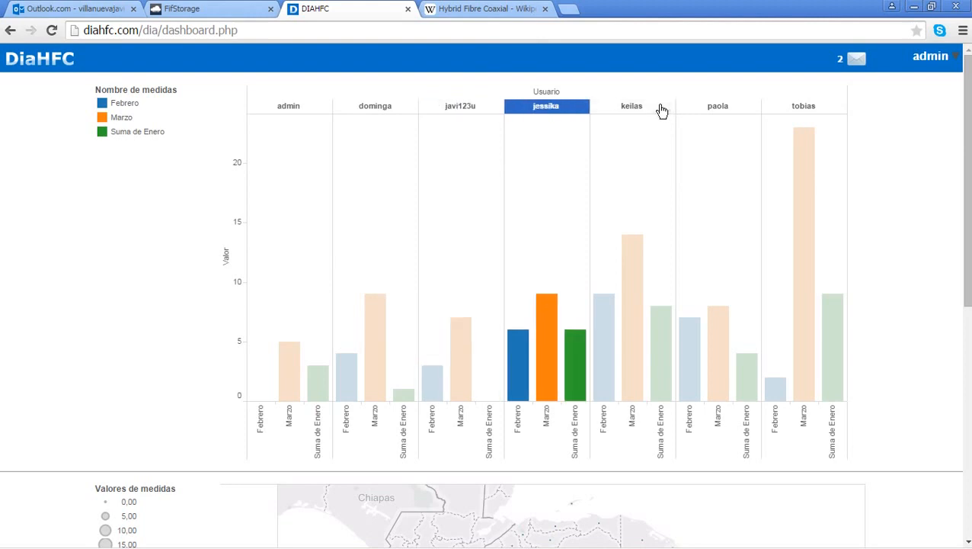
left_click(664, 108)
left_click(729, 111)
Step: Highlight the last user's bars, emphasise the Enero map and zoom the maps in on Honduras
left_click(818, 113)
scroll(886, 179, "down", 5)
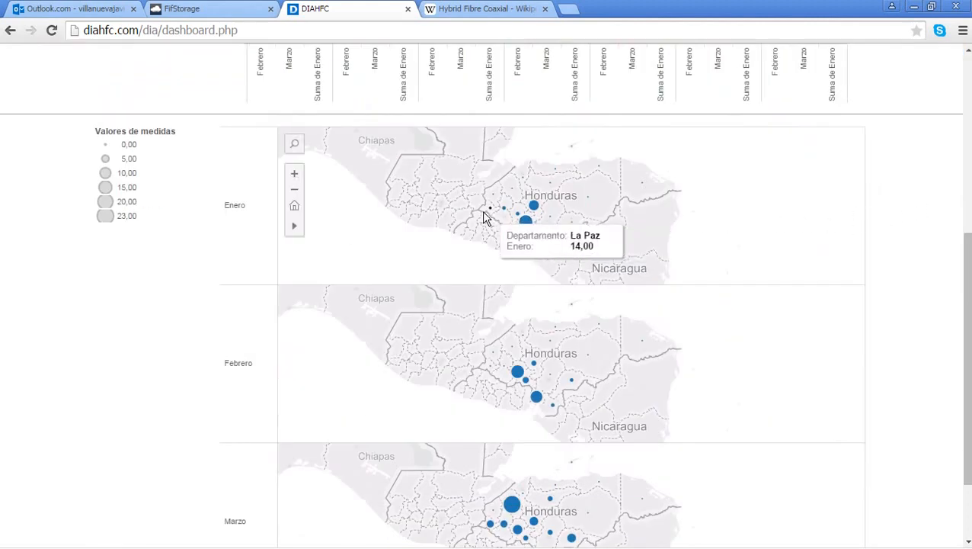
scroll(605, 227, "up", 1)
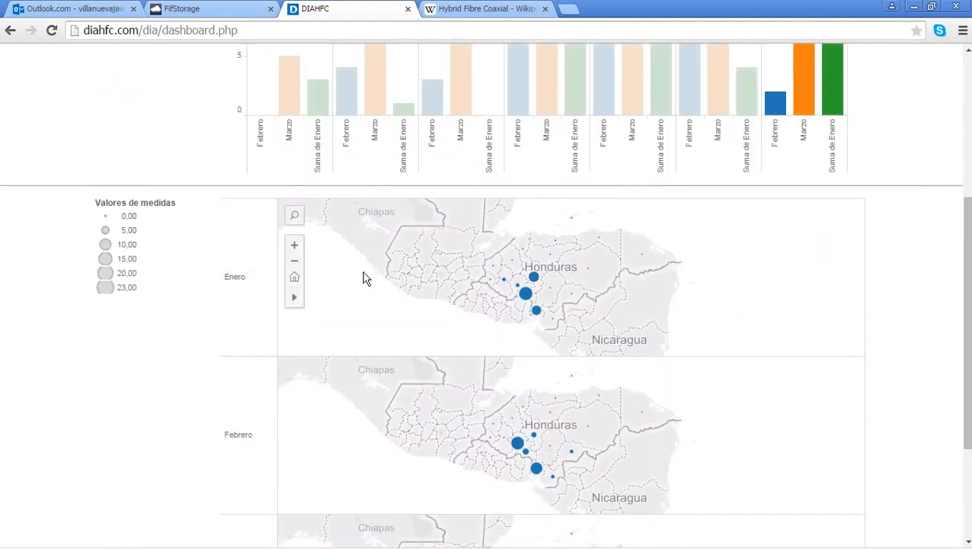
mouse_move(525, 295)
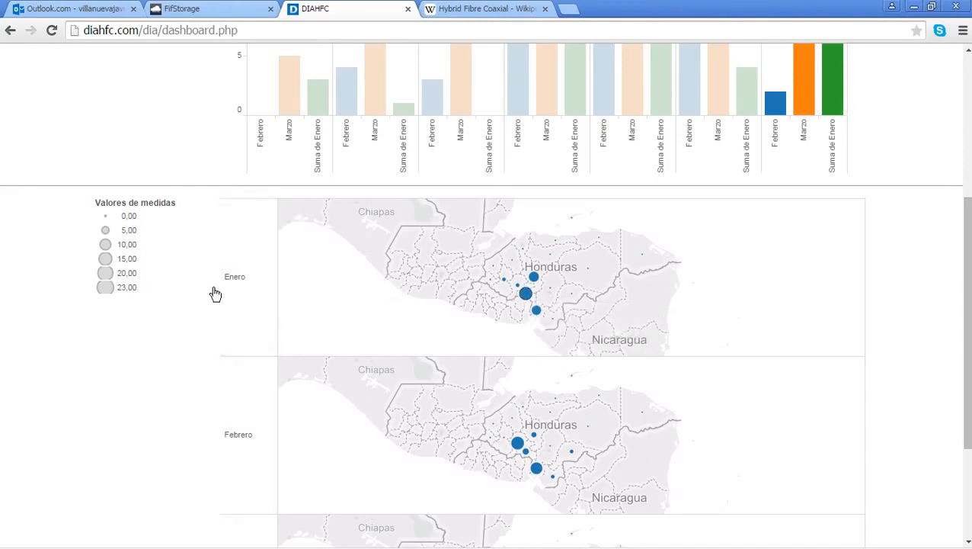
left_click(241, 283)
mouse_move(526, 297)
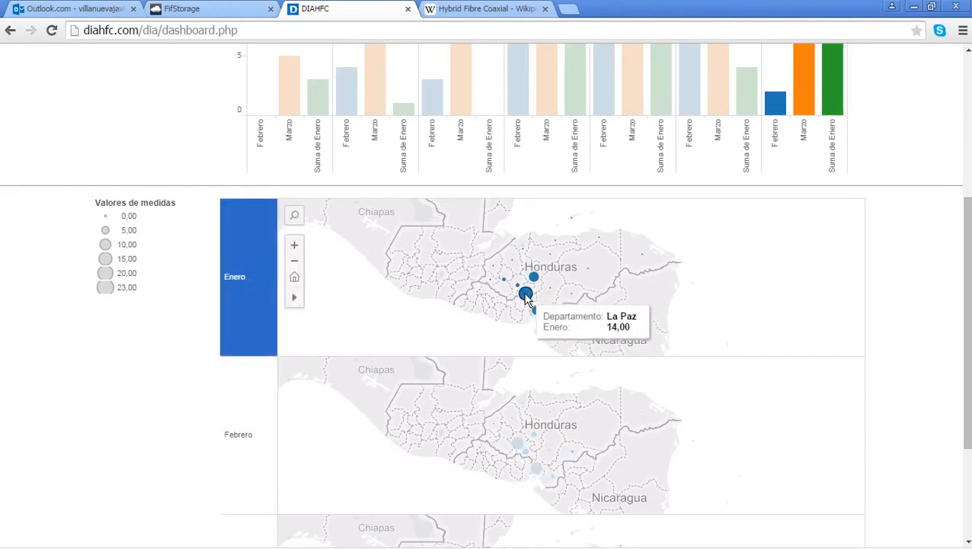
scroll(526, 297, "up", 2)
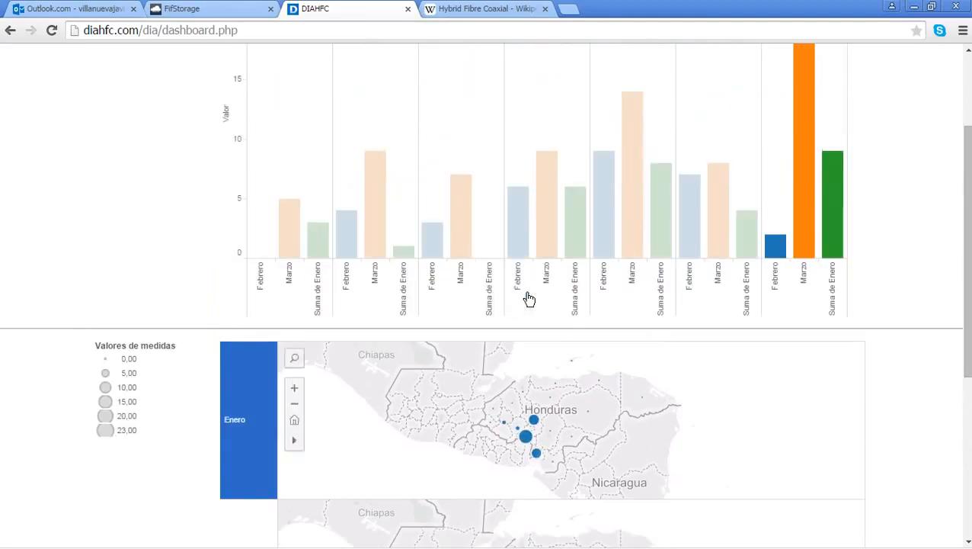
left_click(292, 390)
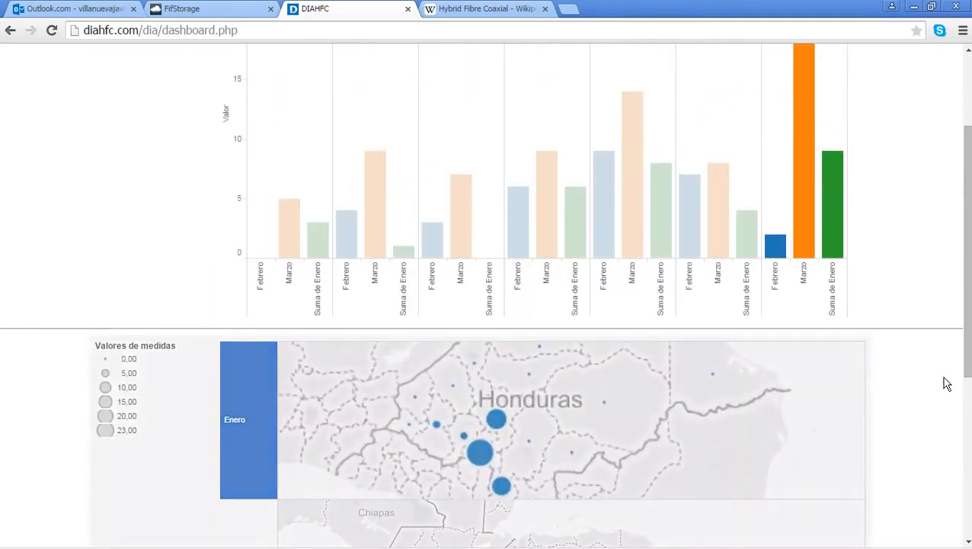
Step: Emphasise the Febrero and then the Marzo map bubbles
scroll(945, 383, "down", 1)
mouse_move(481, 385)
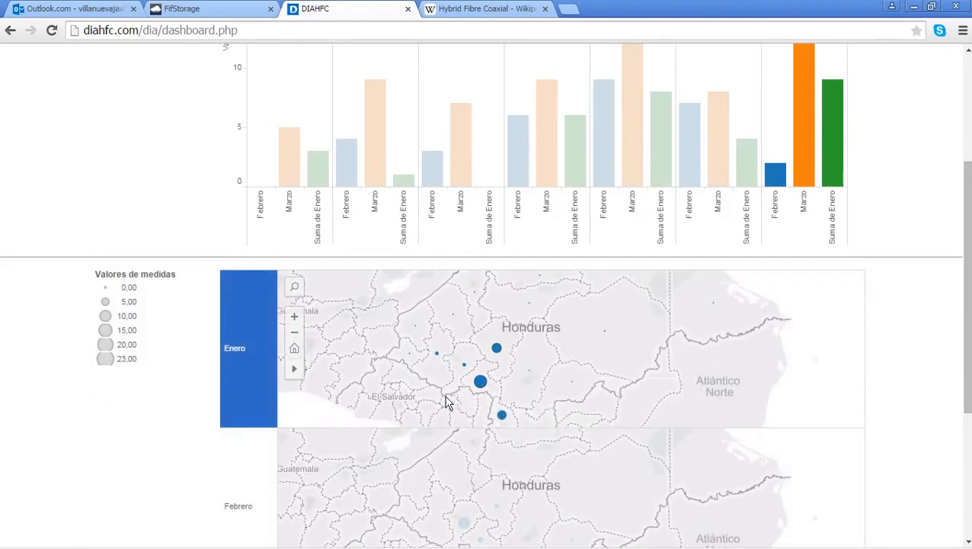
mouse_move(440, 354)
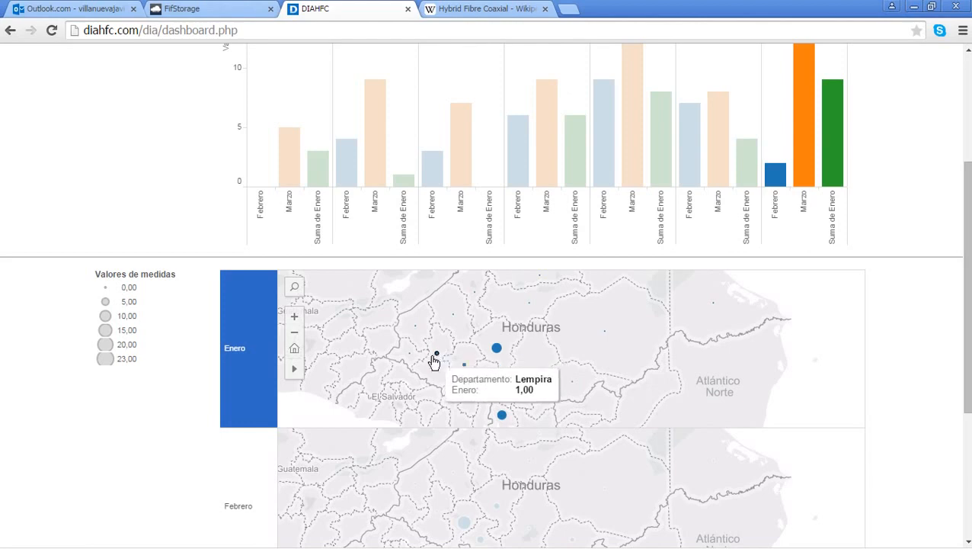
mouse_move(411, 361)
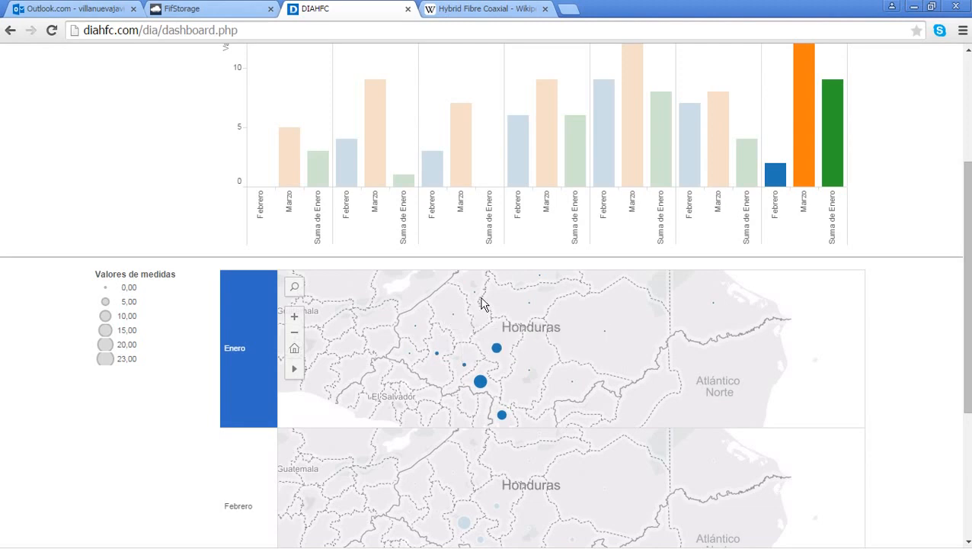
scroll(480, 302, "down", 1)
mouse_move(604, 263)
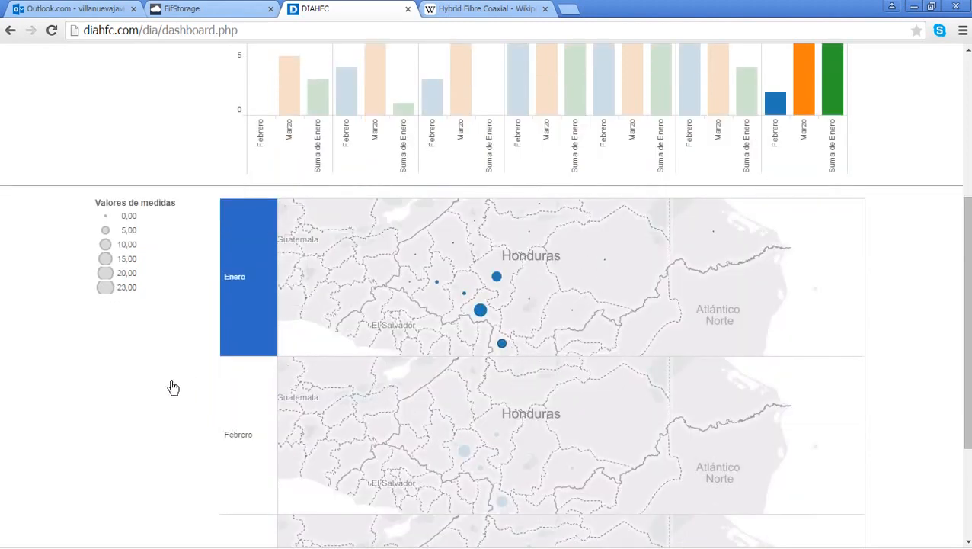
scroll(173, 388, "down", 2)
left_click(230, 309)
left_click(245, 419)
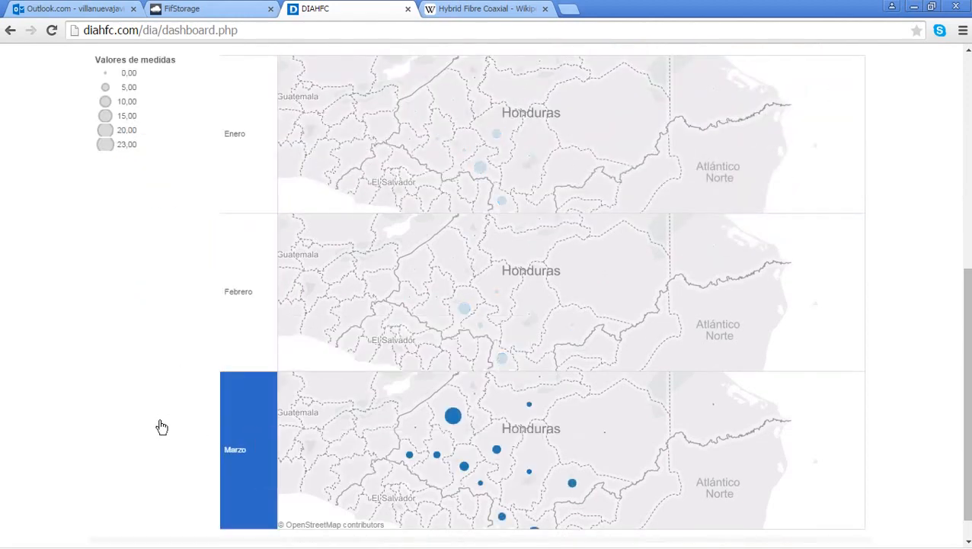
scroll(162, 427, "down", 1)
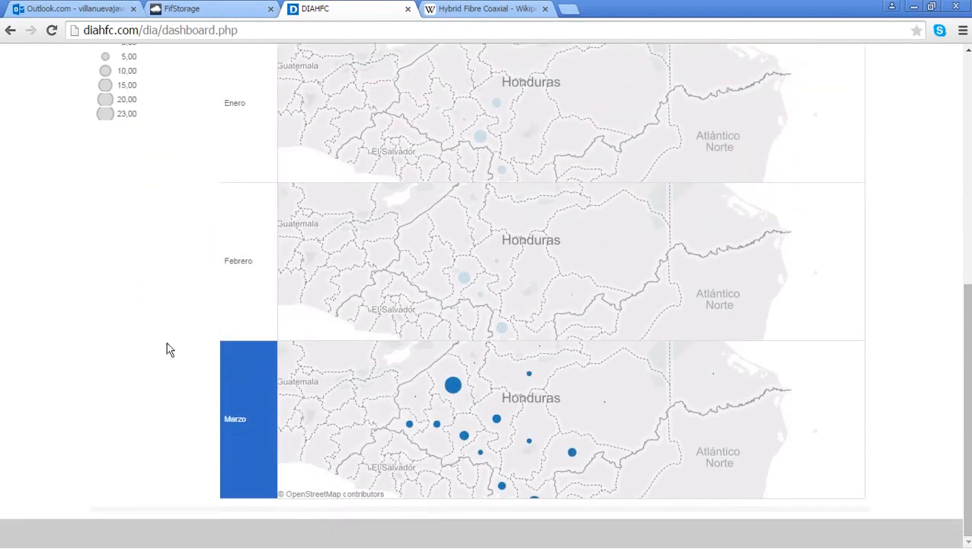
scroll(182, 269, "up", 6)
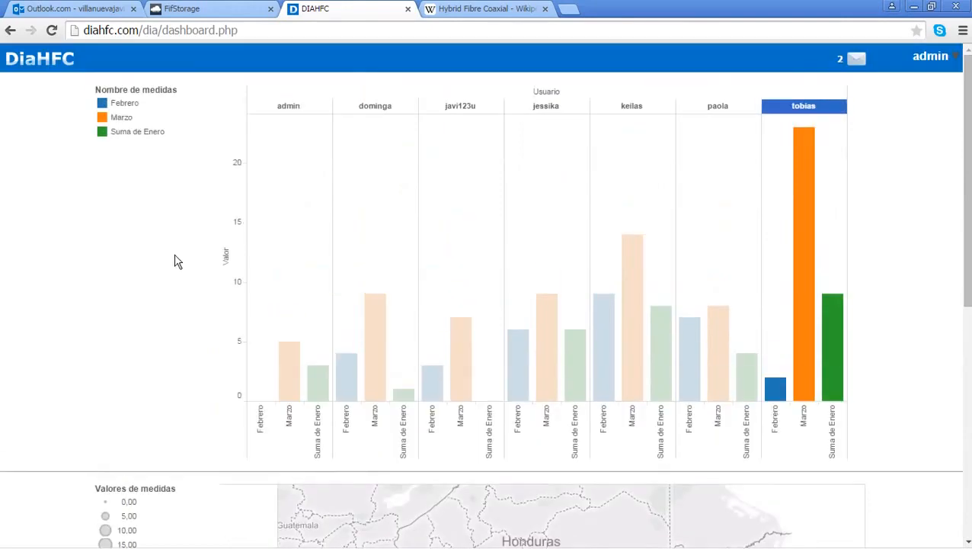
Step: From the Diagramas list, start sharing diagrama de prueba 2 (row 78)
left_click(59, 61)
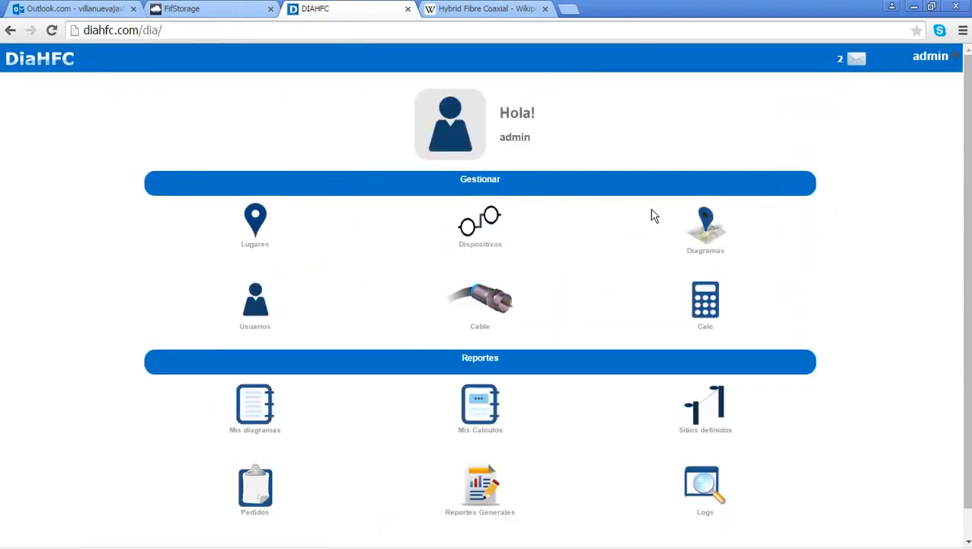
left_click(708, 221)
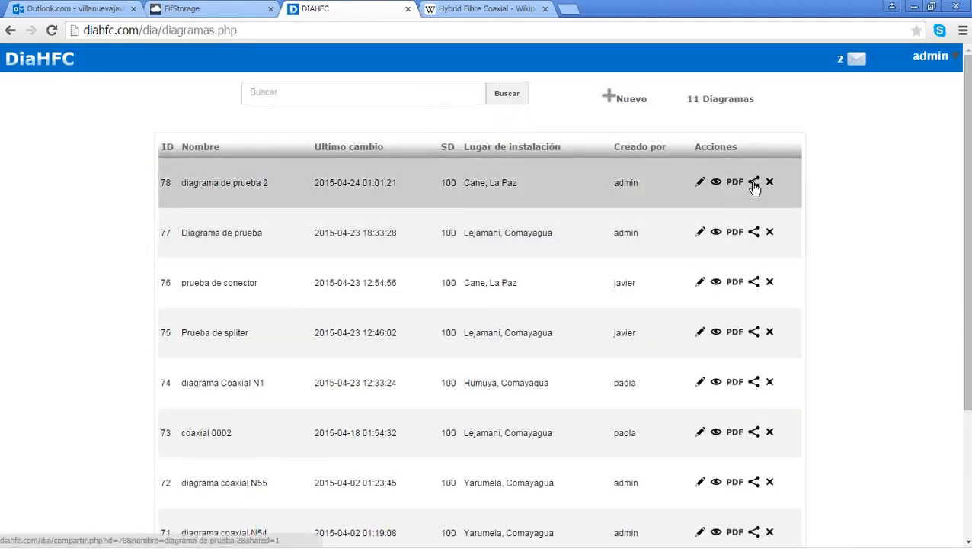
left_click(754, 183)
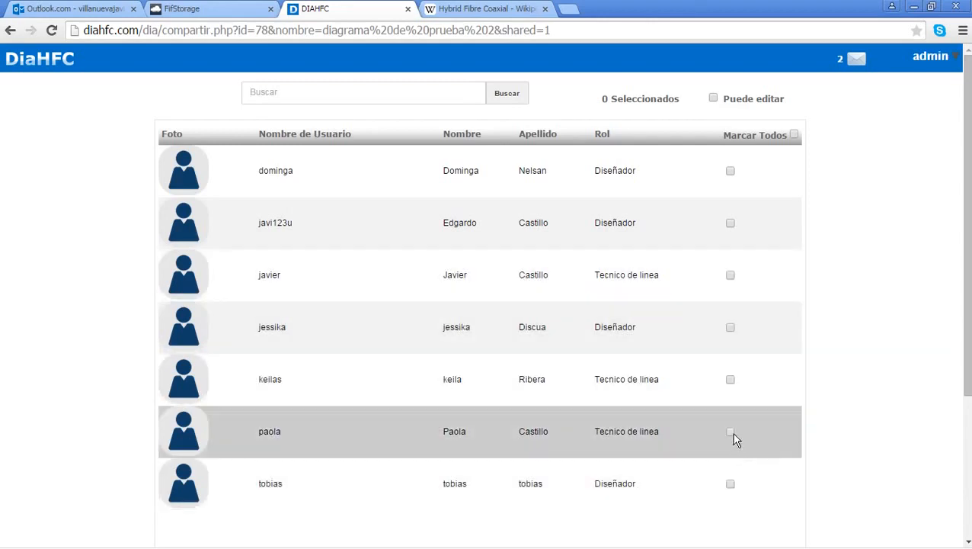
Step: Share diagrama de prueba 2 without edit rights to the line technician, noting 'Te he compartido esto.'
left_click(731, 432)
scroll(861, 392, "down", 3)
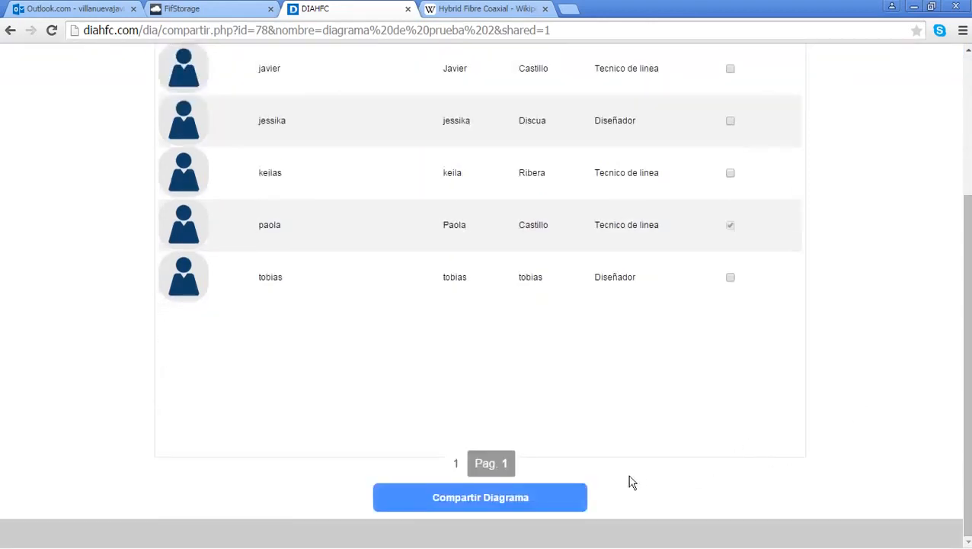
scroll(686, 450, "up", 3)
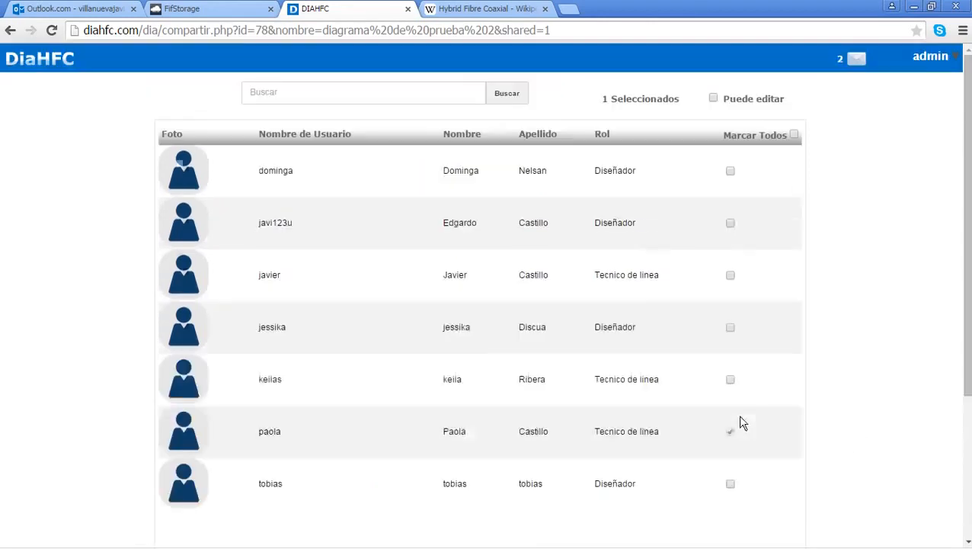
left_click(739, 102)
scroll(840, 189, "down", 3)
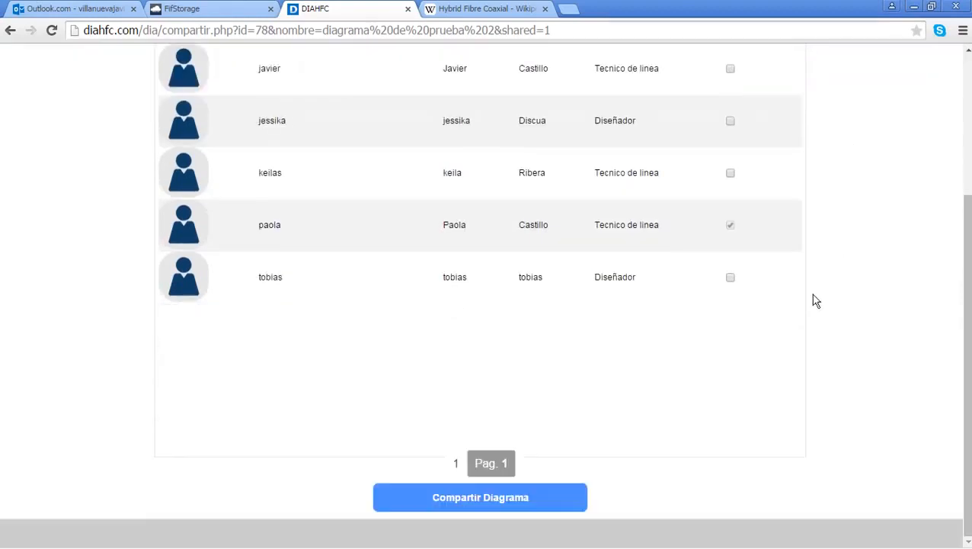
scroll(814, 299, "up", 3)
scroll(947, 224, "down", 3)
left_click(557, 498)
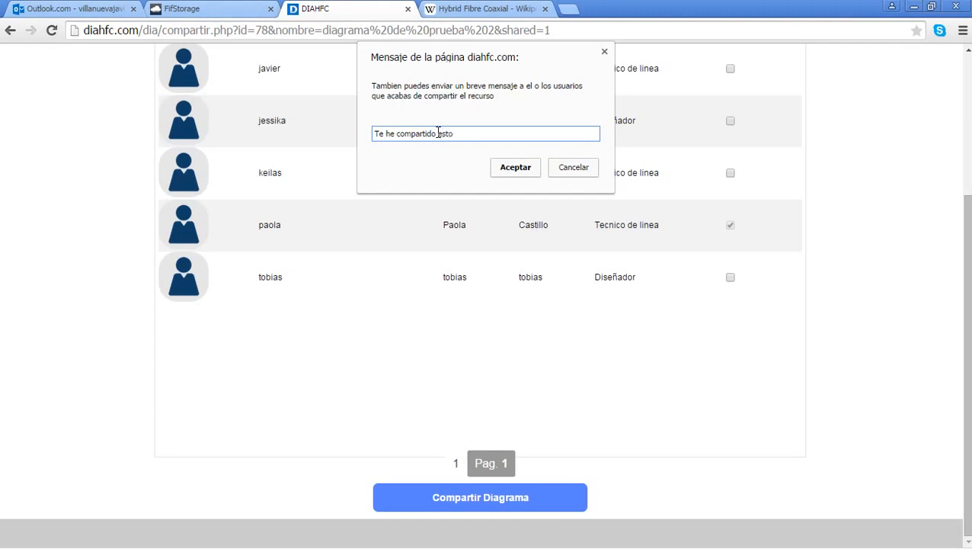
left_click(515, 172)
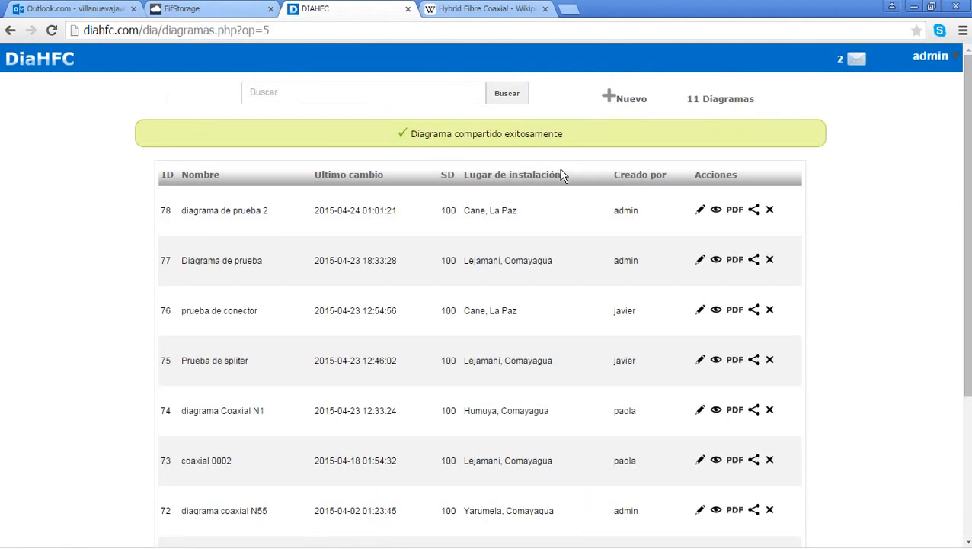
left_click(596, 134)
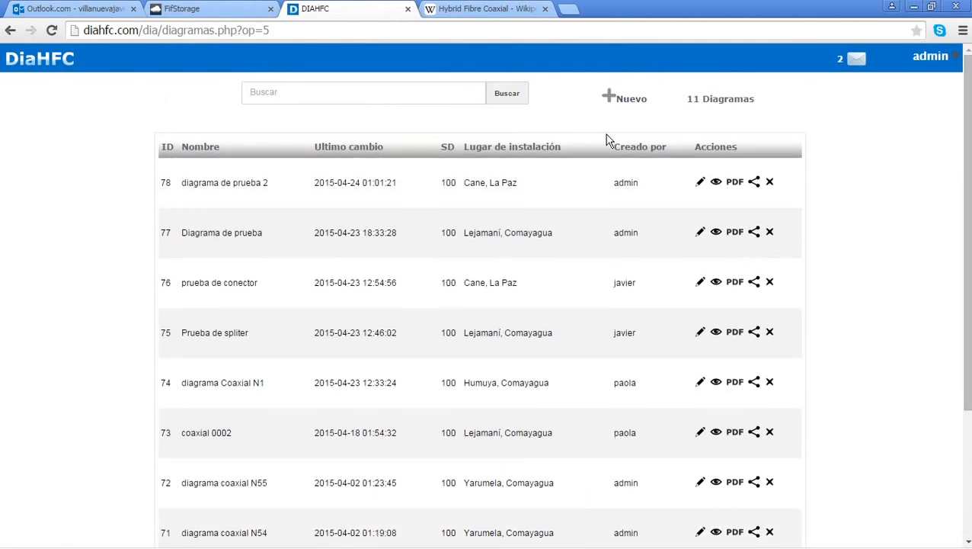
Step: Review the shared site and diagram messages, then view the shared 'prueba de conector' diagram
left_click(69, 58)
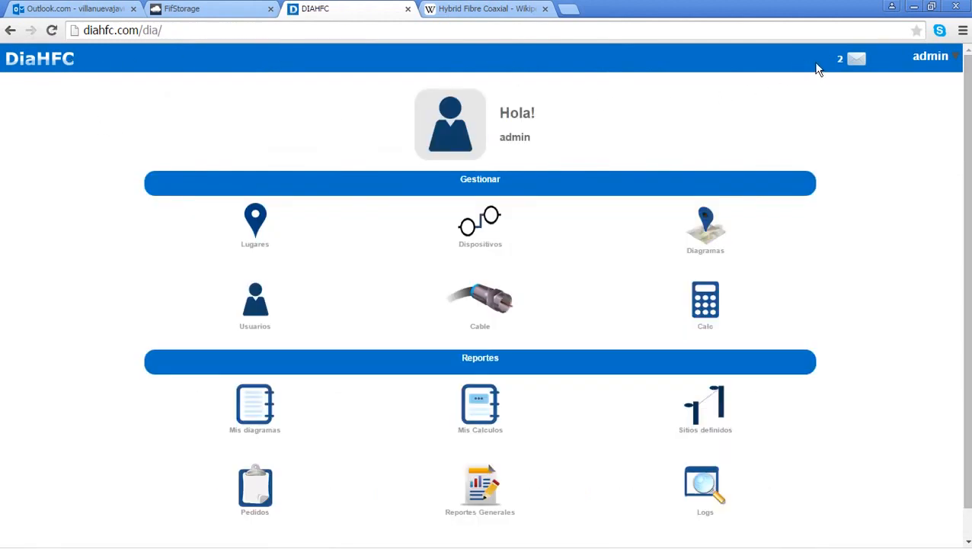
left_click(846, 61)
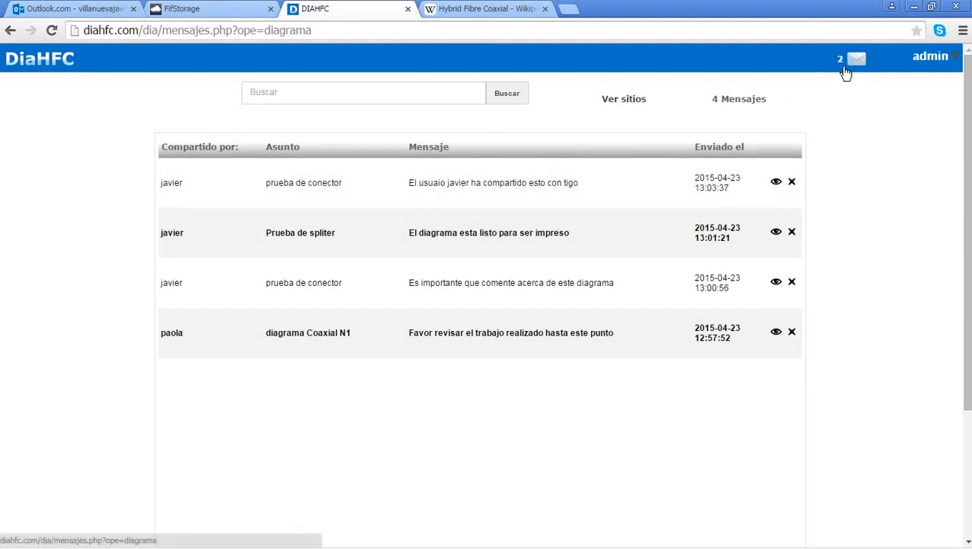
left_click(627, 103)
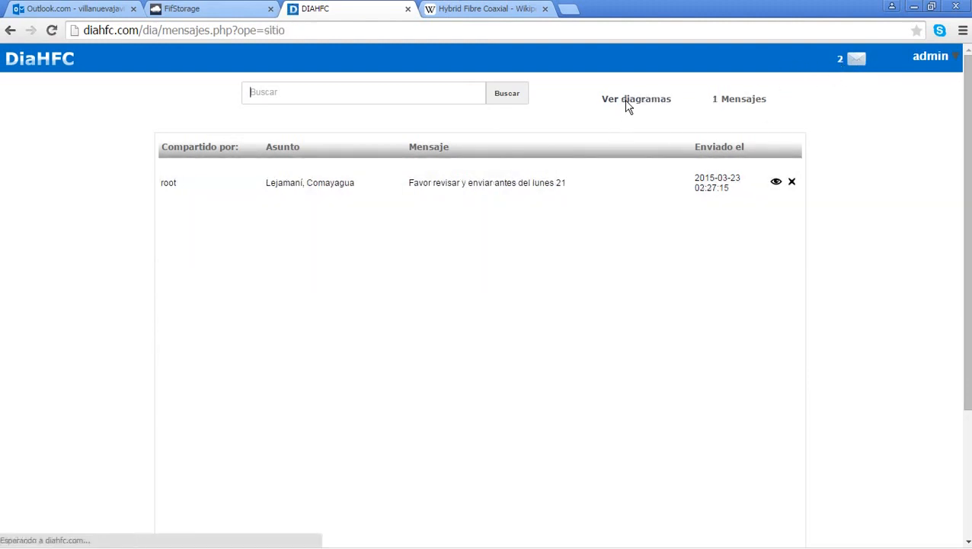
left_click(627, 103)
left_click(627, 104)
left_click(619, 103)
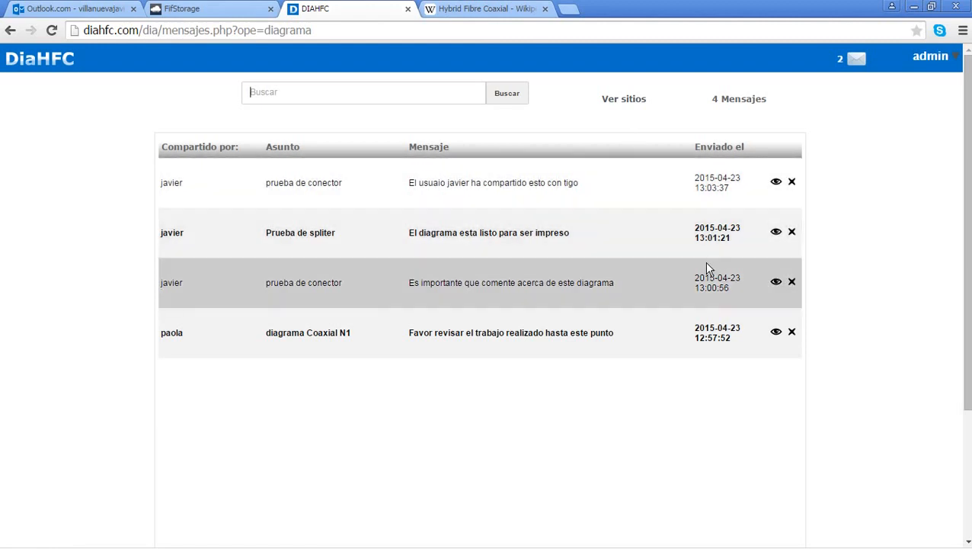
left_click(774, 185)
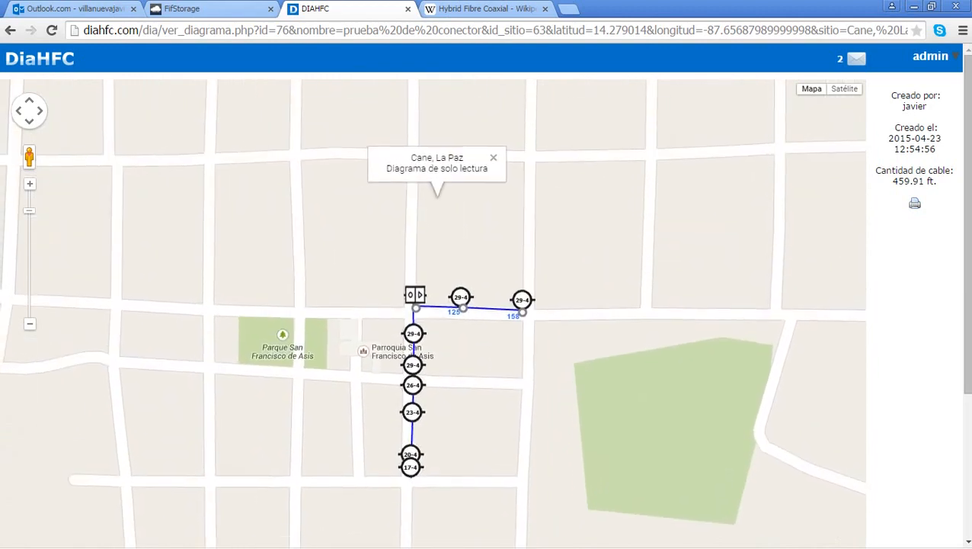
Step: Glance at the Dispositivos list, then return to the list of 11 diagrams
left_click(161, 56)
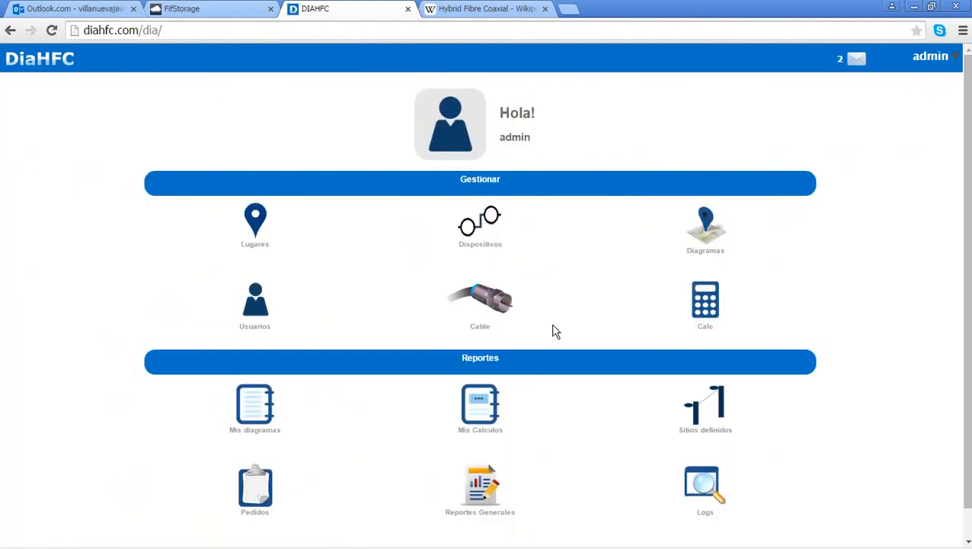
left_click(491, 229)
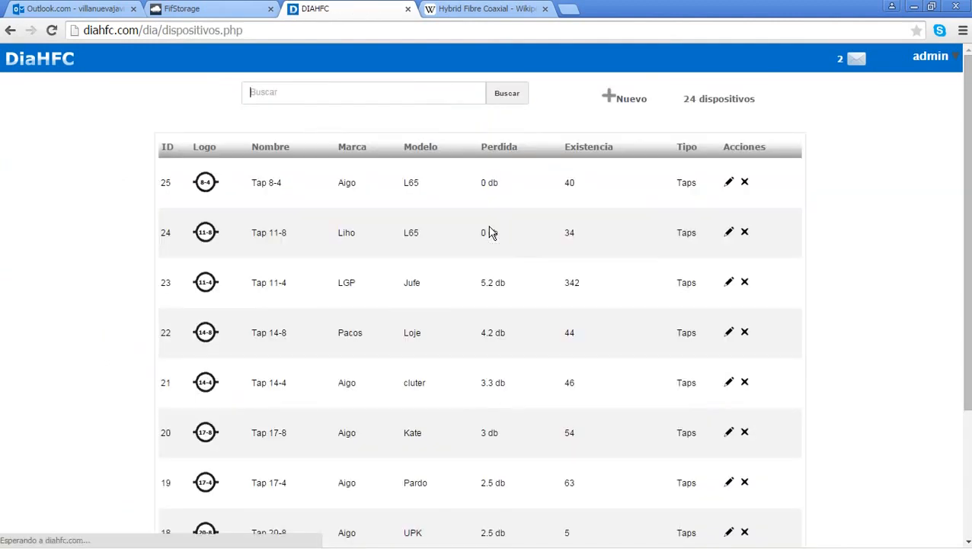
left_click(52, 60)
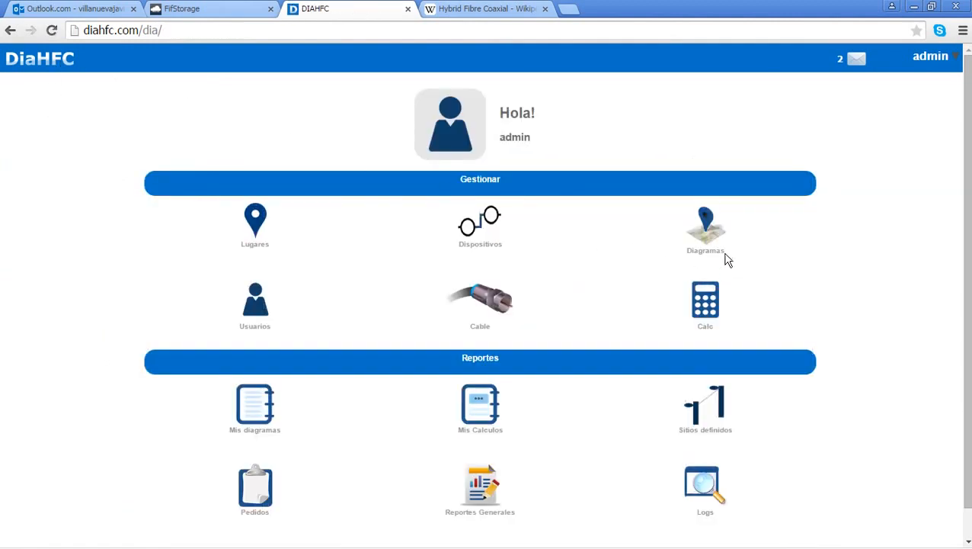
left_click(712, 231)
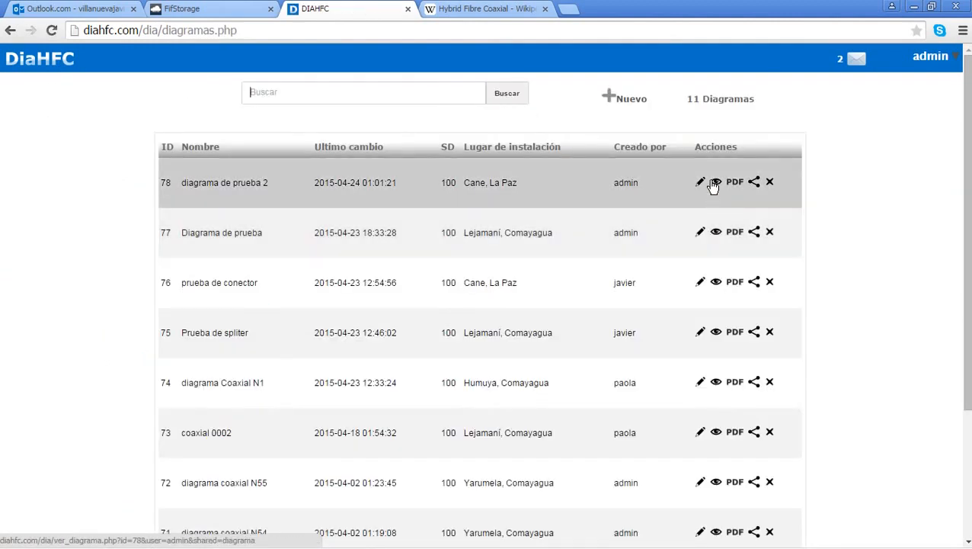
Step: Open diagrama de prueba 2 read-only and view its cable layout on satellite imagery
left_click(715, 183)
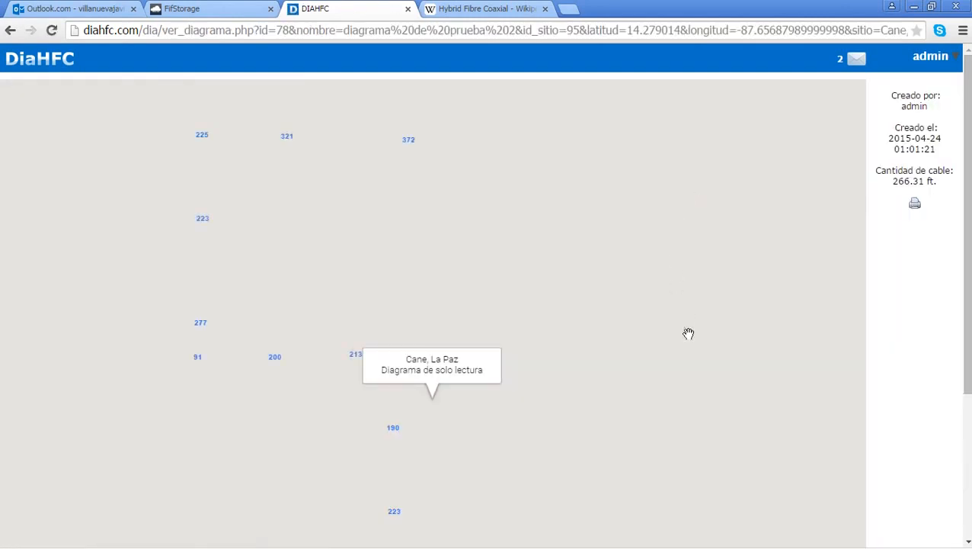
left_click_drag(503, 511, 539, 330)
scroll(466, 346, "up", 1)
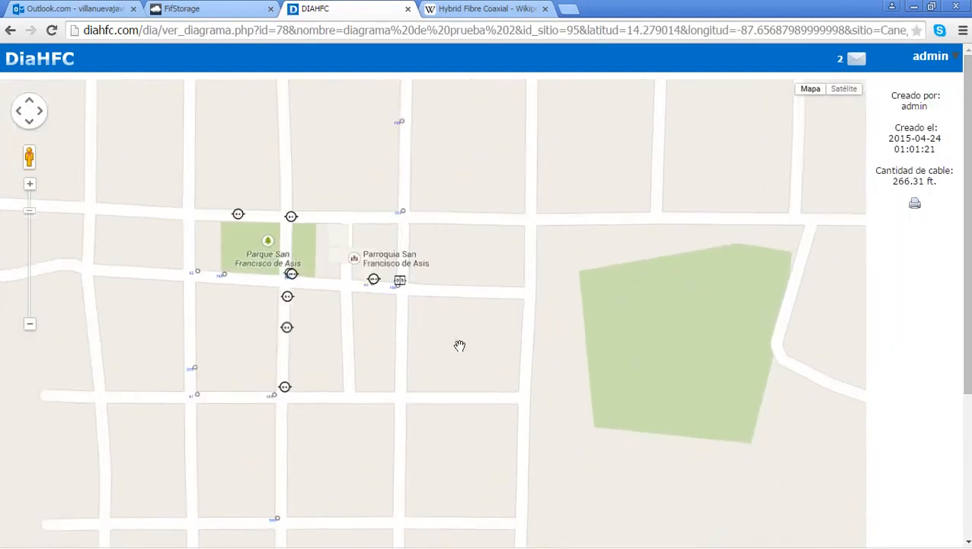
left_click_drag(467, 346, 649, 343)
scroll(425, 297, "up", 1)
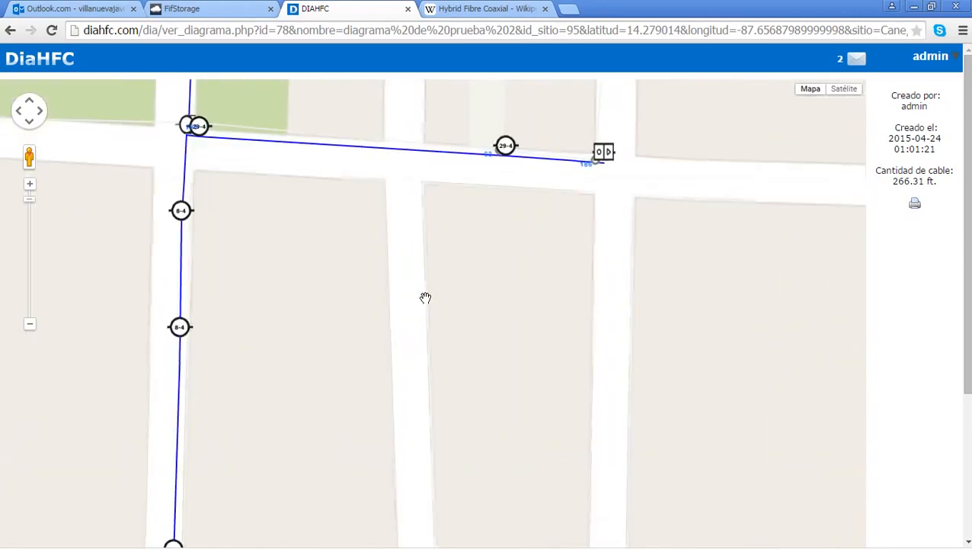
left_click(845, 89)
mouse_move(517, 320)
left_mouse_down()
mouse_move(344, 264)
mouse_move(516, 307)
left_mouse_up()
left_click_drag(345, 318, 452, 324)
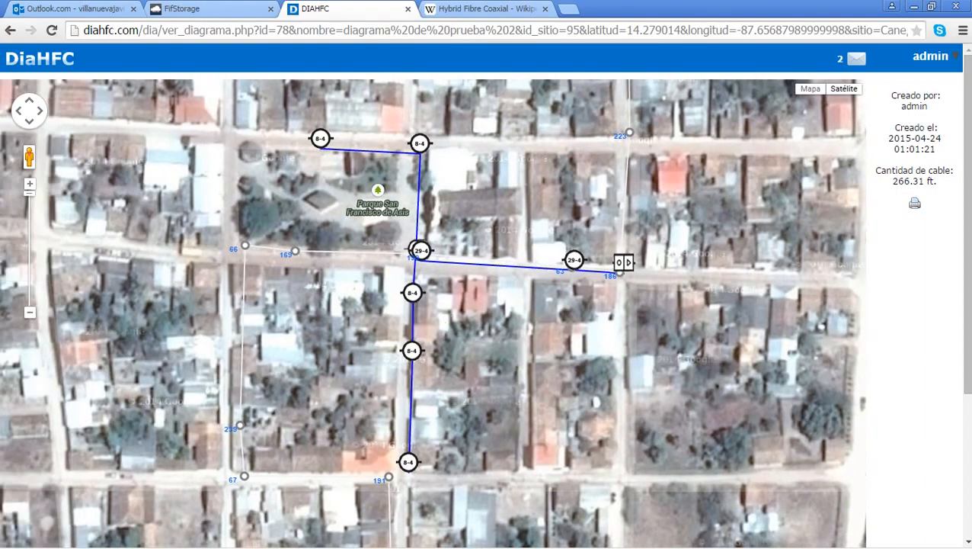
Step: Switch back to the road map and pan past the right-hand node and box
left_click(810, 89)
scroll(438, 278, "up", 1)
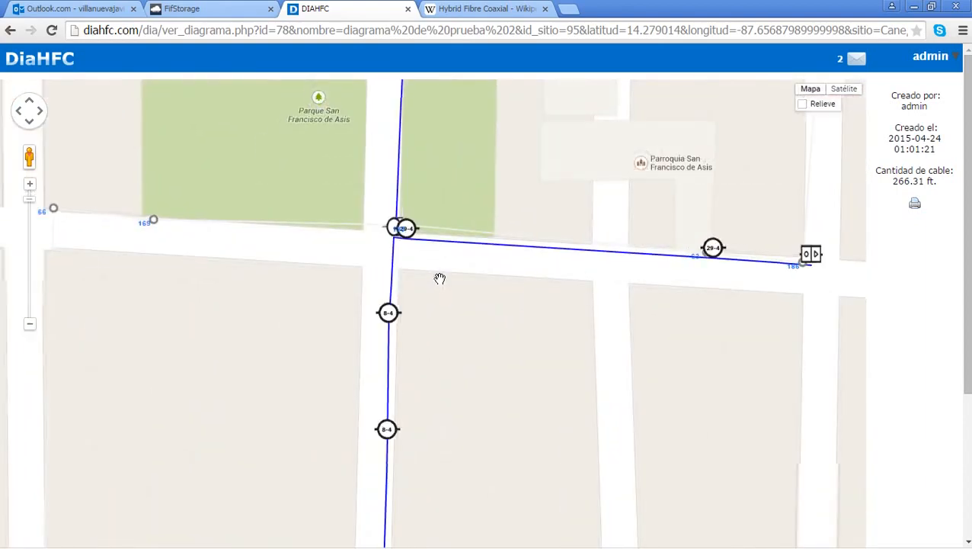
scroll(440, 278, "up", 1)
left_click_drag(614, 266, 217, 217)
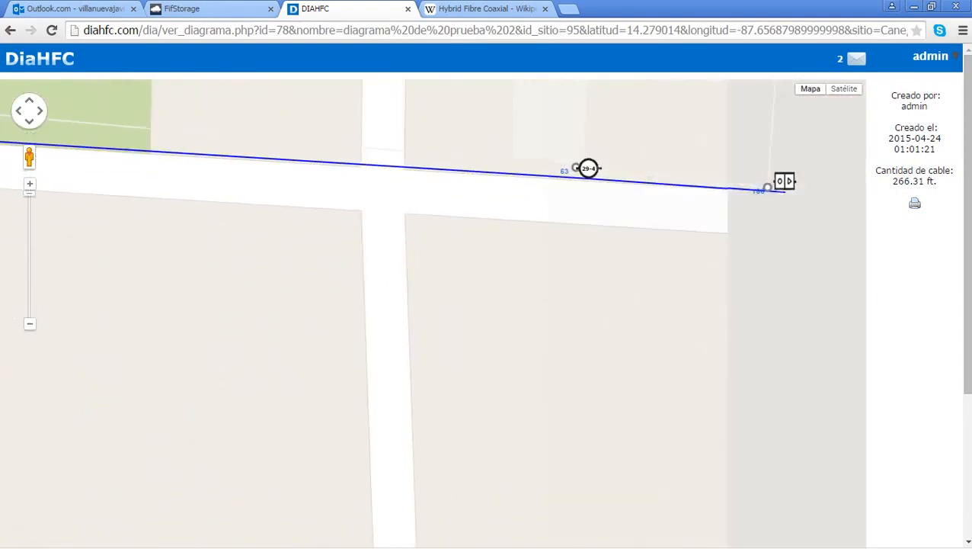
left_click_drag(563, 256, 290, 239)
left_click_drag(610, 251, 147, 427)
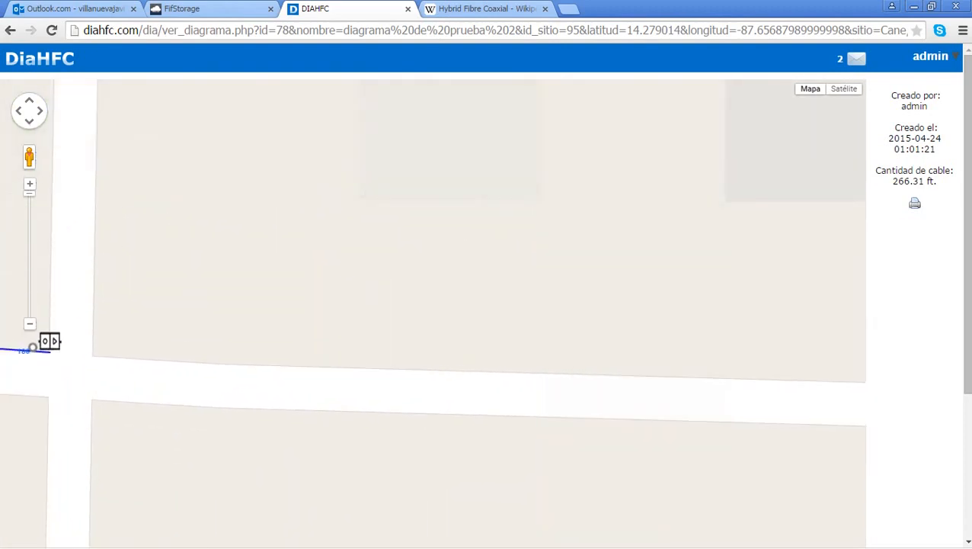
scroll(596, 327, "down", 2)
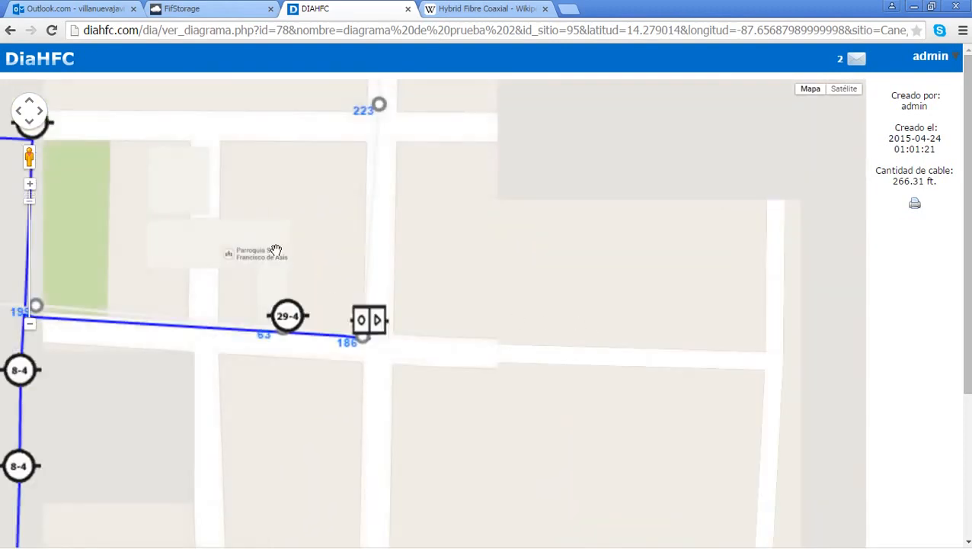
left_click_drag(276, 250, 351, 262)
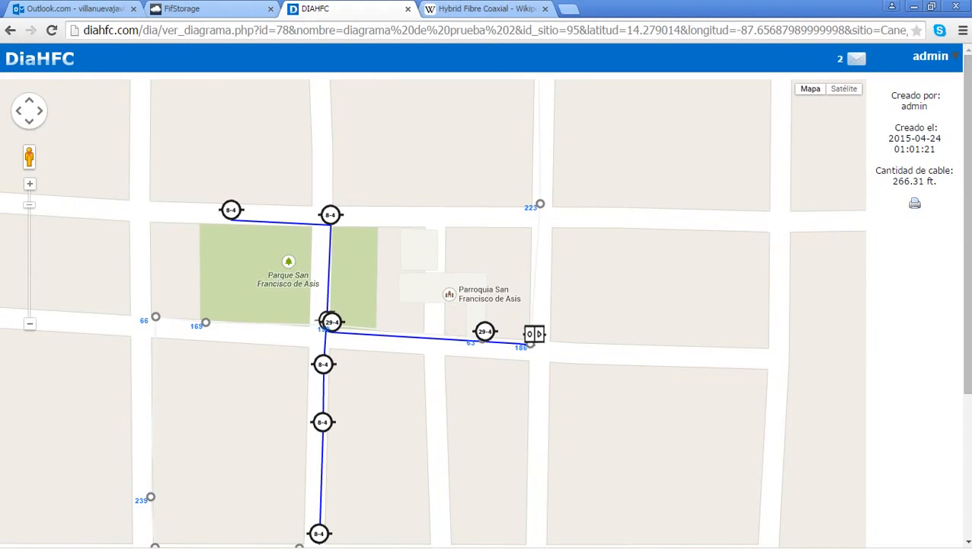
Step: Pan to reveal node 190 beside the church block, then return to the home dashboard
left_click_drag(548, 166, 549, 286)
scroll(547, 288, "up", 1)
left_click_drag(636, 175, 604, 387)
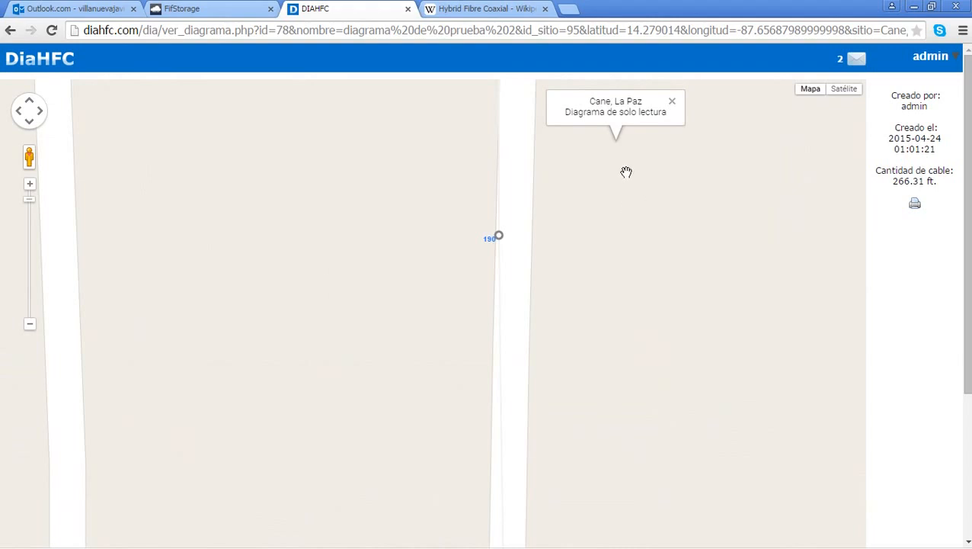
left_click_drag(581, 439, 523, 224)
left_click_drag(463, 449, 503, 206)
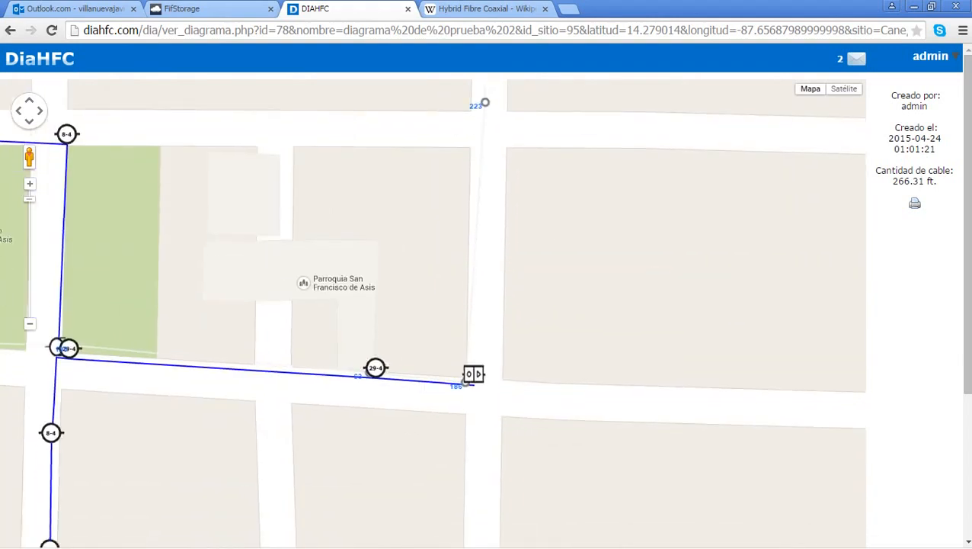
left_click_drag(535, 429, 597, 341)
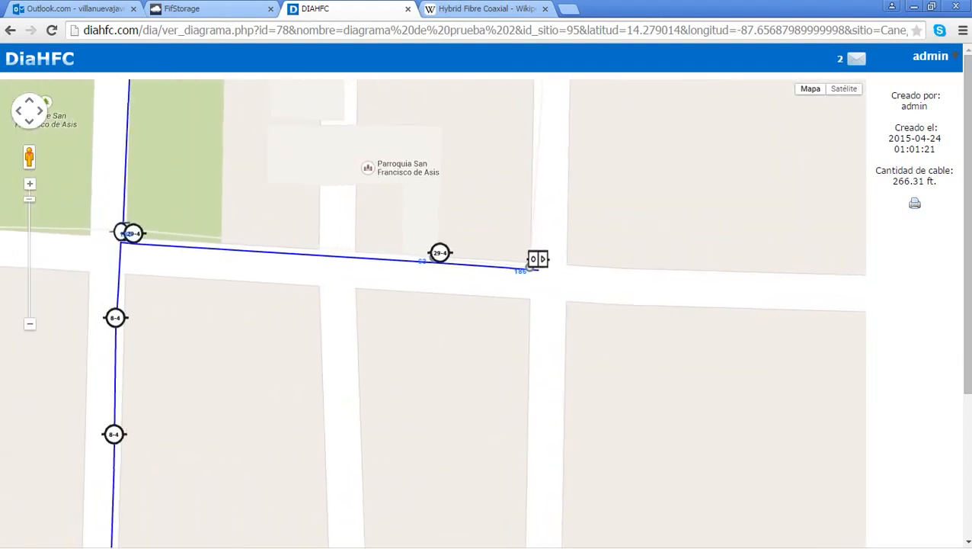
left_click(24, 67)
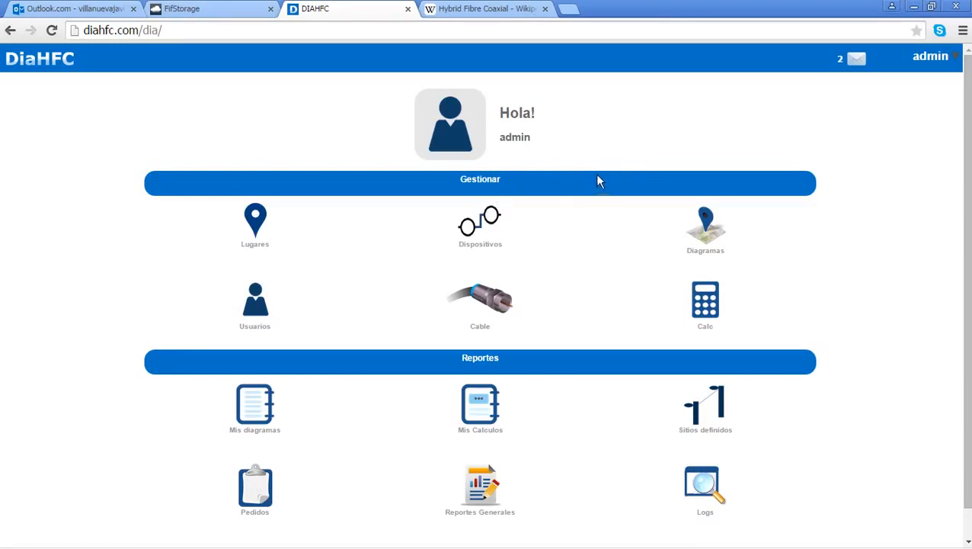
Step: Switch away from DiaHFC to another open application with Alt+Tab
key("alt+Tab")
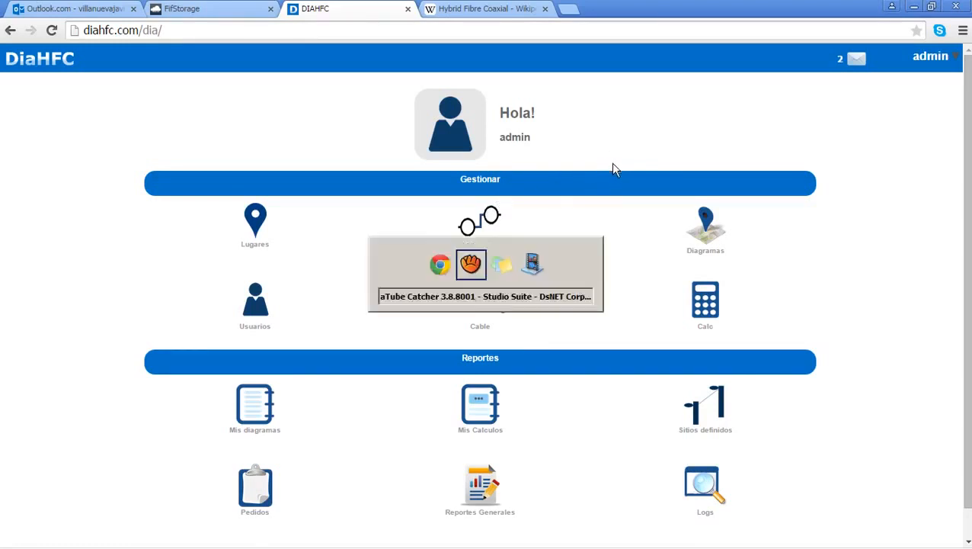